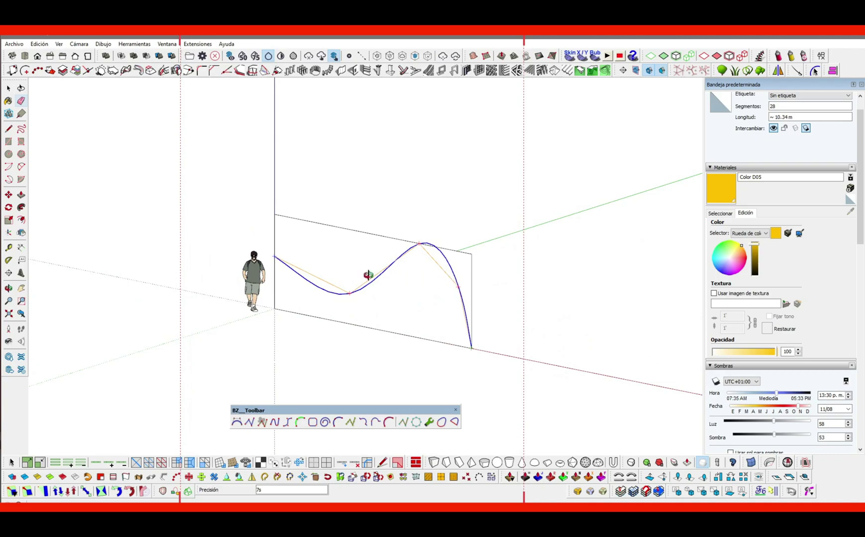
In front view, draw a second wavy curve below the existing one, from the rectangle's vertical edge to the curve's endpoint on the red axis
key(space)
key(F4)
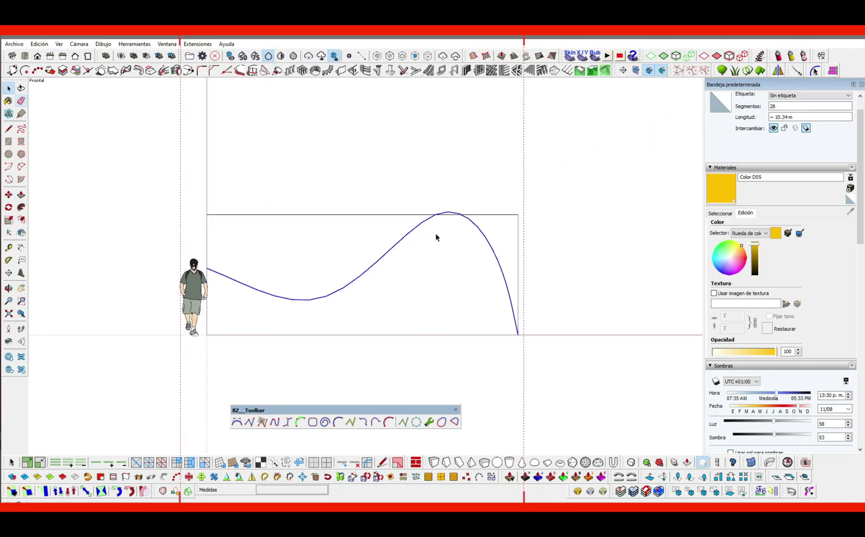
scroll(436, 237, down, 3)
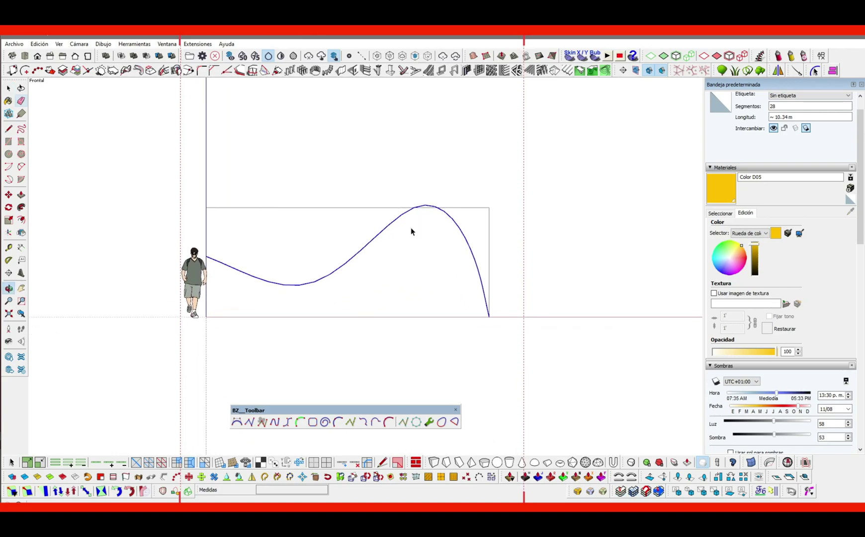
key(m)
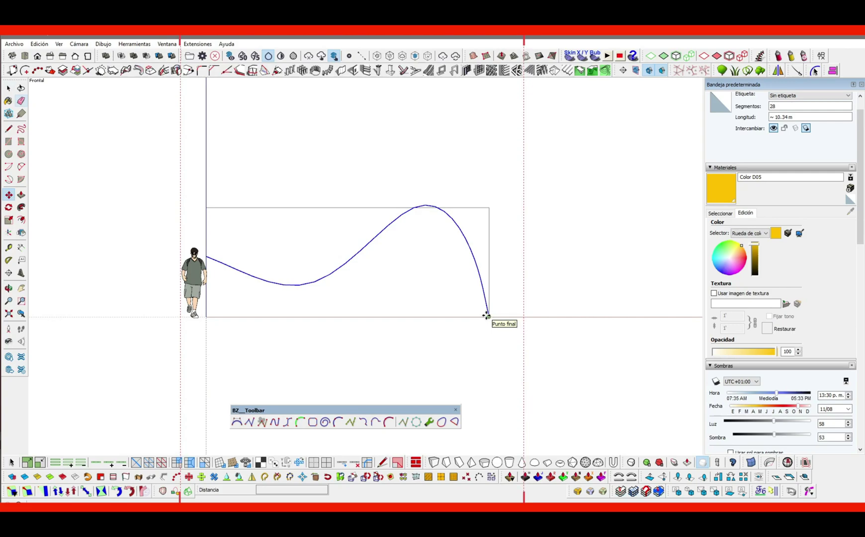
click(335, 423)
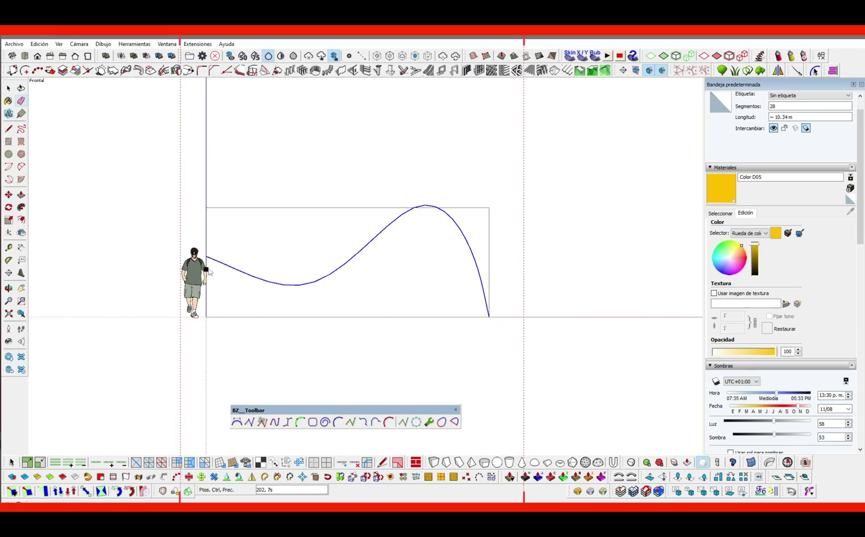
scroll(207, 267, up, 5)
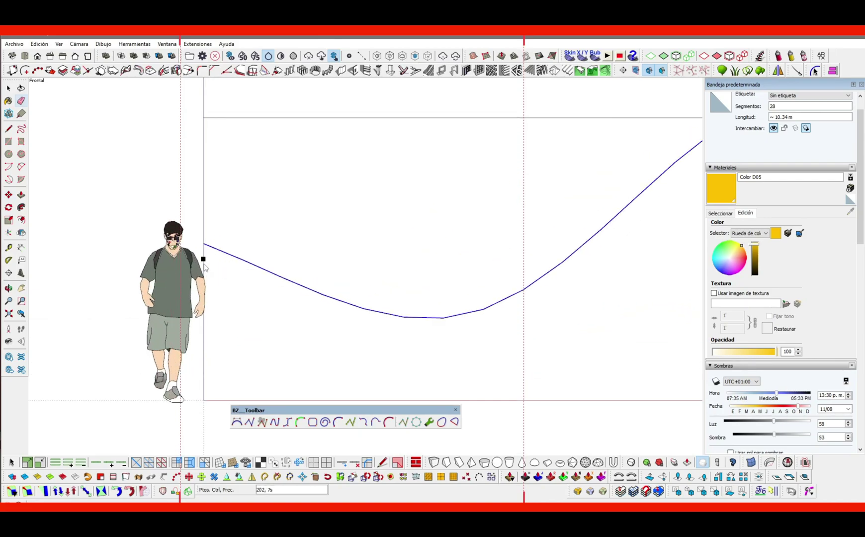
click(203, 259)
scroll(245, 293, down, 4)
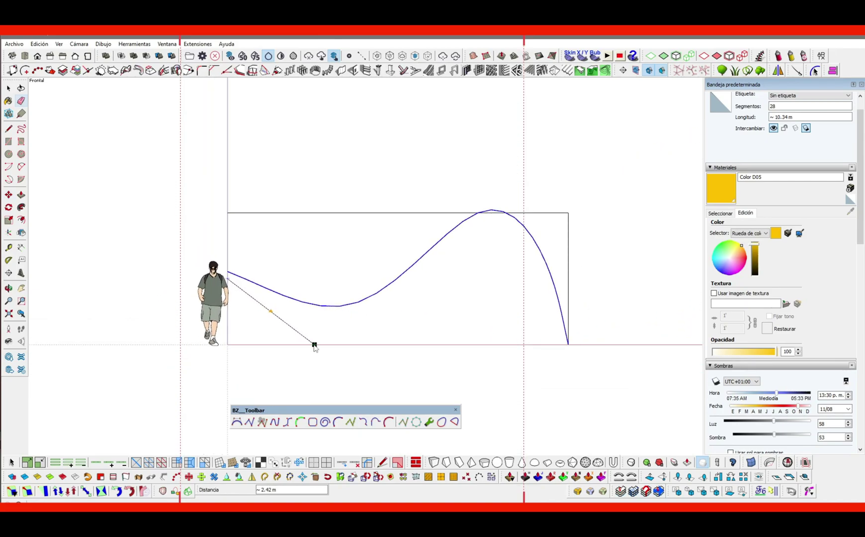
click(313, 344)
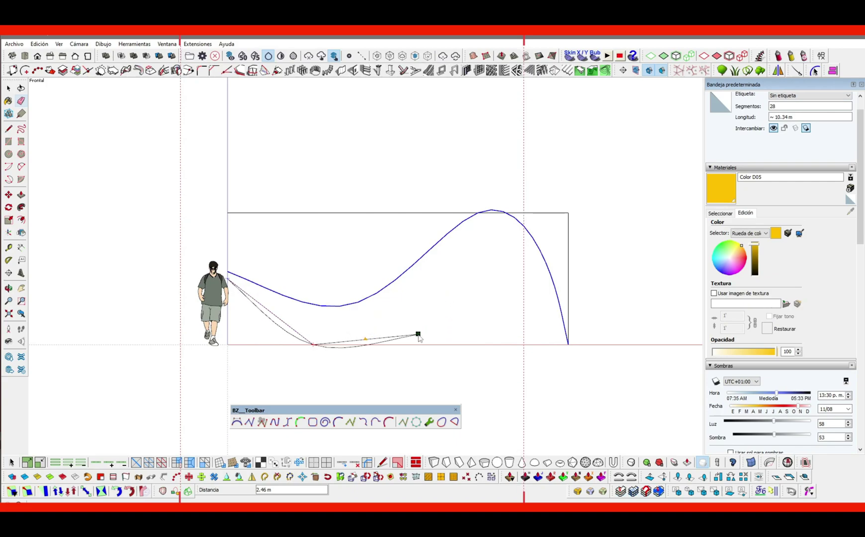
click(391, 344)
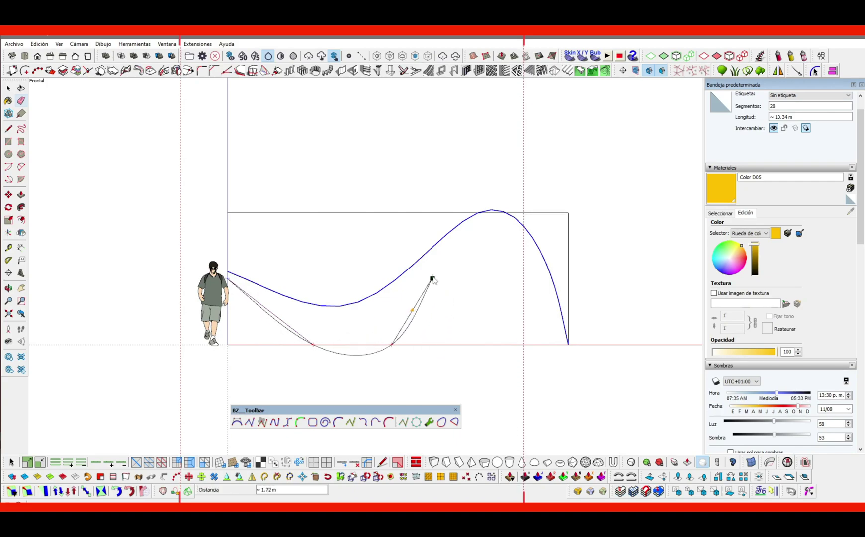
key(Escape)
scroll(483, 282, down, 1)
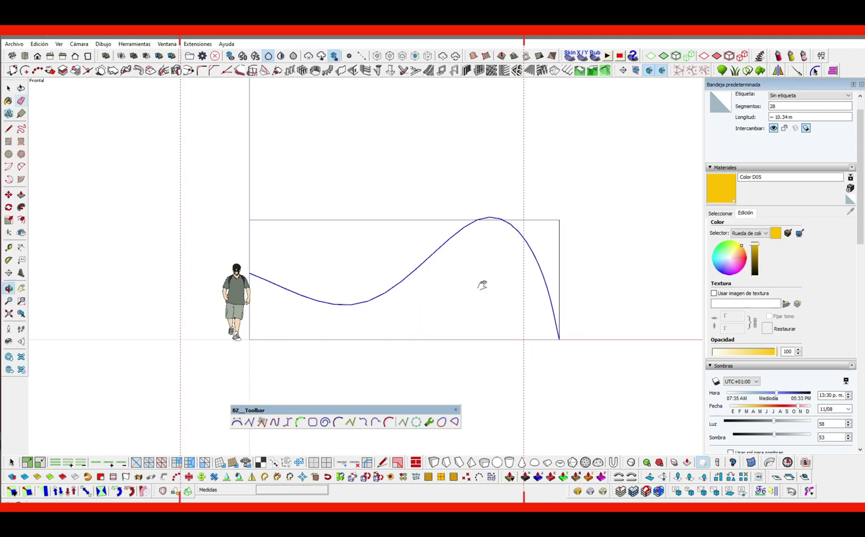
shift+middle_drag(483, 284, 399, 273)
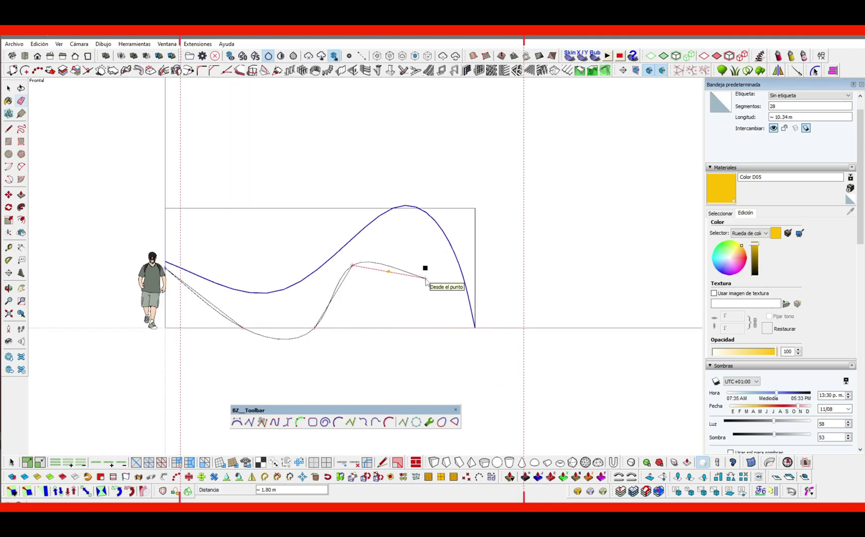
click(415, 247)
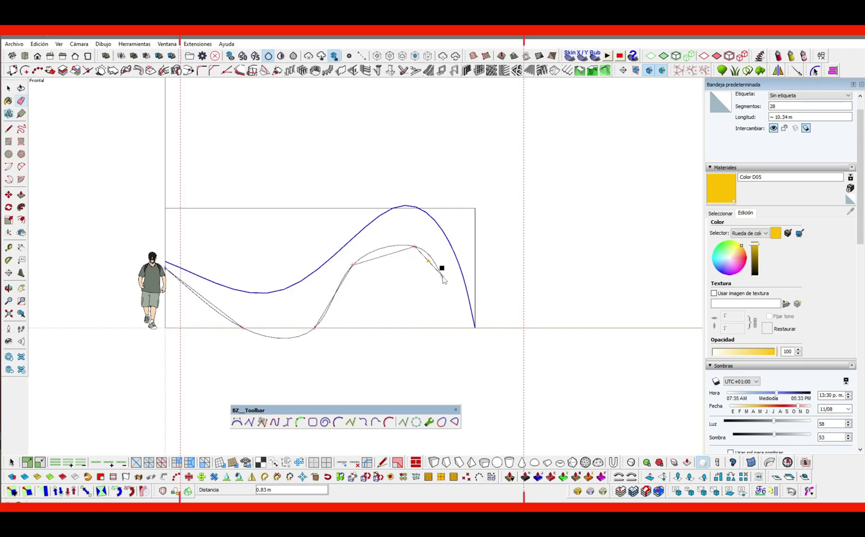
right_click(475, 332)
key(Escape)
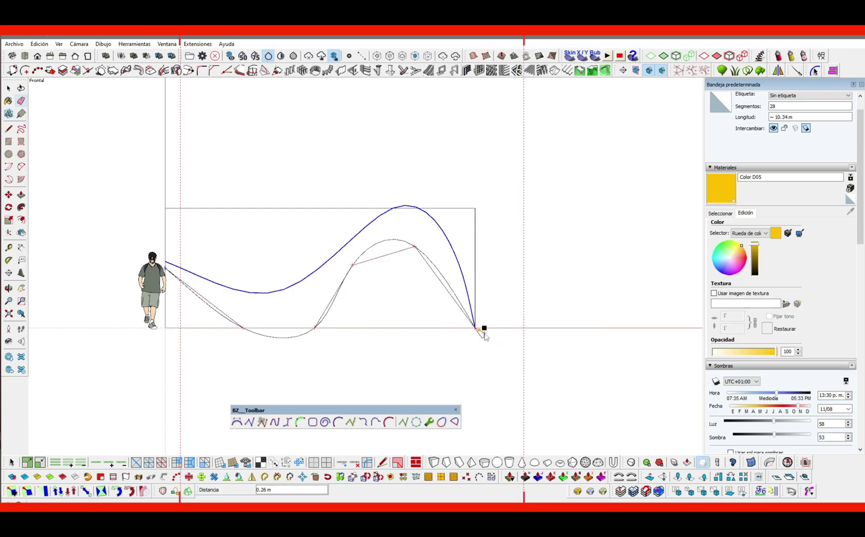
right_click(480, 332)
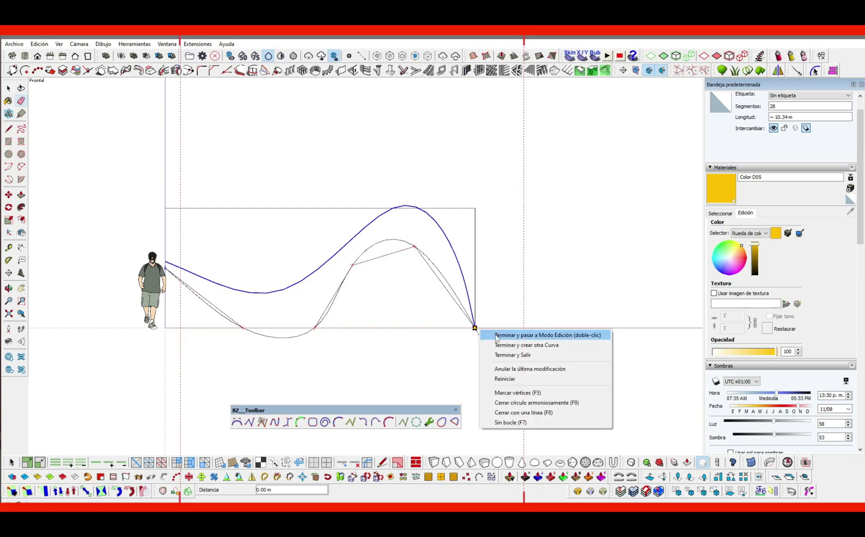
click(489, 333)
Delete the guide rectangle around the two curves
drag(462, 327, 345, 270)
mouse_move(345, 270)
middle_down()
mouse_move(356, 273)
mouse_move(346, 216)
mouse_move(389, 267)
mouse_move(307, 305)
mouse_move(328, 292)
mouse_move(306, 295)
mouse_move(338, 247)
mouse_move(359, 273)
middle_up()
key(space)
click(340, 245)
key(Delete)
Copy the lower curve about 0.66 m along the green axis, away from the upper curve, and delete its original
click(413, 285)
key(m)
click(444, 356)
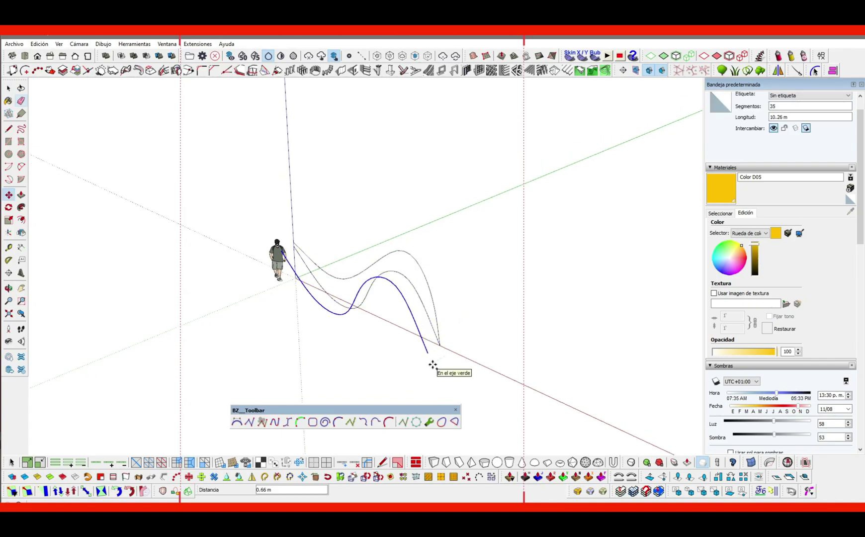
click(433, 364)
key(space)
click(416, 291)
click(416, 289)
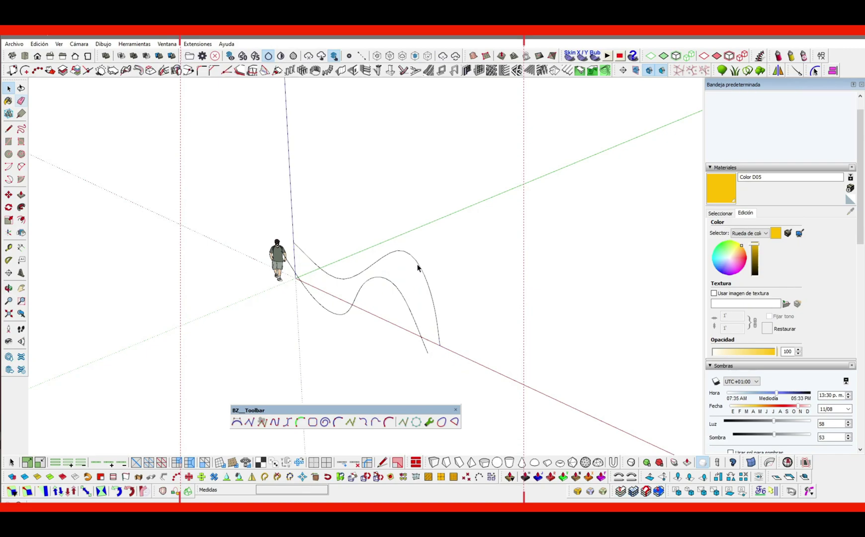
Try to copy the upper curve along the green axis
middle_drag(421, 267, 374, 276)
click(391, 265)
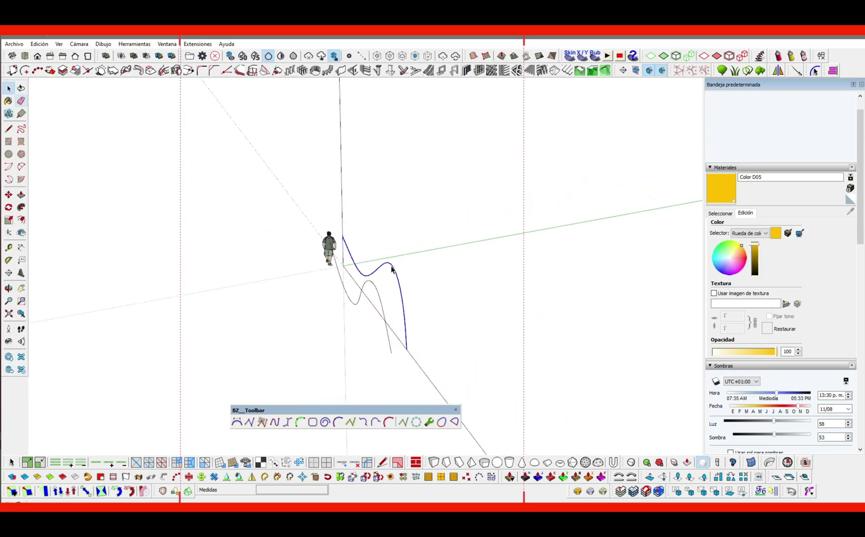
key(m)
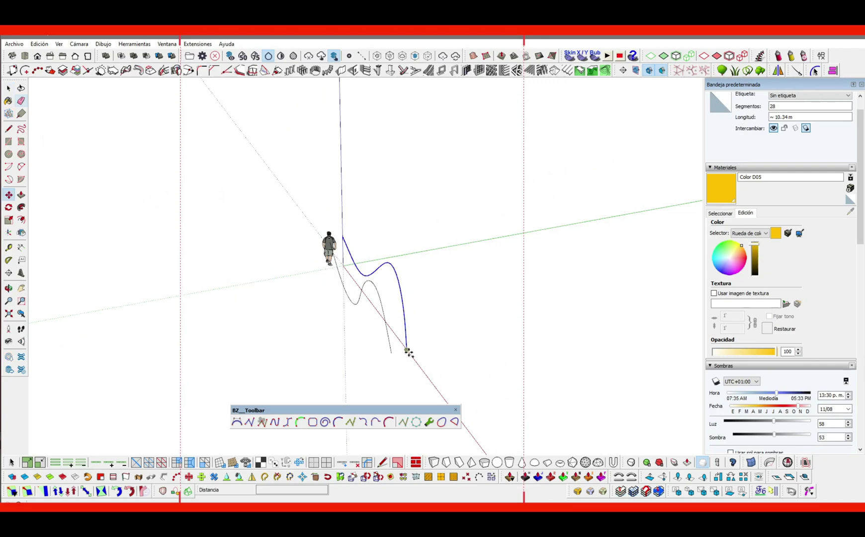
click(406, 350)
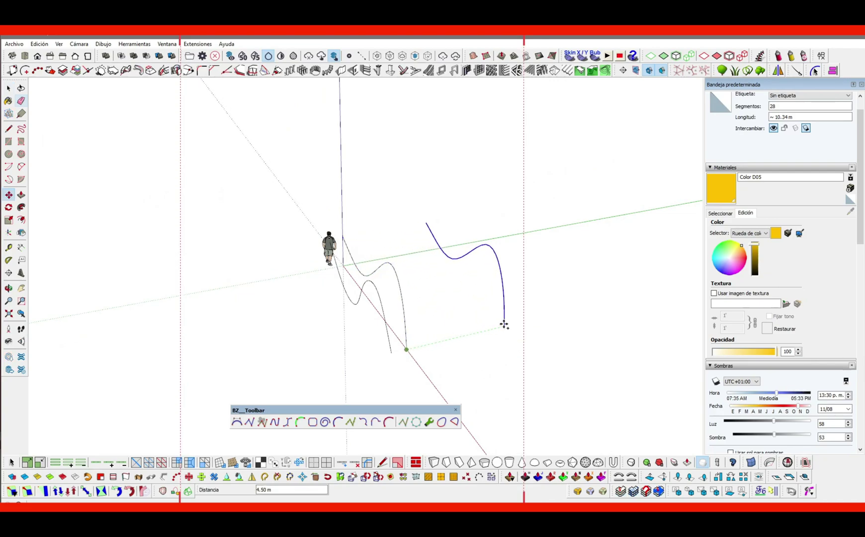
click(424, 262)
key(space)
Rotate the upper curve slightly about its lower endpoint on the red axis
middle_drag(424, 263, 371, 239)
click(393, 282)
middle_drag(393, 283, 404, 344)
key(q)
click(375, 341)
click(424, 334)
click(427, 330)
key(space)
Copy the rotated curve about 2 m along the green axis, on the side opposite the lower curve
mouse_move(389, 308)
middle_down()
mouse_move(377, 323)
mouse_move(374, 306)
middle_up()
click(372, 305)
key(m)
click(380, 342)
click(434, 350)
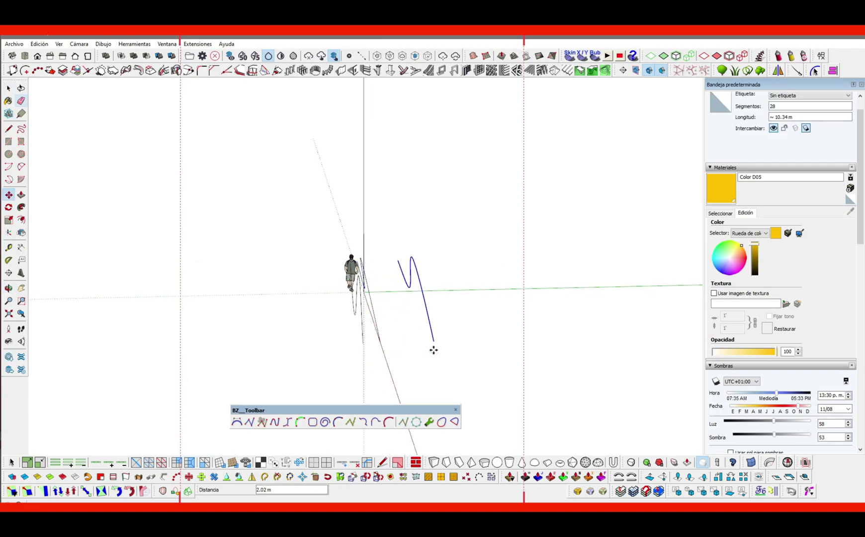
Flip the copied curve across the plane perpendicular to the green axis
key(f)
scroll(422, 299, up, 1)
click(429, 271)
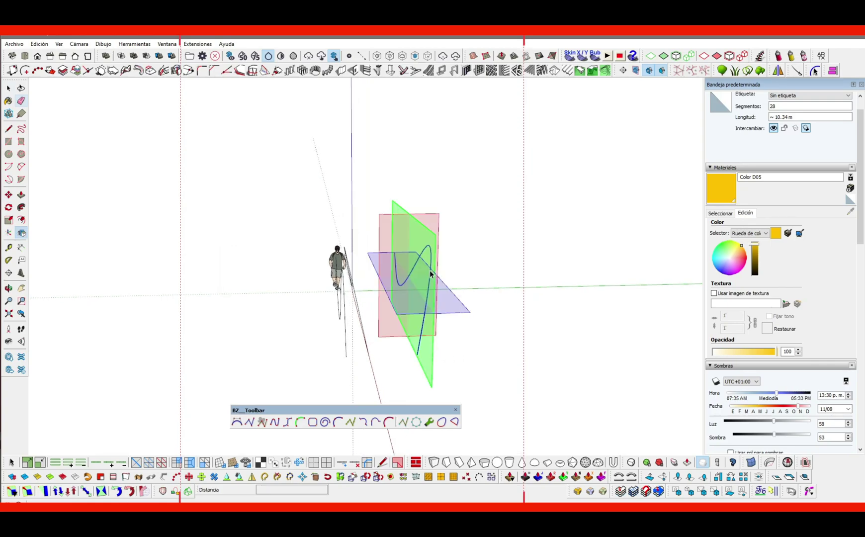
key(space)
Move the lower curve farther out along the green axis, away from the other two curves
click(463, 253)
middle_drag(462, 252, 351, 312)
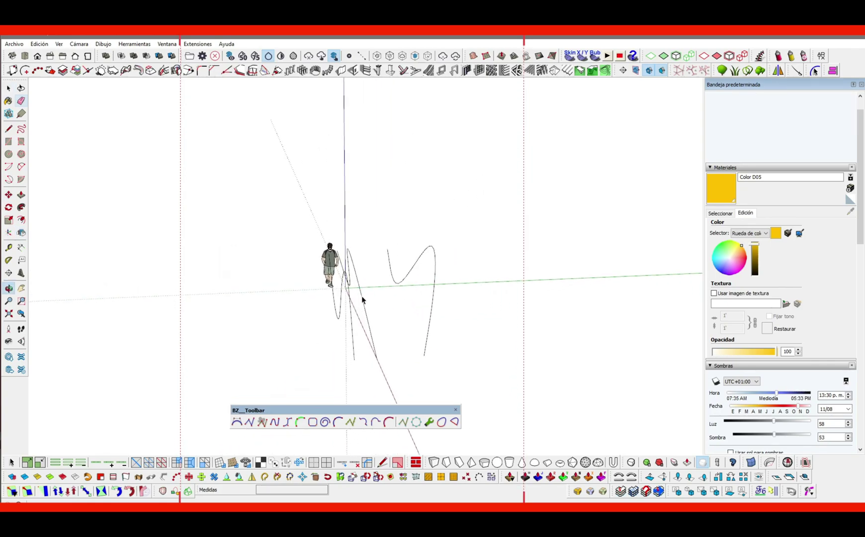
click(351, 312)
key(m)
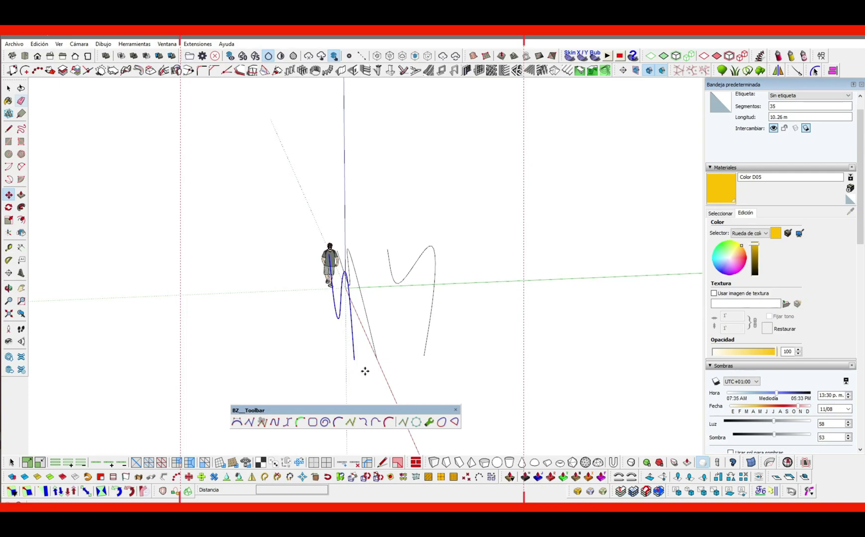
click(364, 371)
click(330, 374)
key(space)
Draw a line joining the upper start points of the middle curve and its flipped copy
middle_drag(330, 374, 386, 324)
key(l)
click(462, 355)
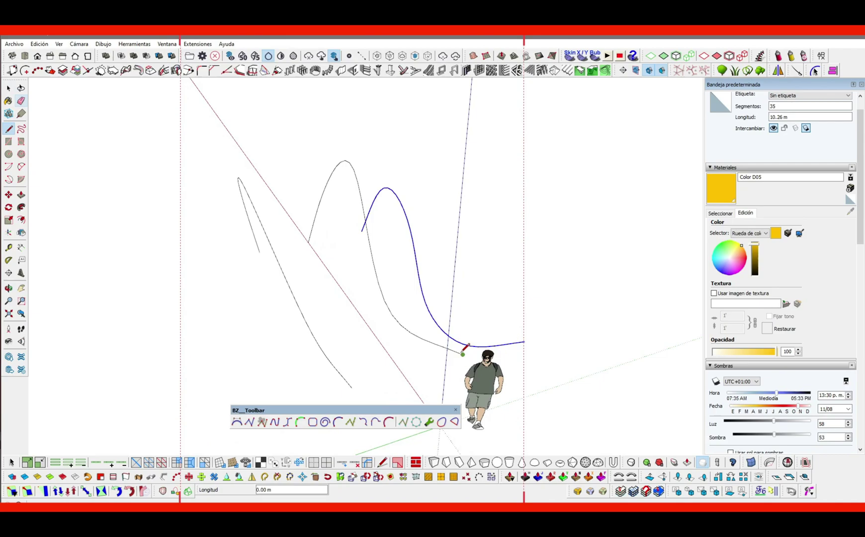
click(351, 387)
key(space)
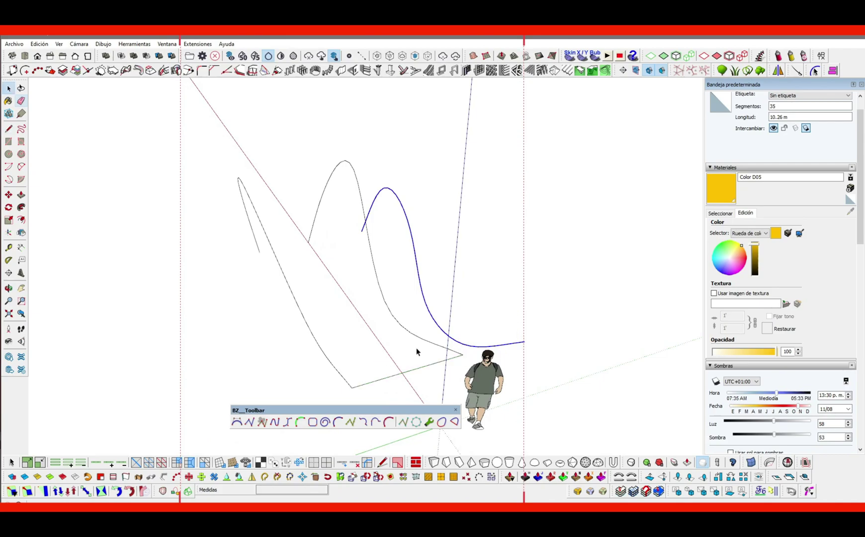
Move the middle curve's upper start point 1 m along the connecting line toward the flipped curve
key(m)
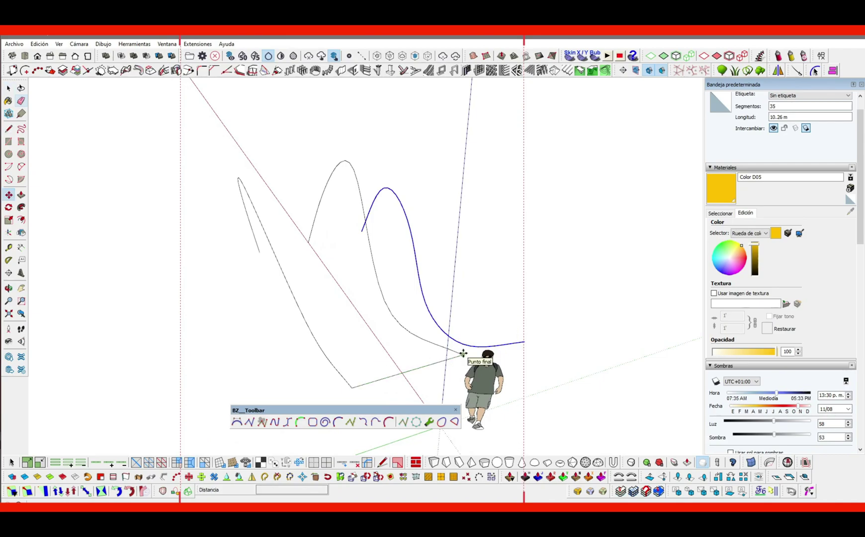
click(463, 353)
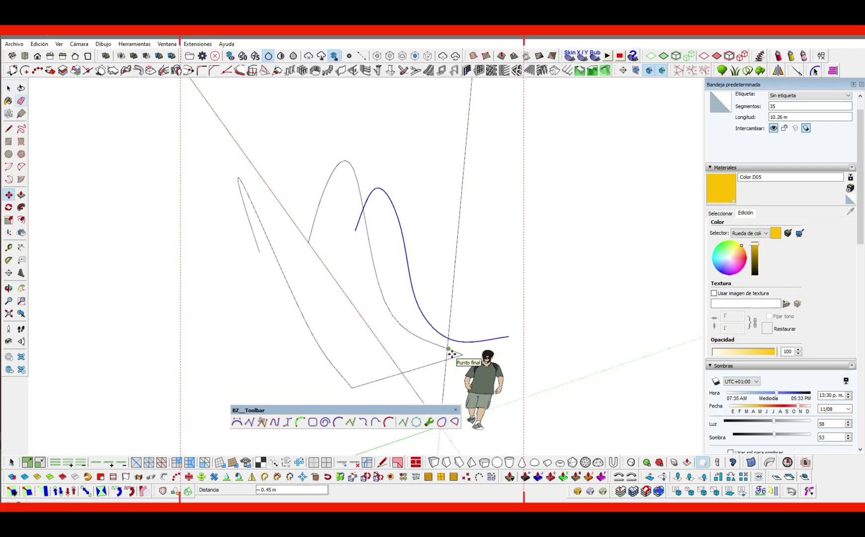
click(458, 351)
click(462, 354)
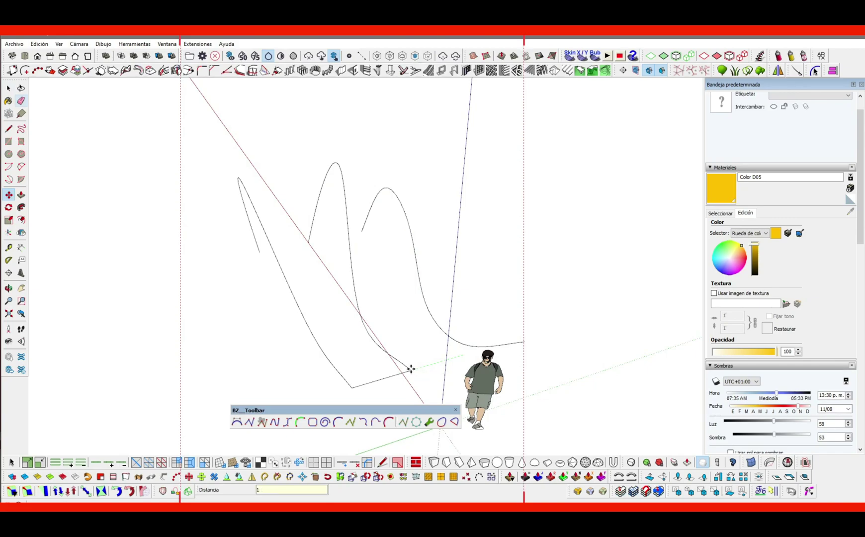
key(space)
Move the flipped curve's upper start point along the connecting line, almost onto the middle curve's start point
key(m)
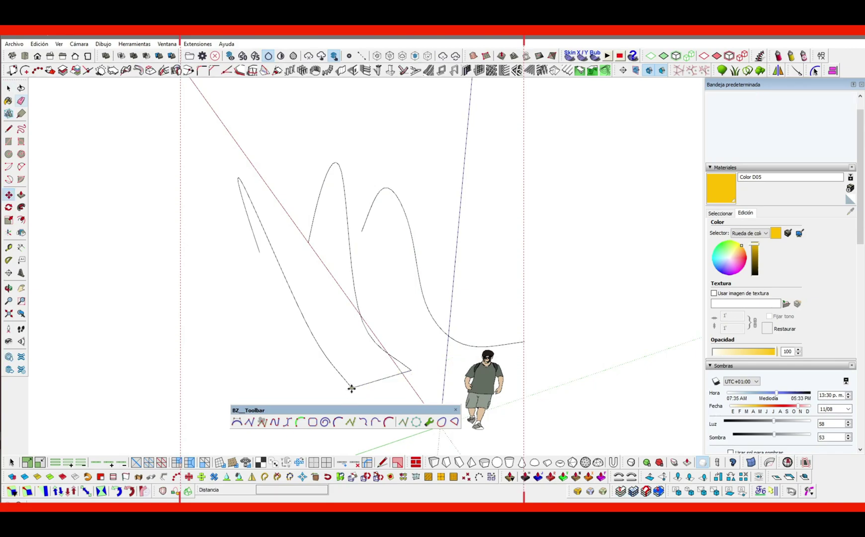
click(351, 388)
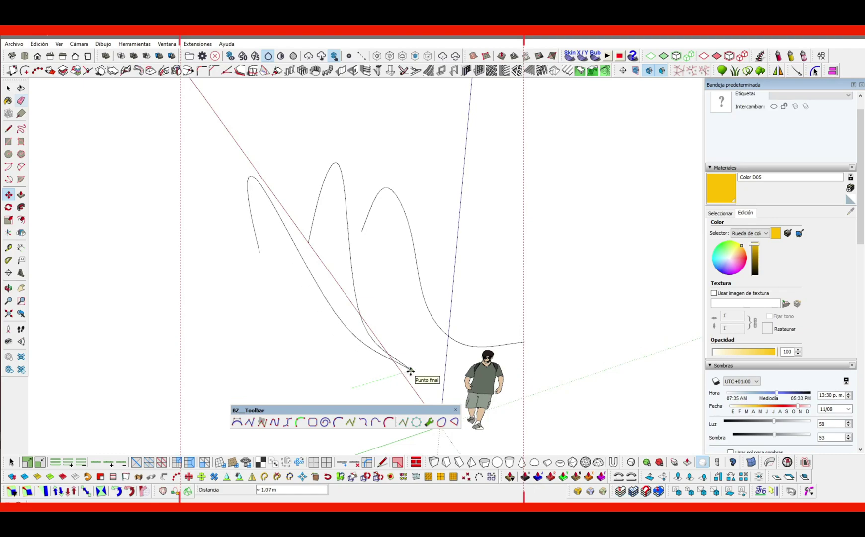
key(Return)
key(space)
Delete the short remaining line between the upper start points of the middle and flipped curves
scroll(411, 370, up, 2)
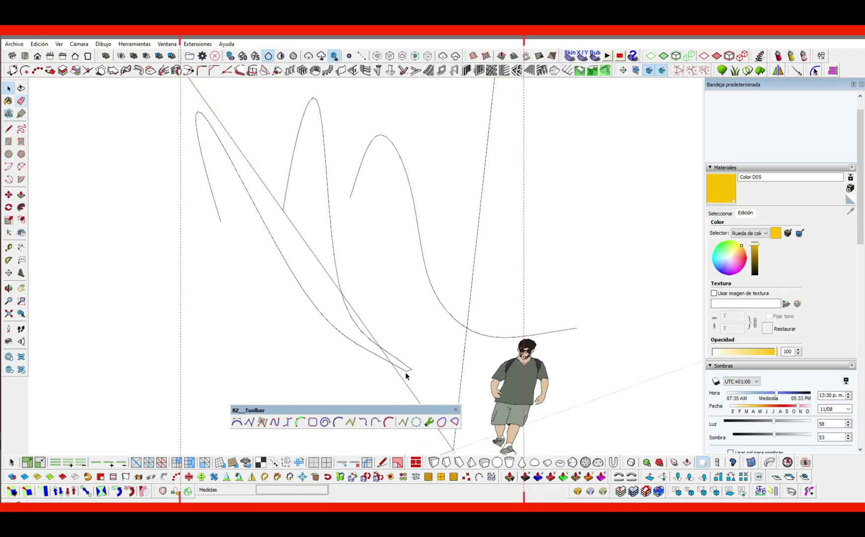
click(407, 371)
click(409, 370)
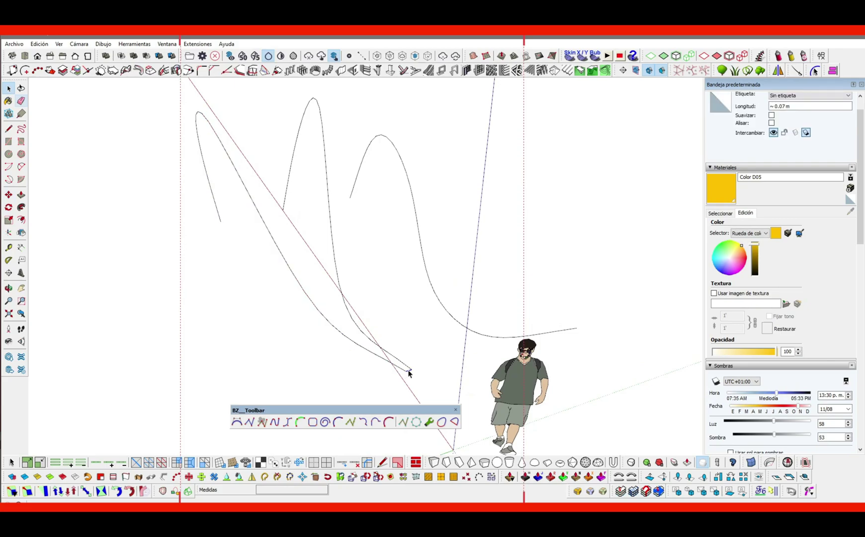
scroll(408, 370, down, 1)
middle_drag(405, 331, 434, 288)
Move the flipped curve's lower endpoint 1 m outward along the green axis
key(m)
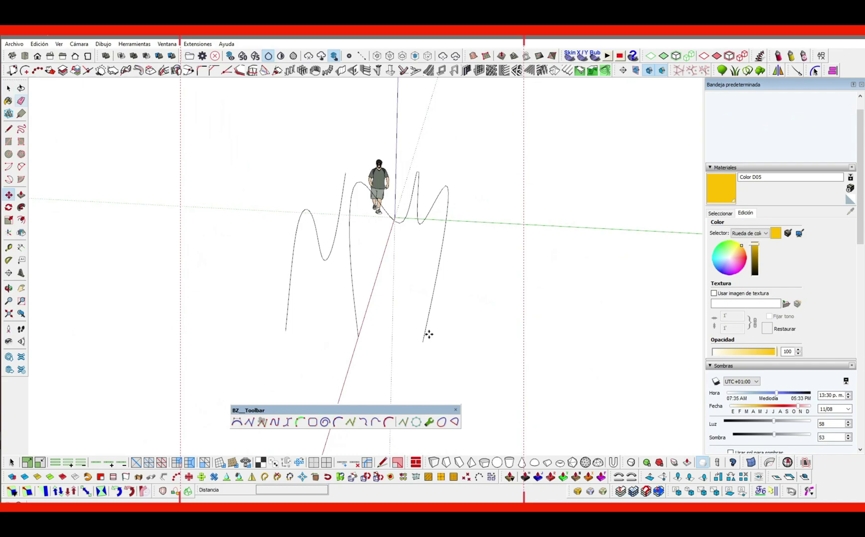
click(423, 341)
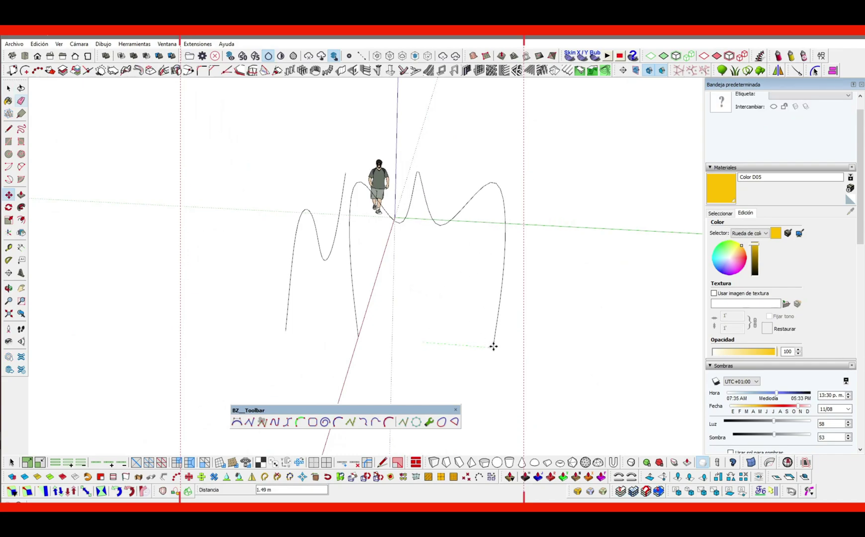
key(Escape)
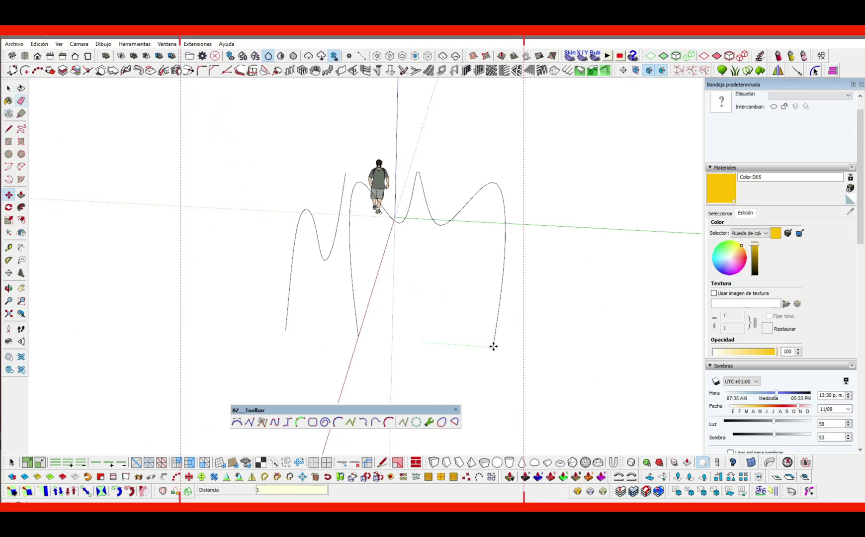
key(space)
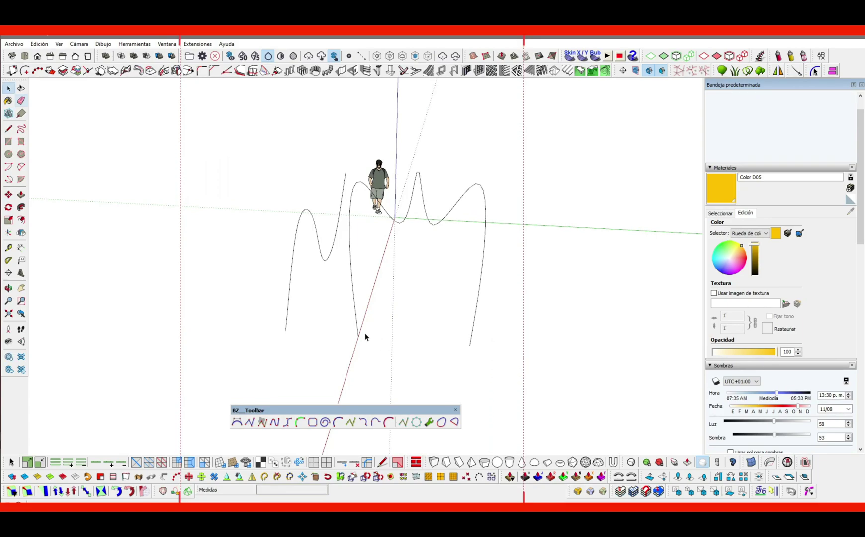
Move the separate outer wavy curve farther away from the other two along the green axis
click(294, 241)
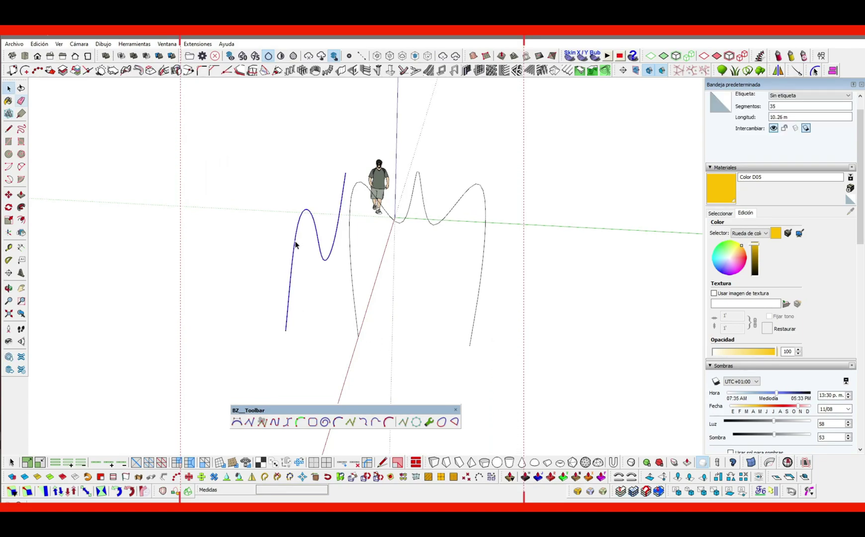
click(335, 328)
click(273, 334)
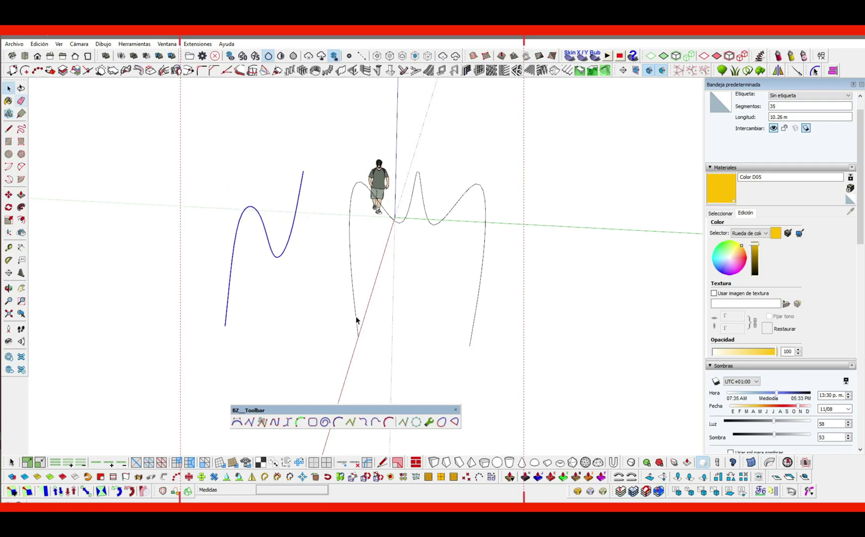
Move the middle curve's lower endpoint a short distance outward along the green axis
click(358, 334)
click(342, 337)
key(space)
Draw an arc between the lower endpoints of the middle and flipped curves with a bulge of about 1.6 m
middle_drag(341, 336, 383, 273)
key(a)
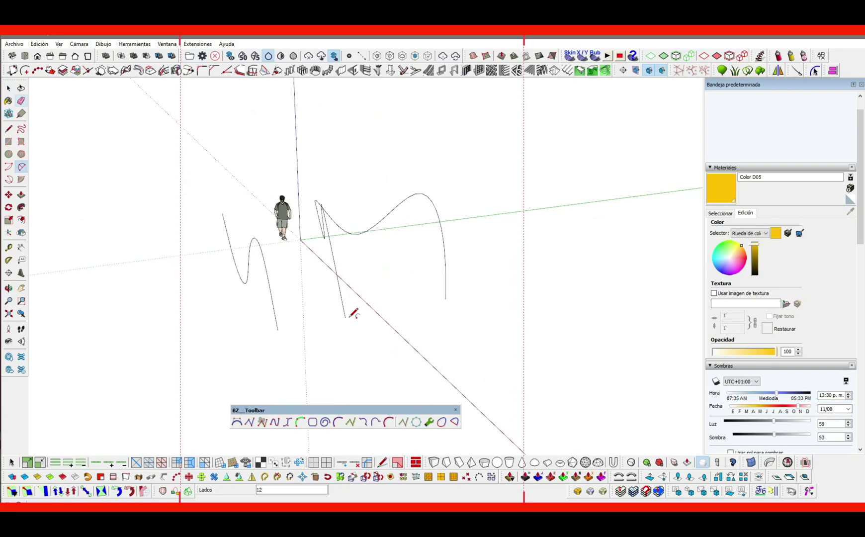
click(345, 317)
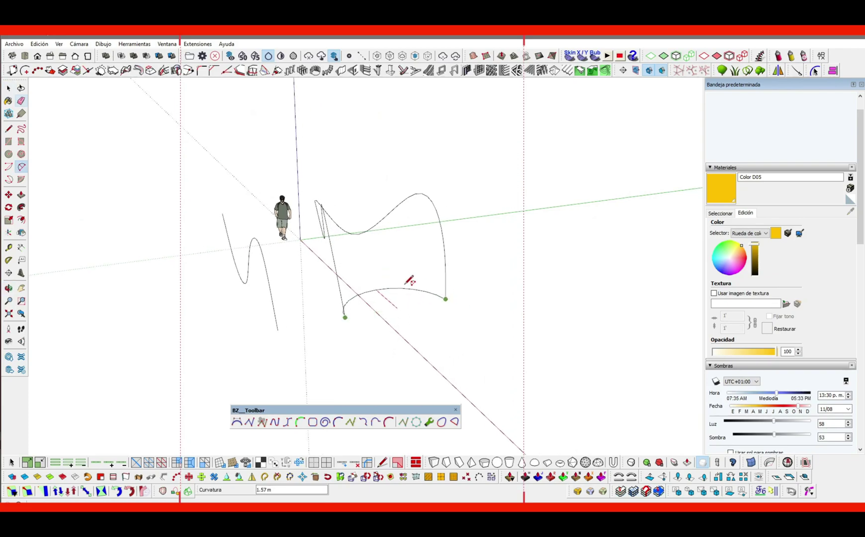
click(405, 275)
middle_drag(405, 275, 456, 251)
key(space)
Weld the two wavy curves and the connecting arc into one continuous frame curve using JHS PowerBar
scroll(401, 246, up, 1)
middle_drag(401, 247, 406, 180)
drag(308, 313, 309, 313)
middle_drag(308, 313, 319, 237)
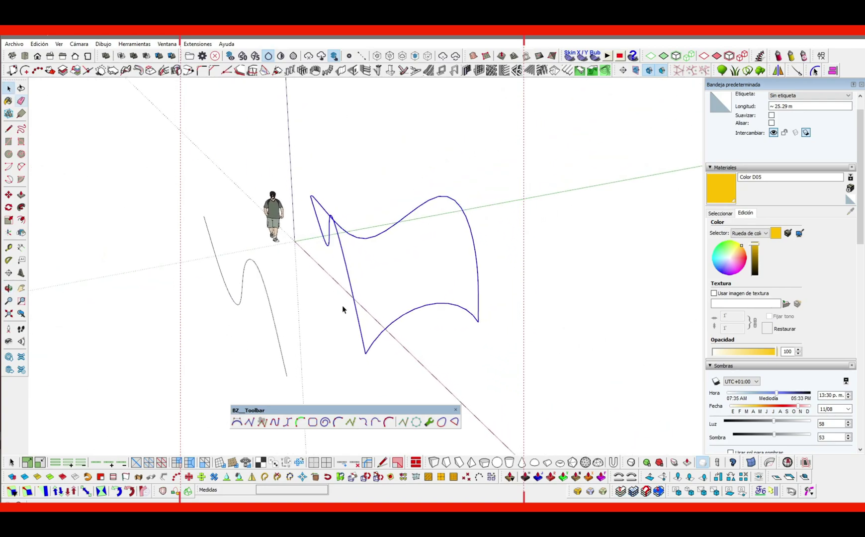
drag(4, 475, 175, 443)
click(436, 445)
middle_drag(341, 289, 361, 256)
click(322, 204)
click(348, 230)
right_click(344, 233)
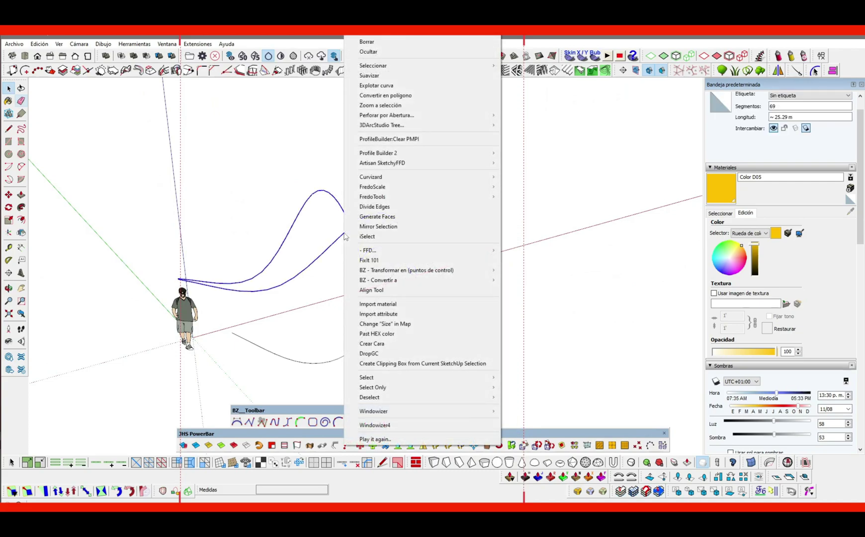
click(284, 202)
Copy the separate wavy curve to the opposite side of the welded frame
middle_drag(284, 203, 406, 315)
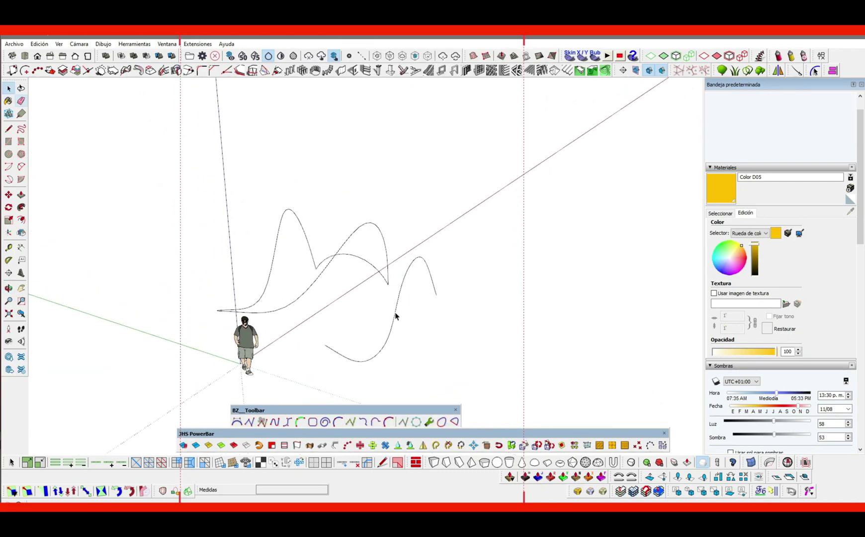
click(396, 316)
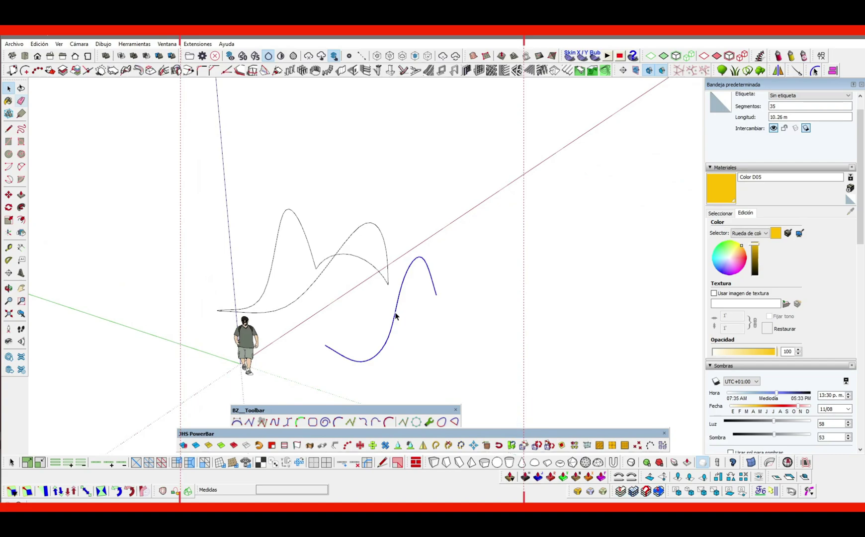
middle_drag(396, 315, 292, 354)
key(m)
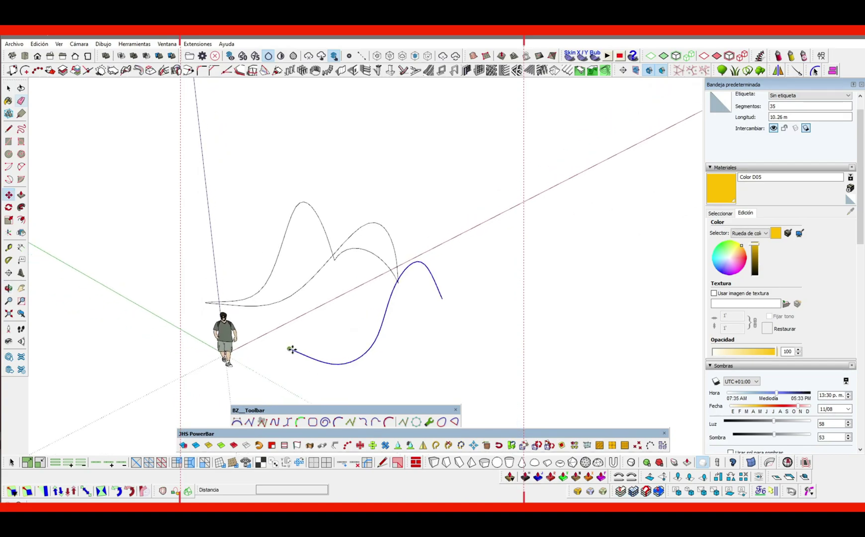
key(space)
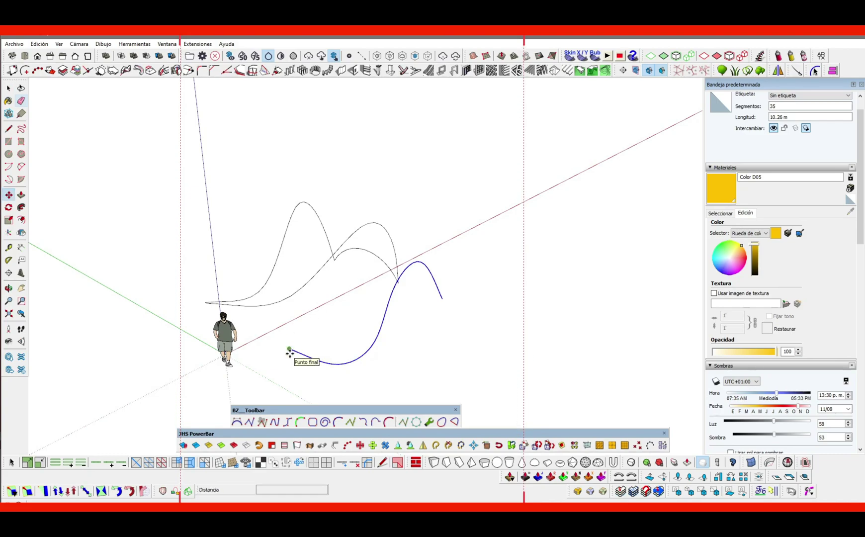
middle_drag(290, 354, 421, 378)
drag(423, 380, 212, 361)
key(space)
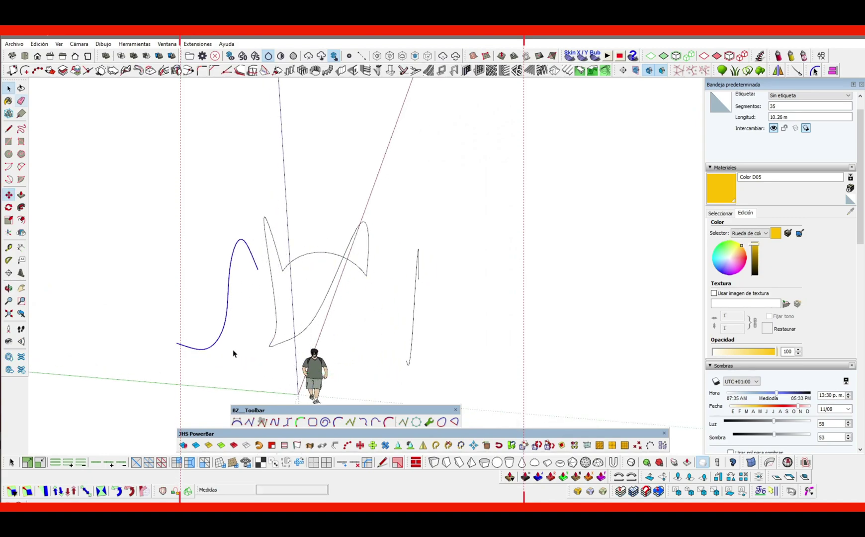
Group the separate wavy curve with its copy and open the group for editing
right_click(413, 313)
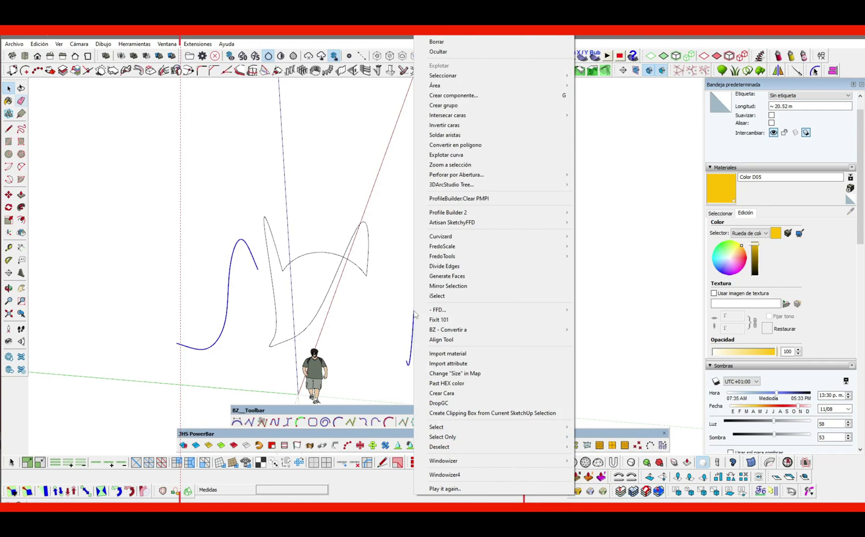
click(425, 105)
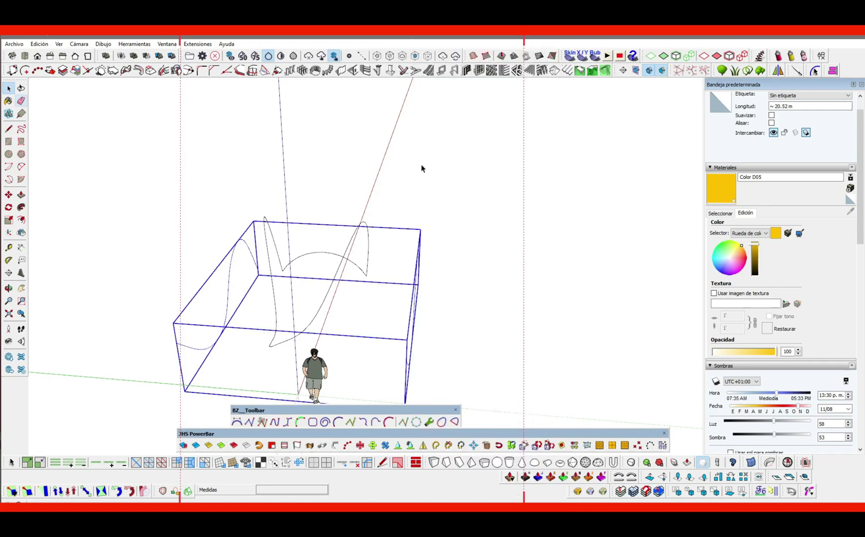
double_click(416, 306)
middle_drag(419, 294, 407, 337)
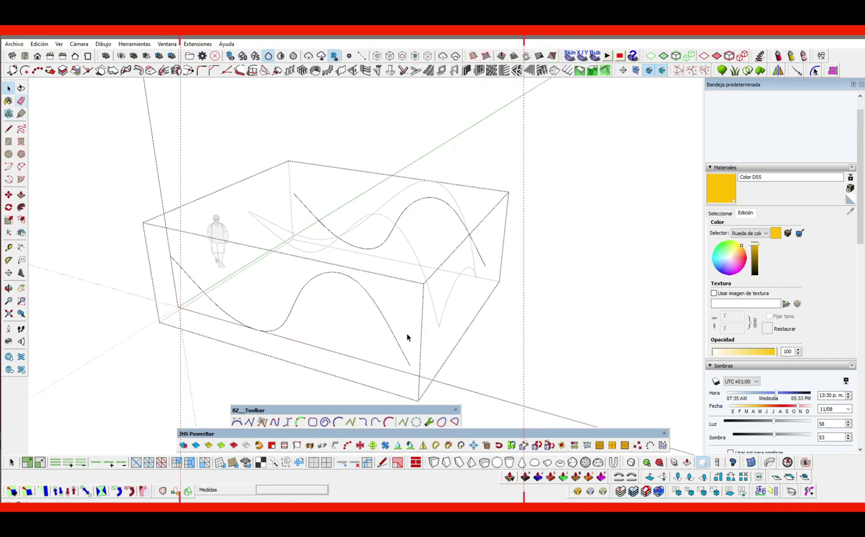
Snap the nearer grouped curve's lower end to the frame's corner and both grouped curves' upper ends to the frame's upper point
click(411, 367)
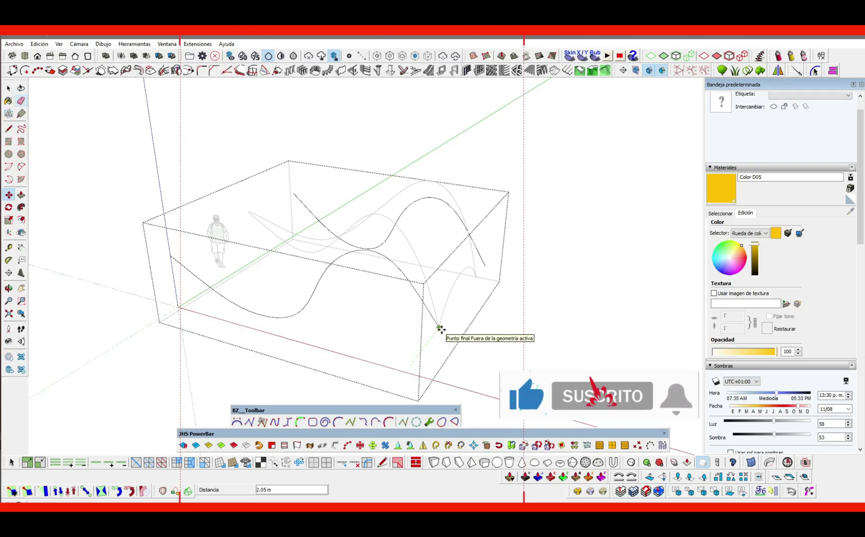
click(440, 328)
click(169, 257)
scroll(246, 214, up, 2)
scroll(247, 215, up, 3)
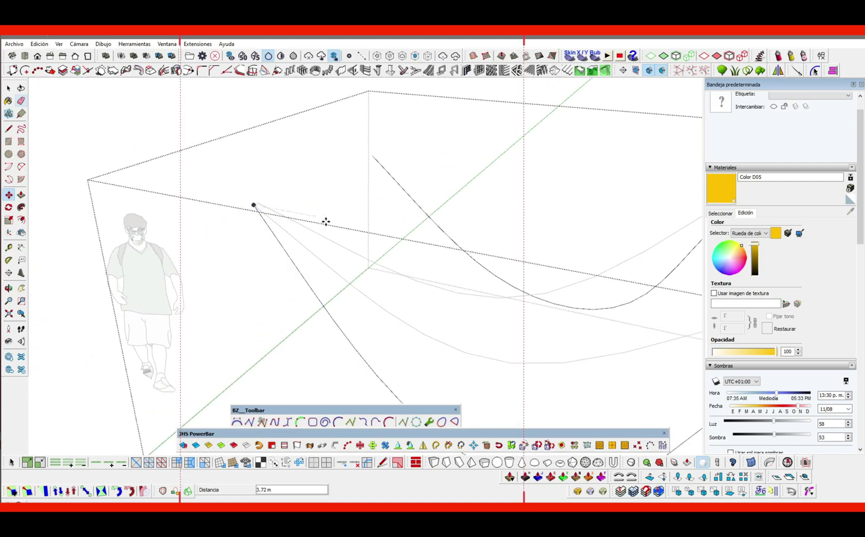
click(262, 200)
scroll(260, 201, down, 5)
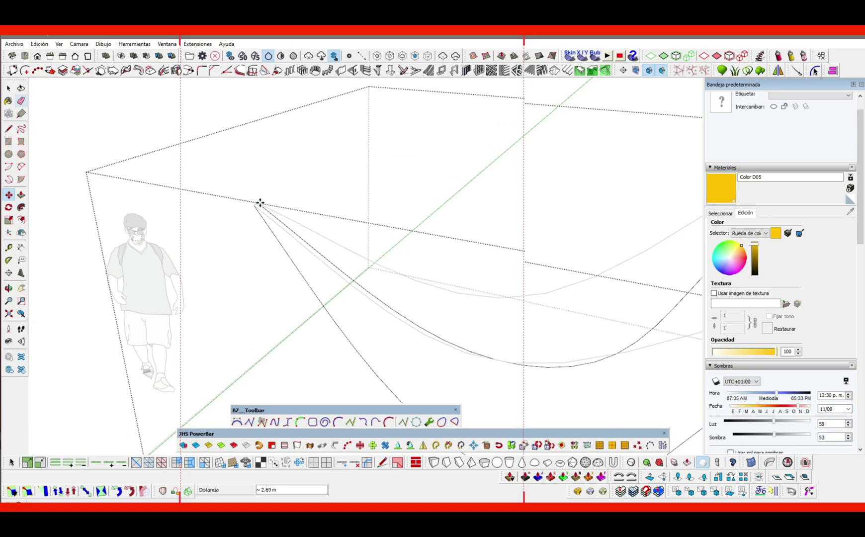
Snap the second grouped curve's lower end to the frame's other lower corner and close the group
click(550, 284)
middle_drag(548, 286, 272, 276)
click(505, 400)
key(space)
click(509, 257)
middle_drag(509, 257, 477, 274)
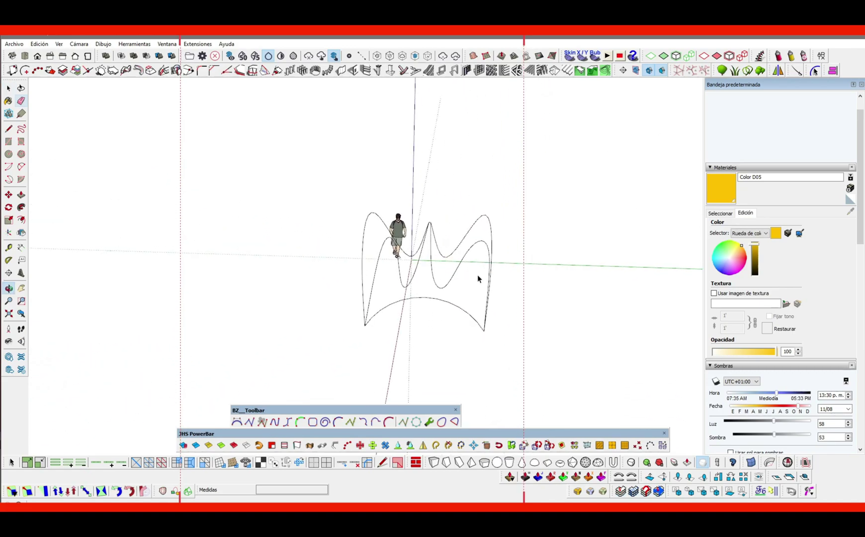
Reopen the group and delete the inner curve on the figure's side of the frame
click(400, 271)
double_click(399, 271)
click(400, 277)
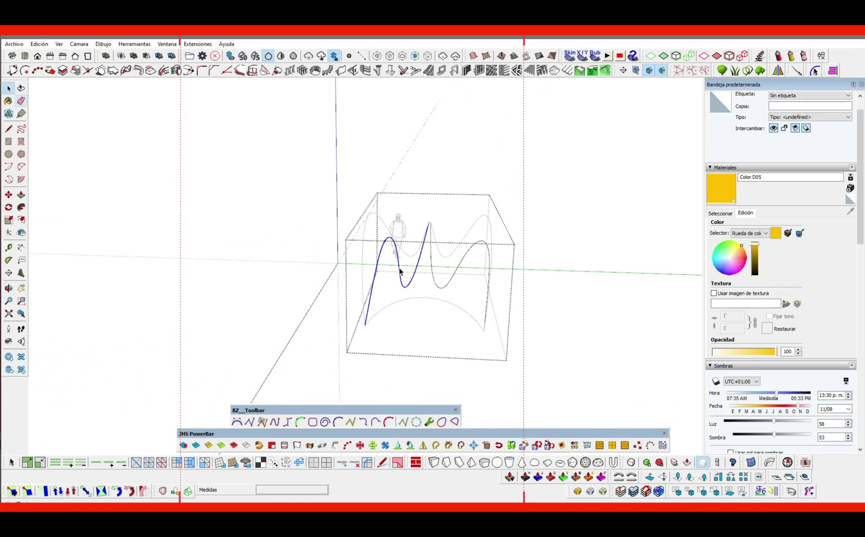
key(Delete)
Copy the remaining inner curve and mirror the copy along the green axis
click(447, 286)
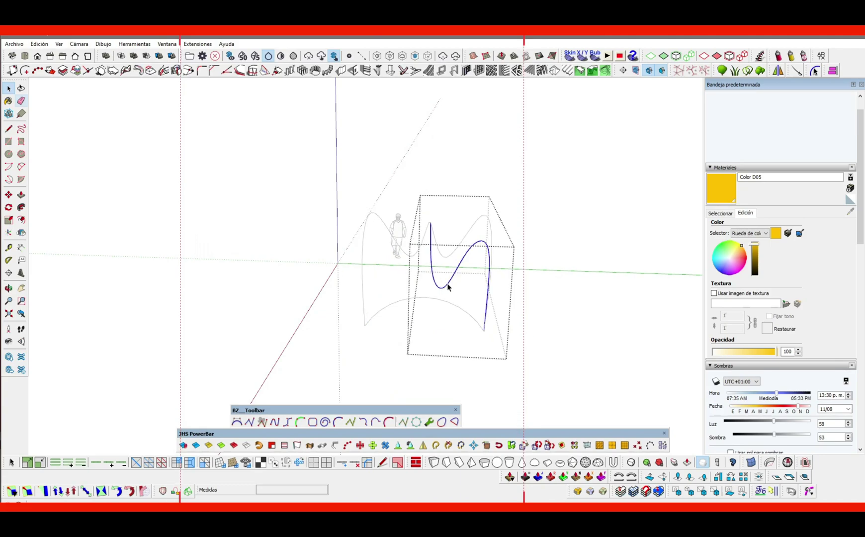
key(m)
scroll(433, 226, up, 3)
scroll(425, 223, up, 2)
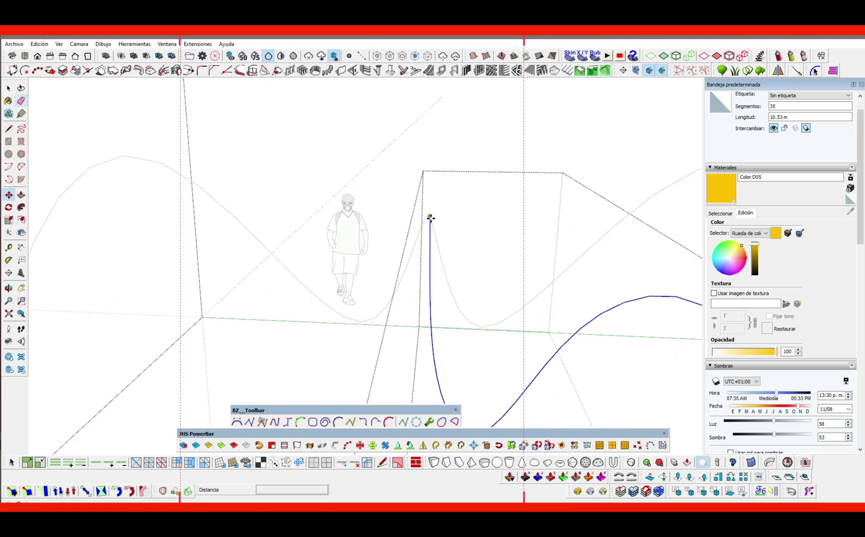
click(428, 219)
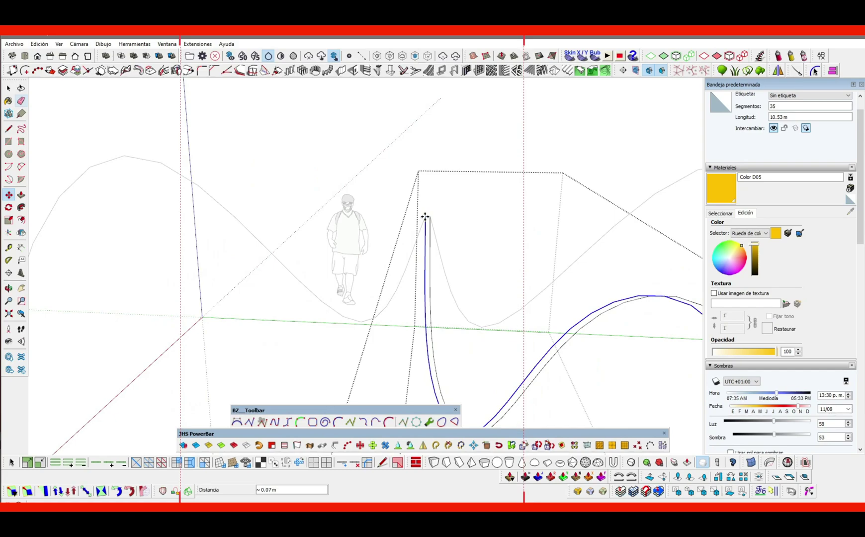
click(503, 197)
key(space)
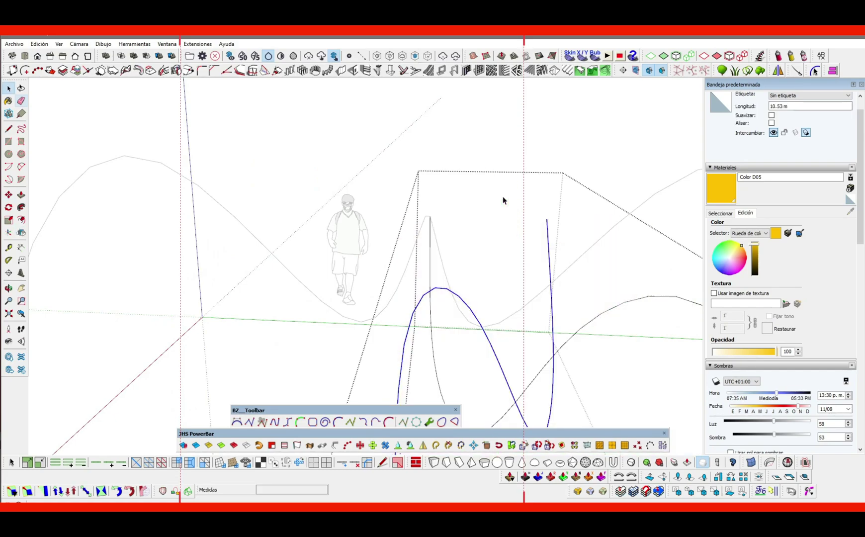
Move the mirrored curve along the green axis so its upper end meets the original inner curve's upper end
middle_drag(531, 290, 530, 286)
key(m)
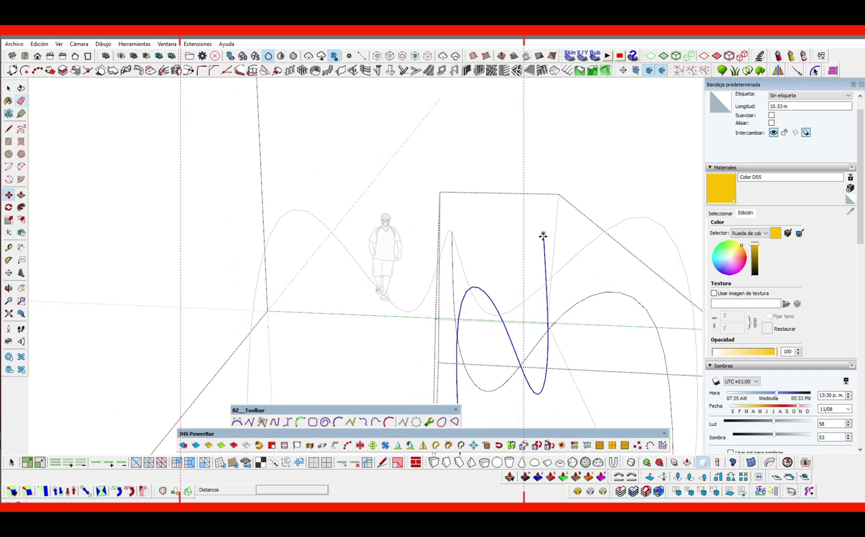
click(543, 235)
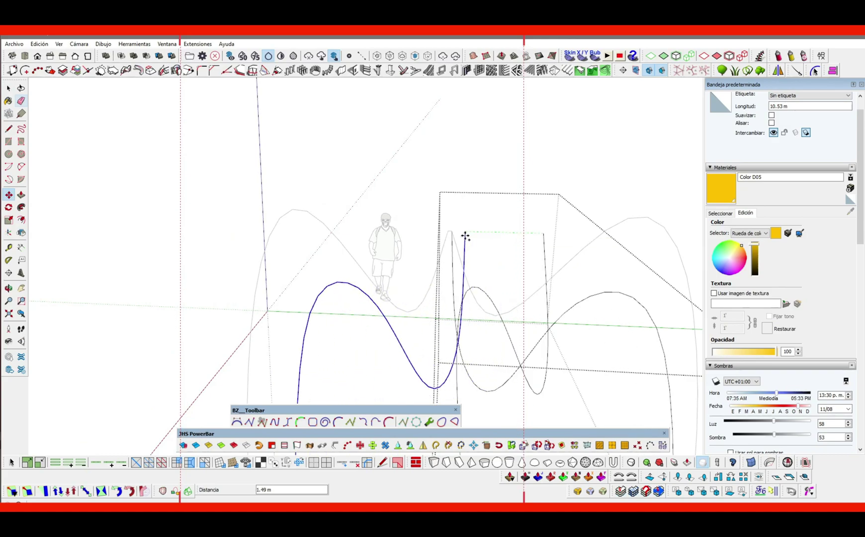
click(448, 232)
middle_drag(447, 232, 471, 241)
Weld the two separate halves of the original inner curve into a single curve
key(space)
click(468, 225)
click(457, 245)
click(444, 242)
click(475, 276)
click(470, 277)
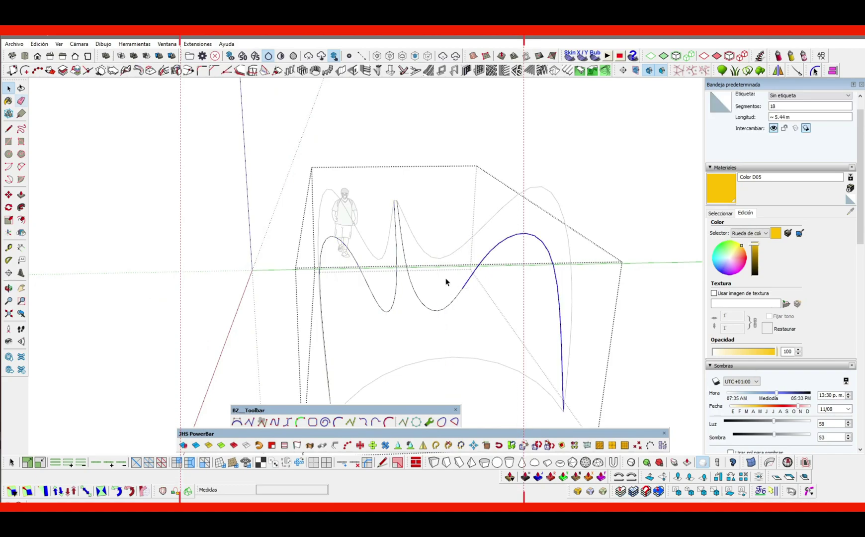
shift+click(449, 304)
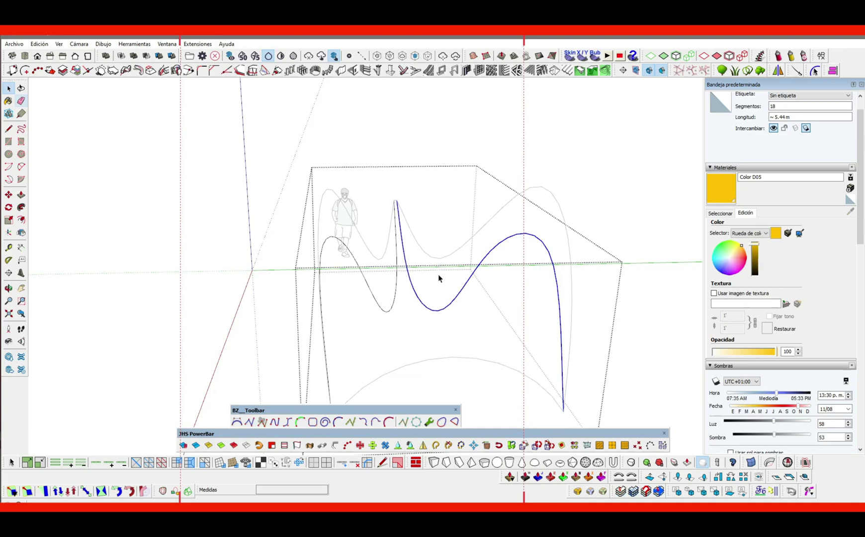
click(442, 448)
click(440, 306)
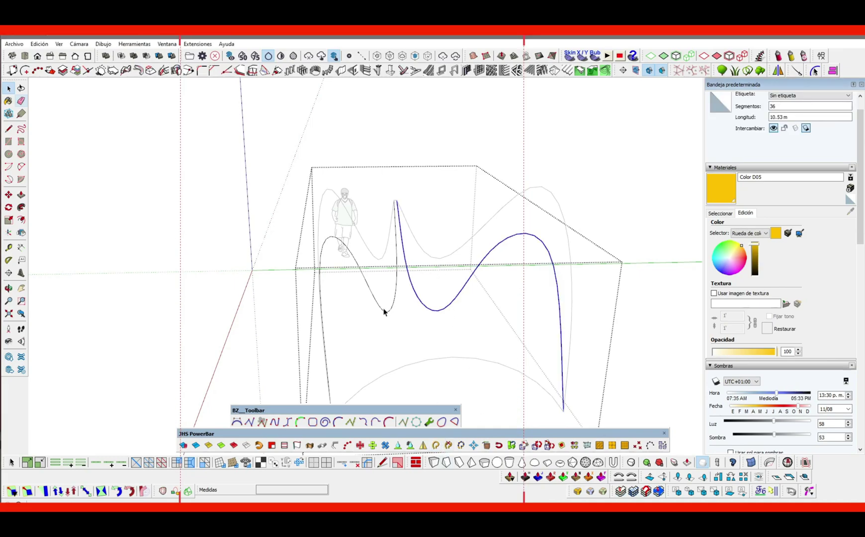
Close the group of inner curves and select the welded outer frame curve
click(414, 313)
scroll(413, 313, down, 5)
middle_drag(458, 244, 361, 253)
click(404, 242)
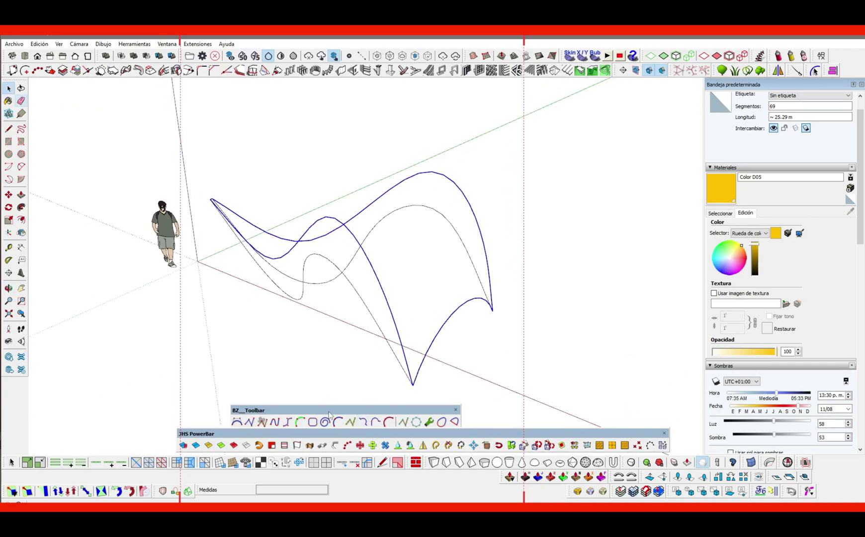
Try skinning the outer frame curve with Curviloft and inspect the previewed surface
click(816, 72)
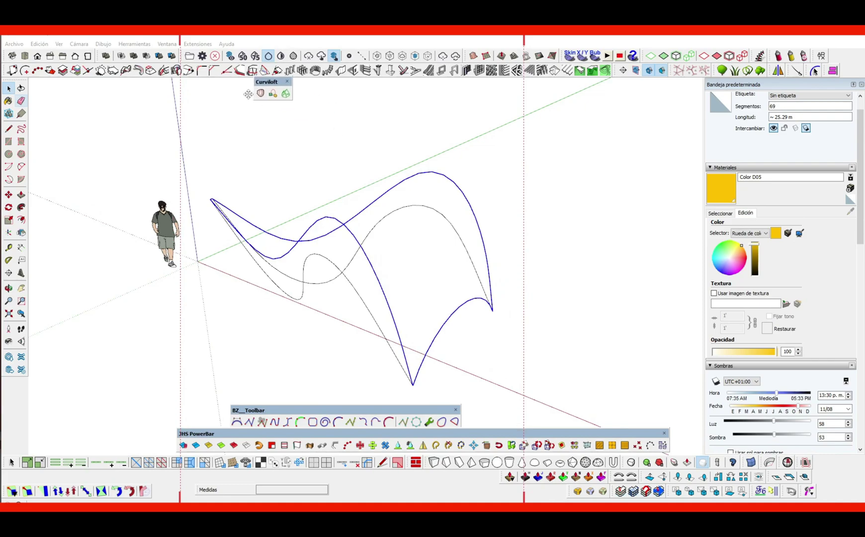
click(228, 94)
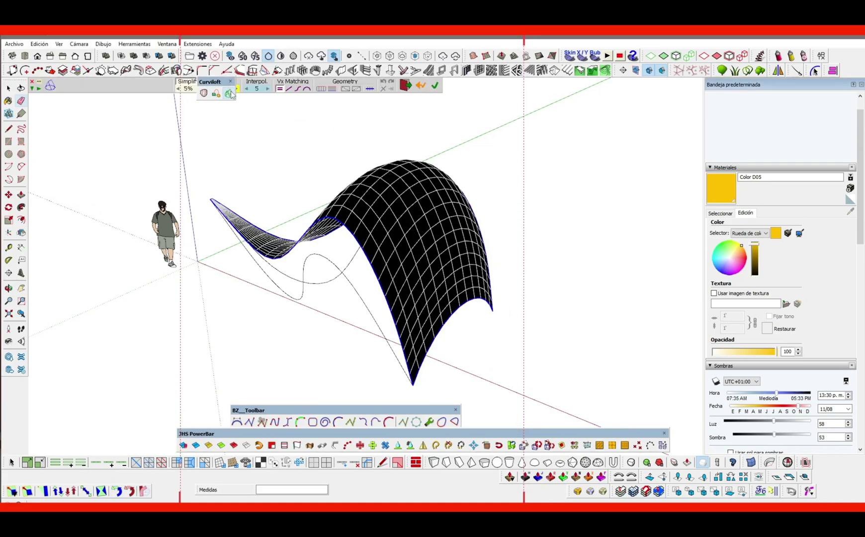
key(Escape)
middle_drag(378, 249, 414, 183)
middle_drag(311, 230, 397, 225)
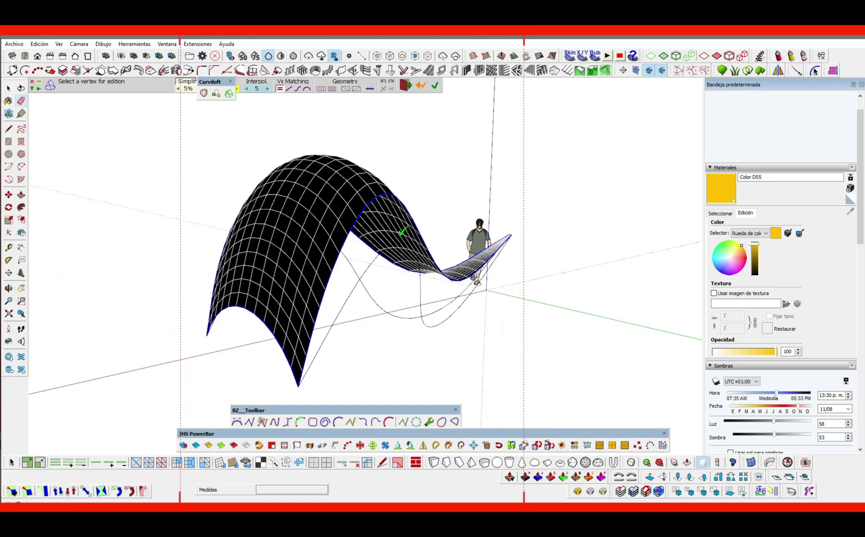
middle_drag(343, 224, 375, 223)
key(space)
Discard the Curviloft preview and generate a soap skin with 30 divisions across the outer frame curve
click(394, 208)
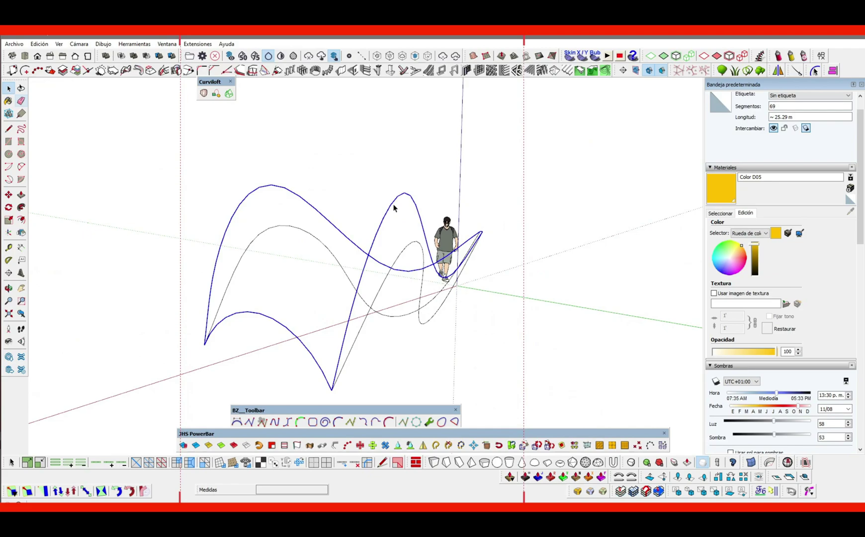
drag(562, 54, 202, 94)
drag(268, 95, 261, 92)
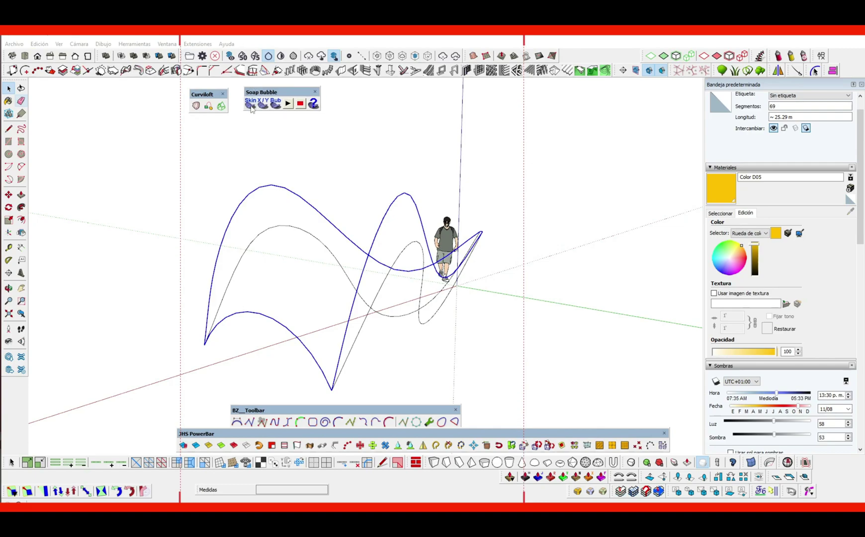
click(251, 104)
text(30)
key(Return)
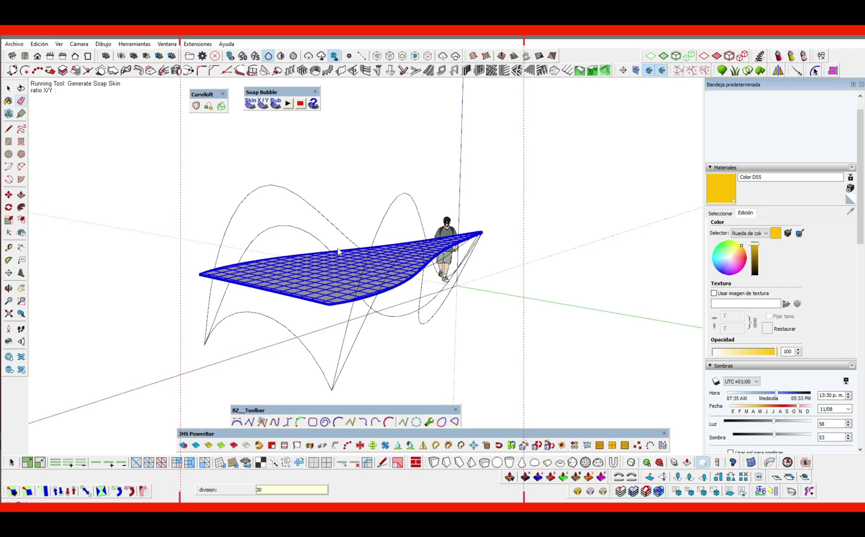
key(Return)
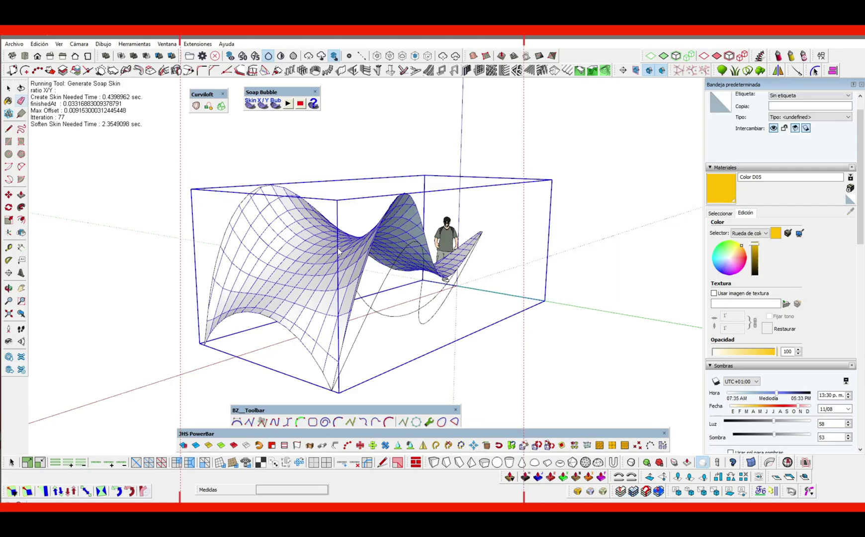
mouse_move(291, 263)
middle_down()
mouse_move(575, 266)
mouse_move(515, 251)
mouse_move(446, 251)
mouse_move(380, 232)
mouse_move(297, 256)
middle_up()
middle_drag(271, 177, 314, 139)
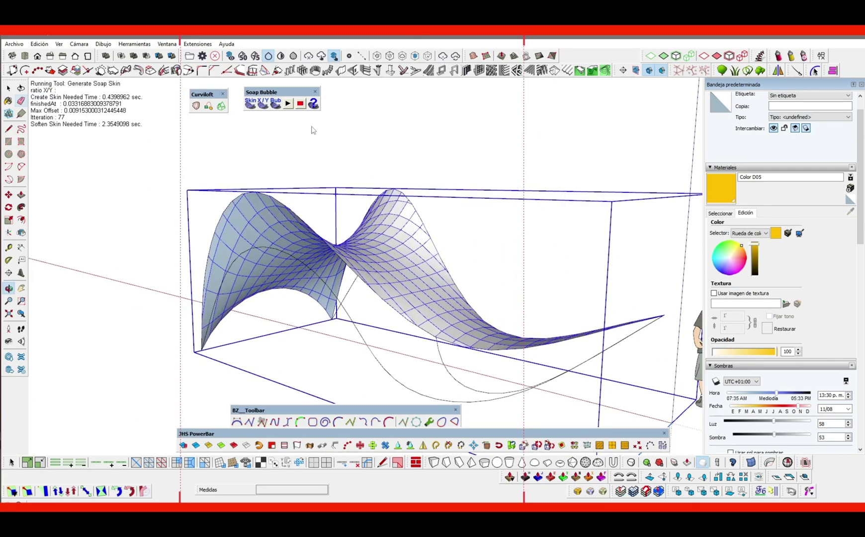
Inflate the soap skin as a bubble, trying pressures of 20 and 50 before settling on 80
click(275, 104)
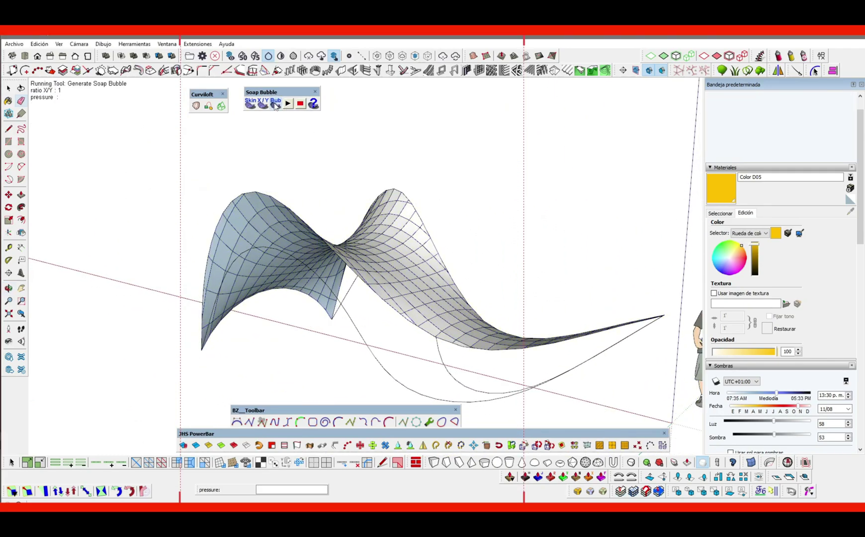
text(20)
key(Return)
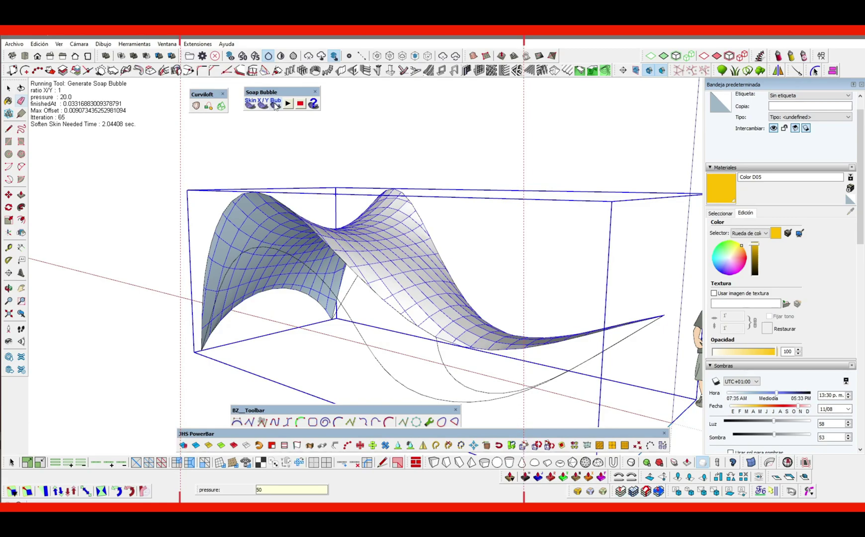
key(Return)
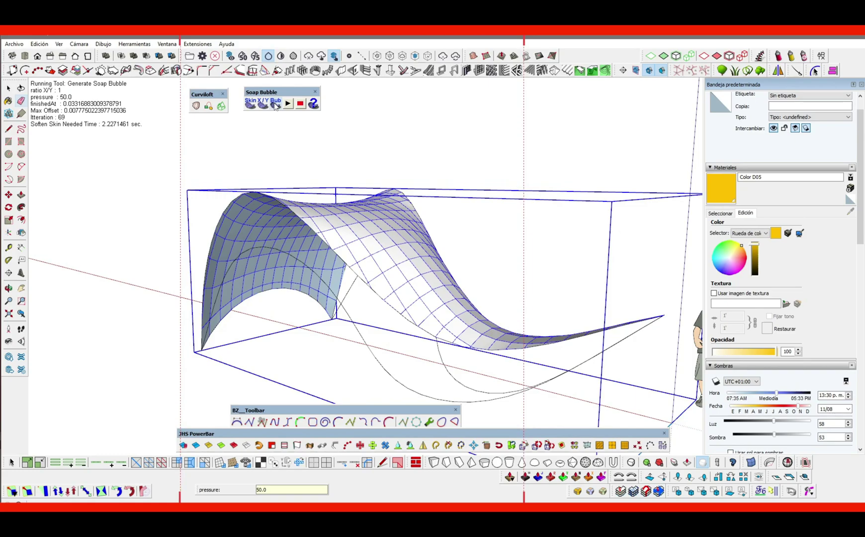
text(80)
key(Return)
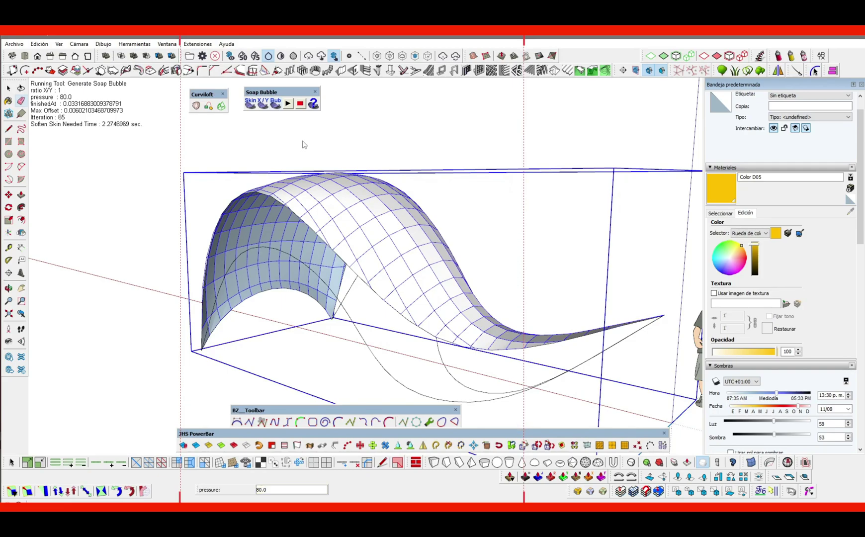
Examine the inflated skin and its frame curve from several angles, near and far
key(o)
drag(301, 140, 324, 244)
scroll(328, 244, up, 5)
key(space)
click(324, 237)
click(377, 106)
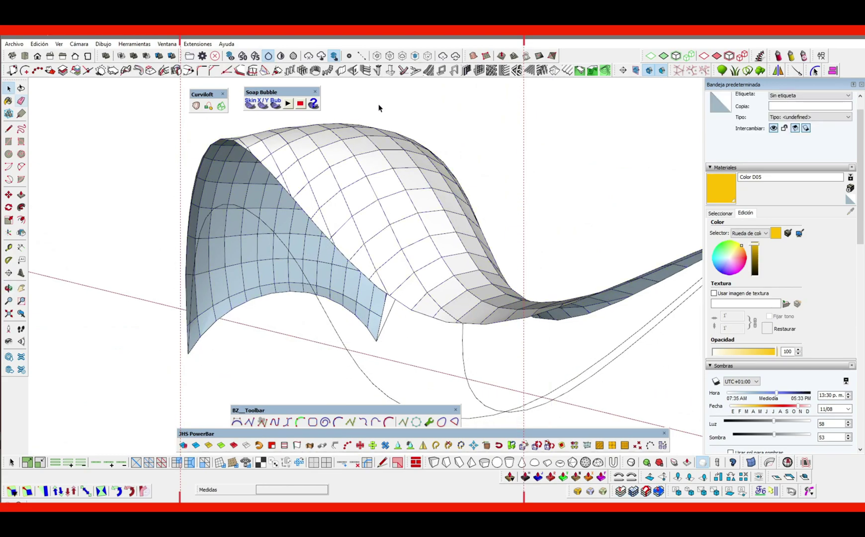
middle_drag(378, 106, 351, 133)
click(399, 285)
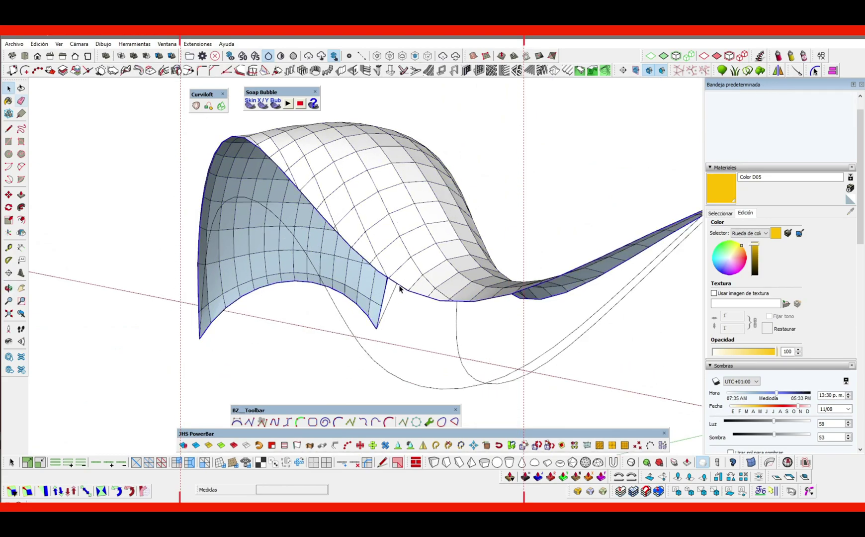
scroll(400, 286, down, 3)
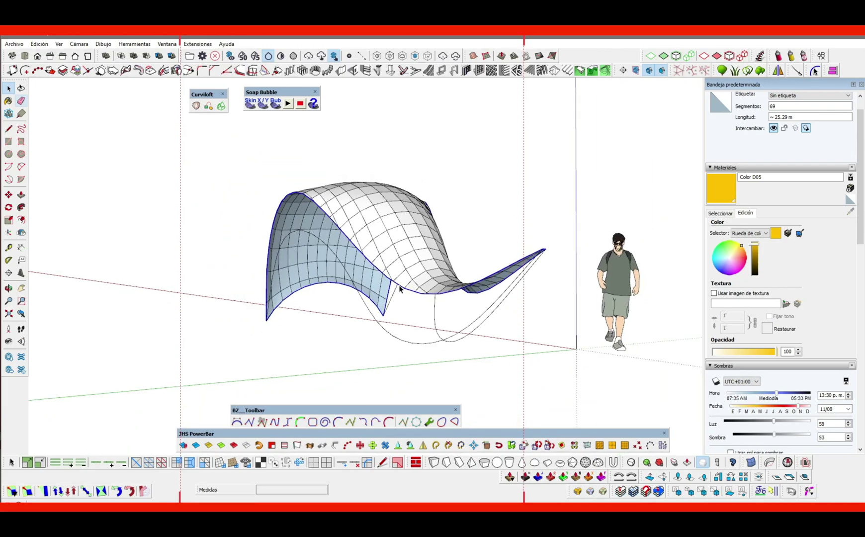
middle_drag(400, 287, 370, 335)
Copy the inflated skin together with its outer frame curve 5 m along the green axis
click(391, 254)
middle_drag(391, 256, 369, 251)
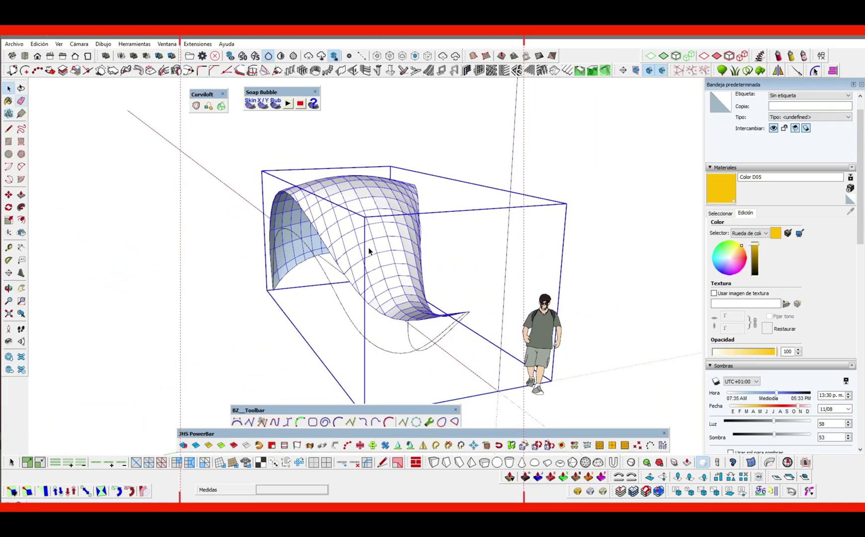
click(363, 304)
key(m)
key(ctrl)
click(298, 338)
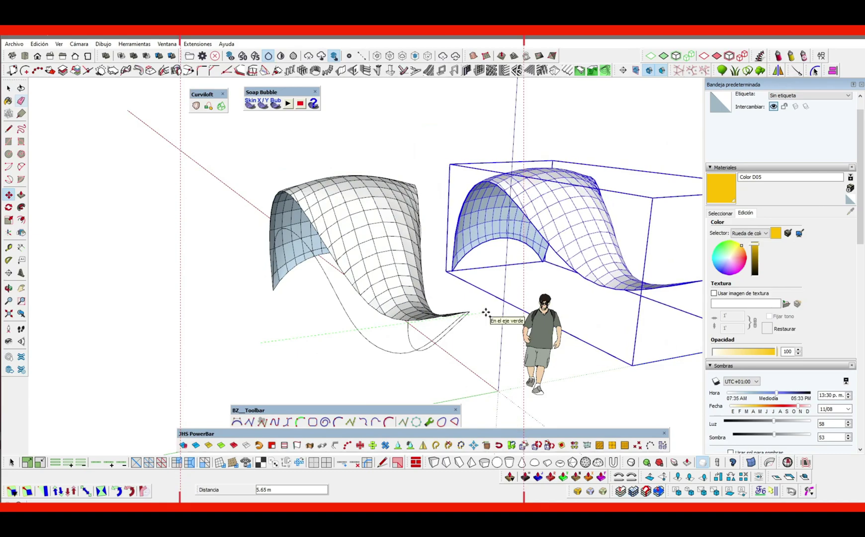
text(5)
key(Return)
key(space)
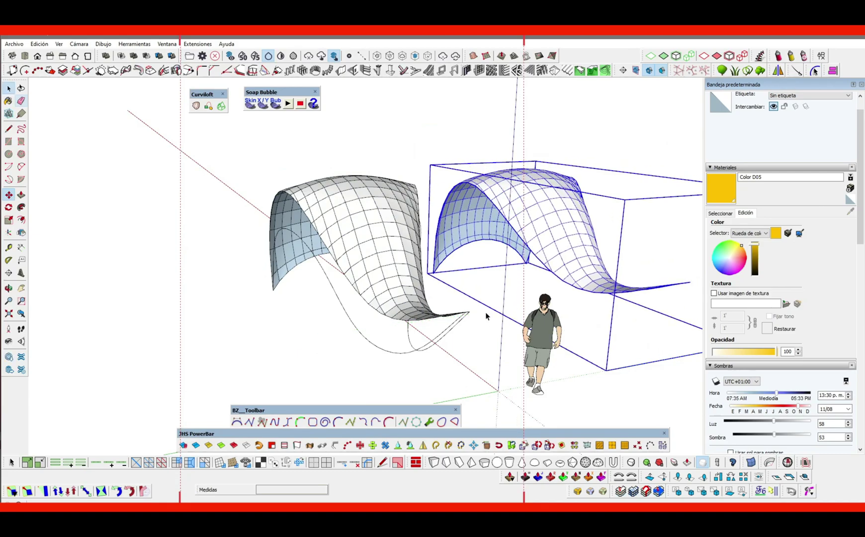
Delete the original inflated skin and select the outer frame curve left in its place
click(352, 247)
key(Delete)
scroll(329, 249, up, 2)
click(325, 248)
middle_drag(324, 248, 321, 272)
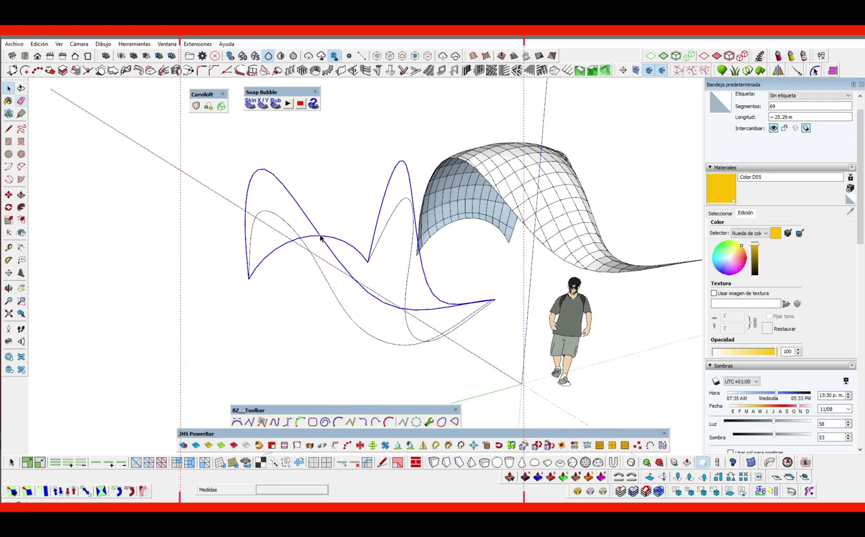
Try to unweld the outer frame curve into separate edges and check how its edges select
click(444, 448)
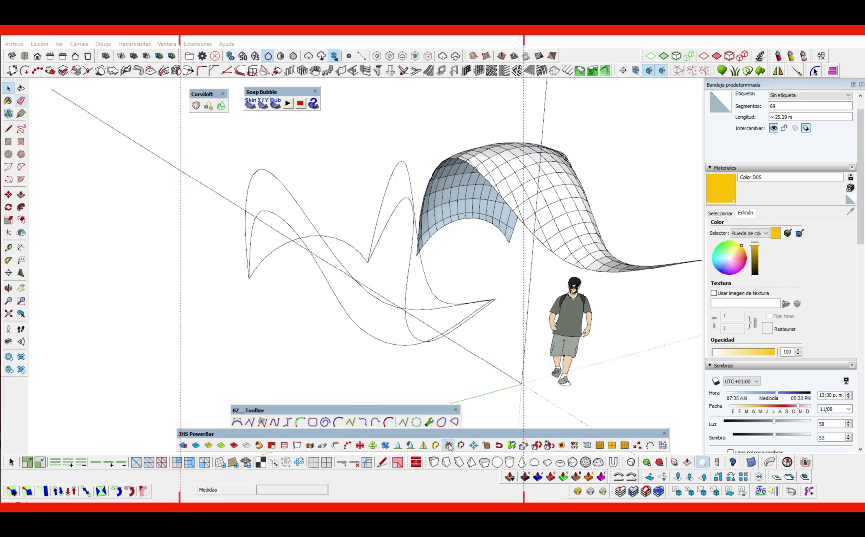
click(314, 232)
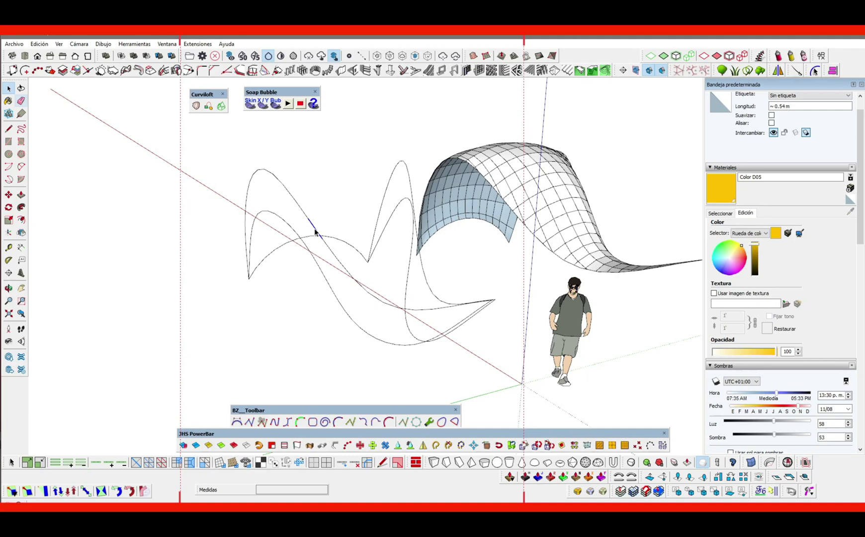
click(332, 242)
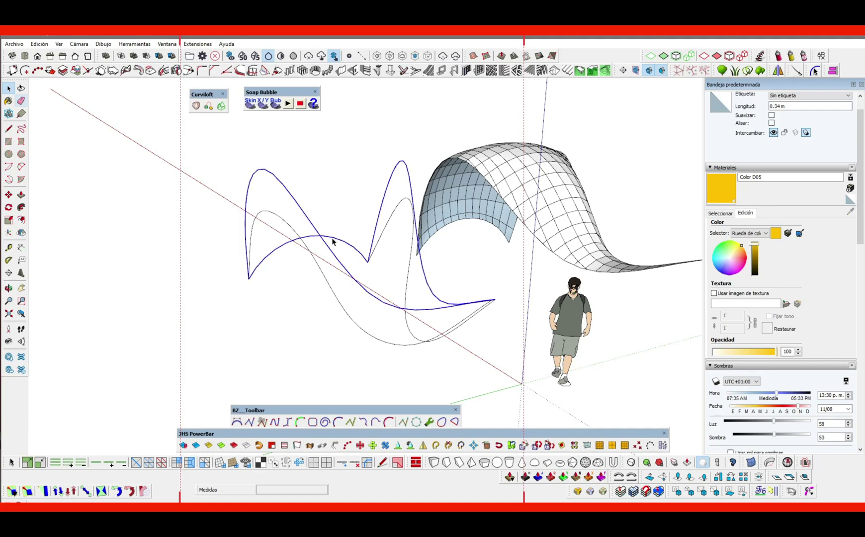
middle_drag(343, 238, 299, 271)
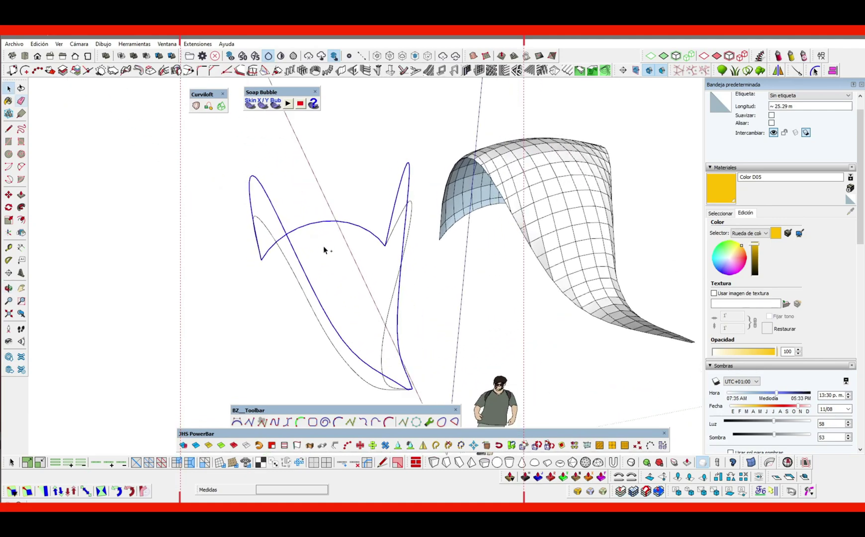
click(319, 226)
click(317, 224)
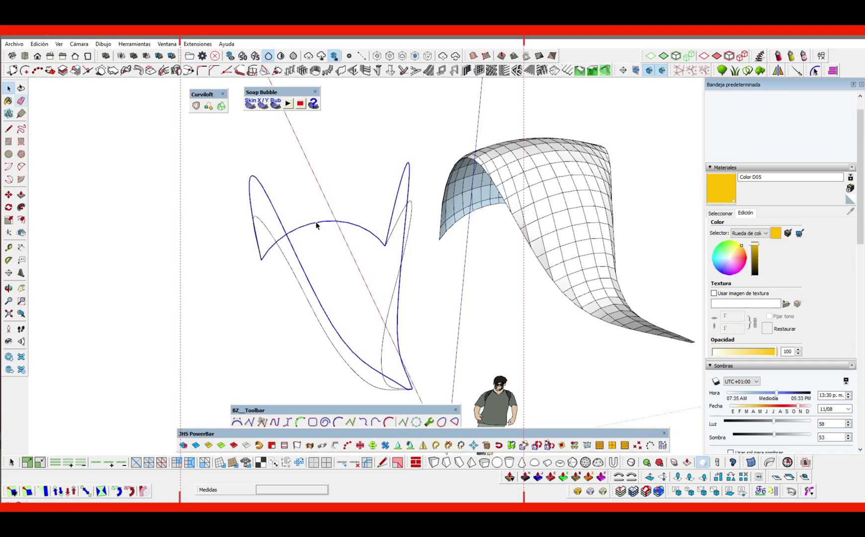
middle_drag(316, 225, 293, 240)
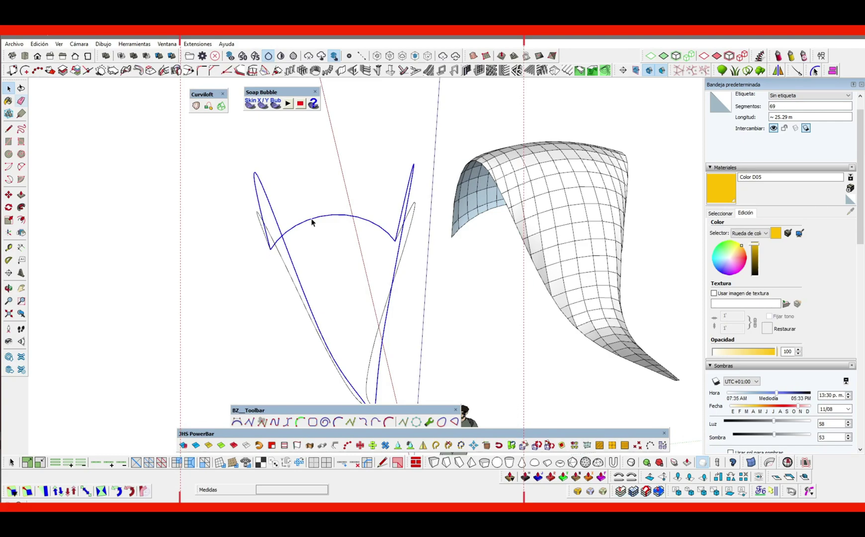
Explode the outer frame curve and erase the arched edges spanning the wide end between the two sides
right_click(312, 222)
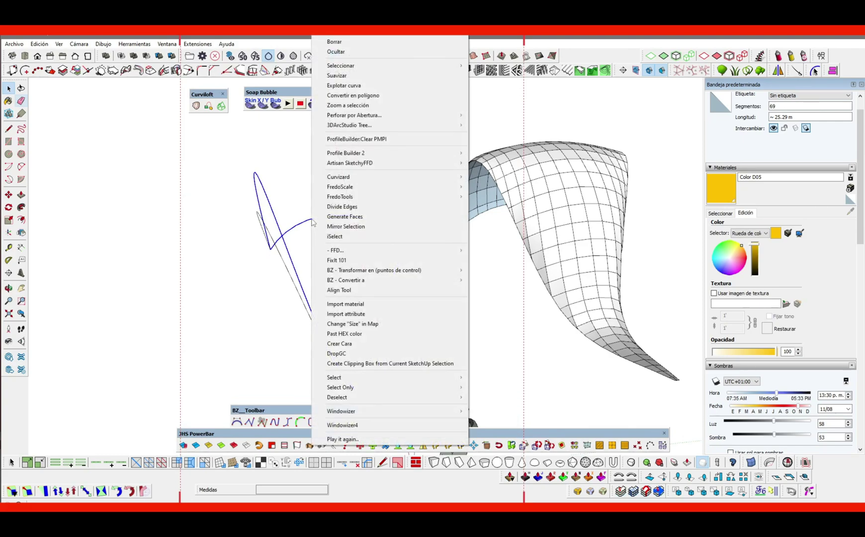
click(342, 86)
click(317, 219)
mouse_move(322, 221)
middle_down()
mouse_move(298, 223)
mouse_move(318, 207)
mouse_move(306, 236)
middle_up()
key(e)
click(300, 225)
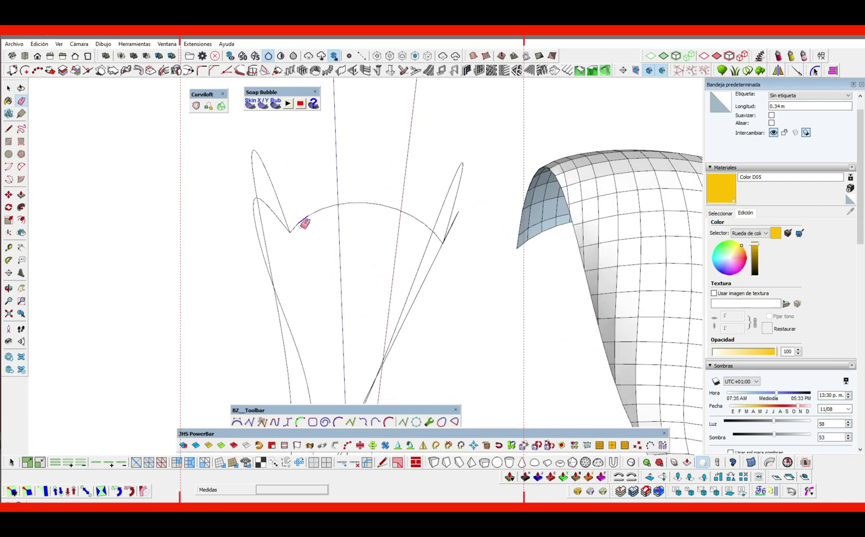
drag(334, 213, 320, 211)
mouse_move(421, 206)
middle_down()
mouse_move(450, 245)
mouse_move(418, 215)
middle_up()
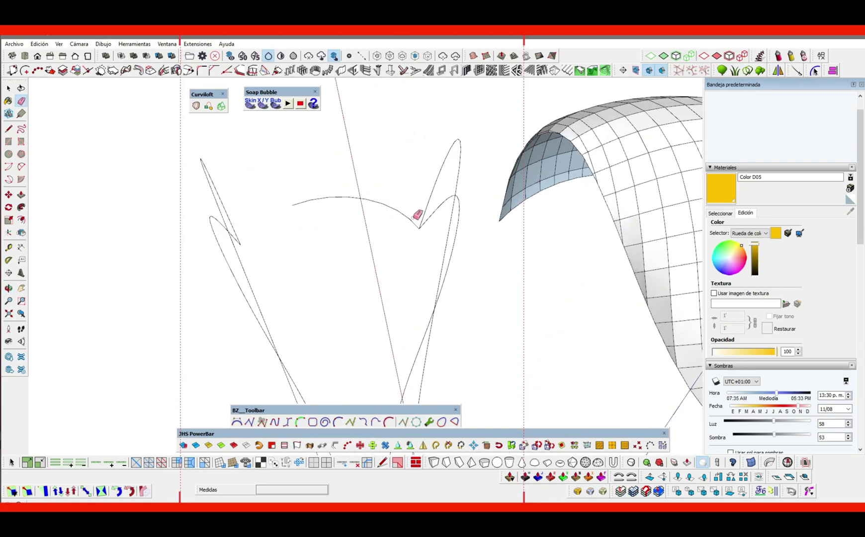
click(292, 224)
Remove the short edge joining the two sides of the frame at their pointed end
mouse_move(291, 224)
middle_down()
mouse_move(293, 263)
mouse_move(381, 226)
mouse_move(340, 228)
middle_up()
scroll(354, 305, up, 6)
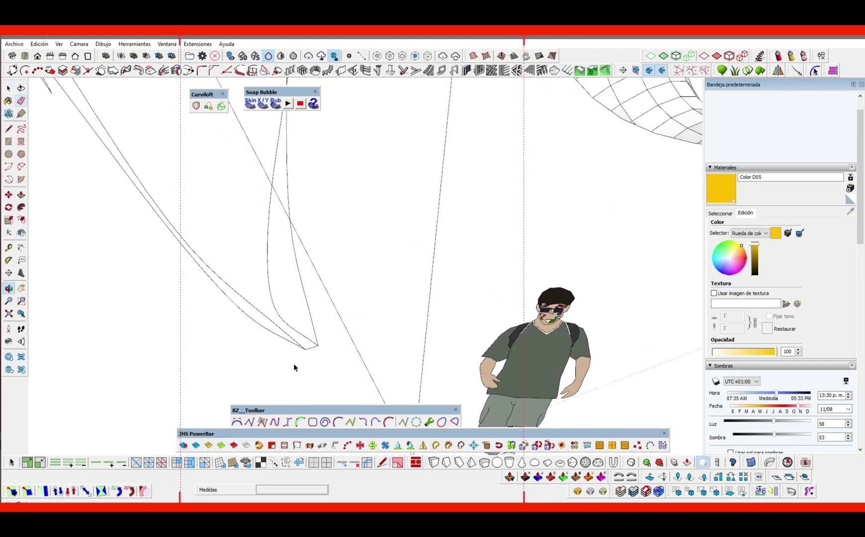
click(311, 349)
scroll(305, 343, down, 5)
middle_drag(396, 304, 313, 240)
scroll(312, 240, up, 3)
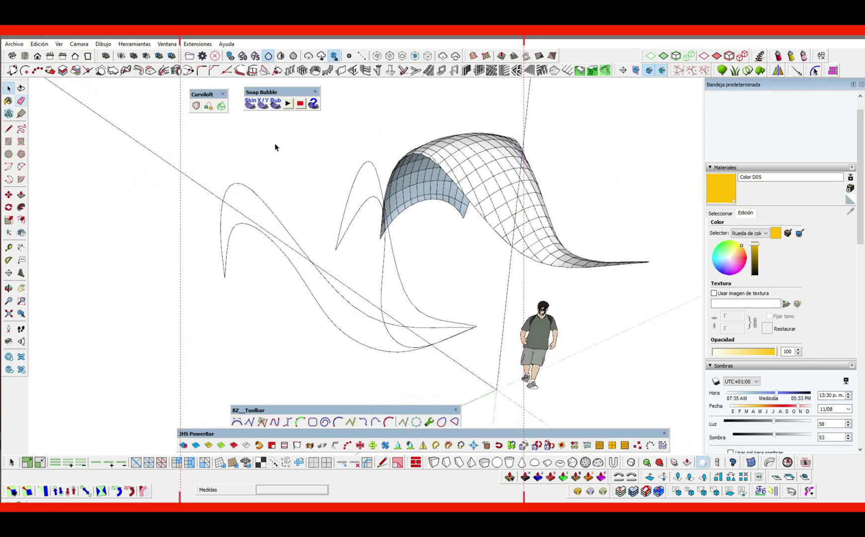
Explode the inner curve group and weld each side's outer and inner edges into a closed frame curve
drag(256, 250, 256, 248)
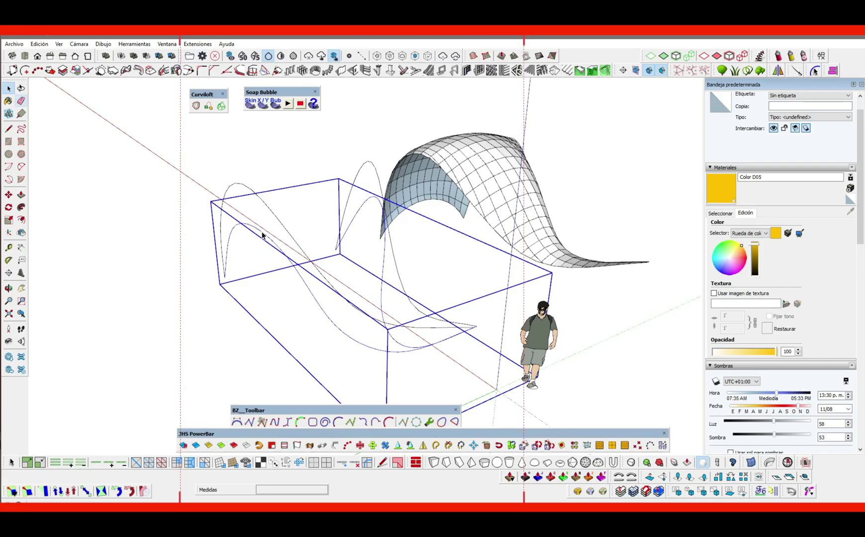
right_click(262, 235)
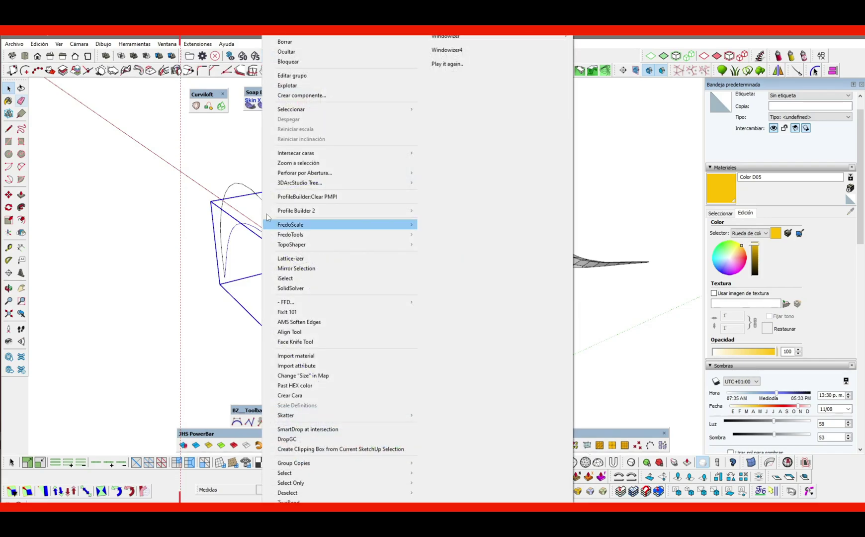
click(287, 86)
click(287, 233)
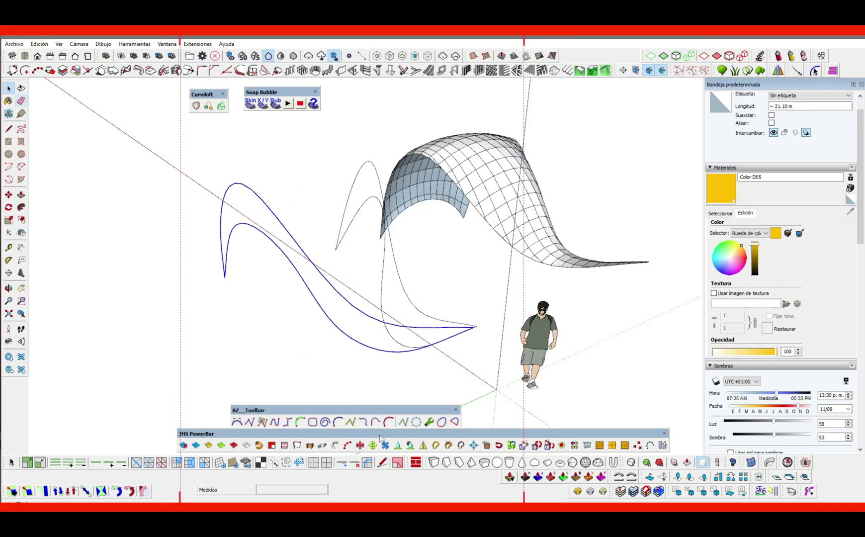
click(352, 189)
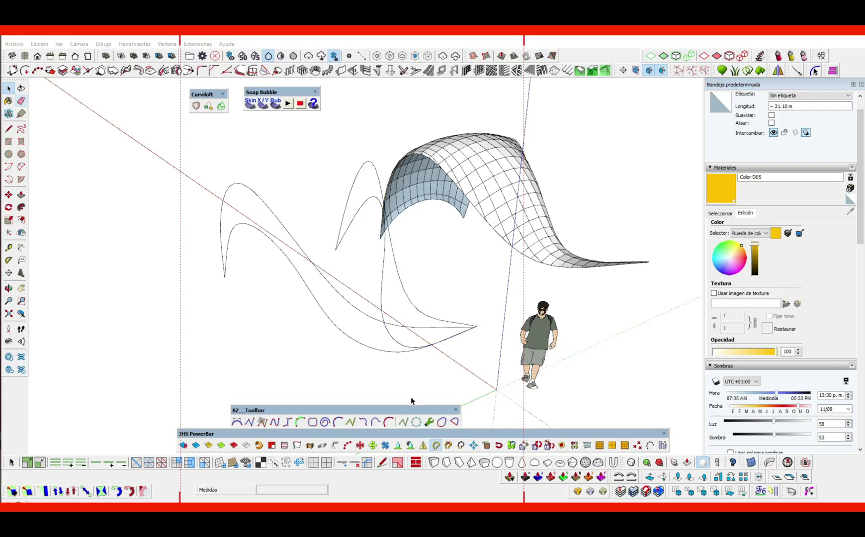
Generate a soap skin with 20 divisions across the closed side frame farther from the copied canopy
click(296, 244)
click(252, 101)
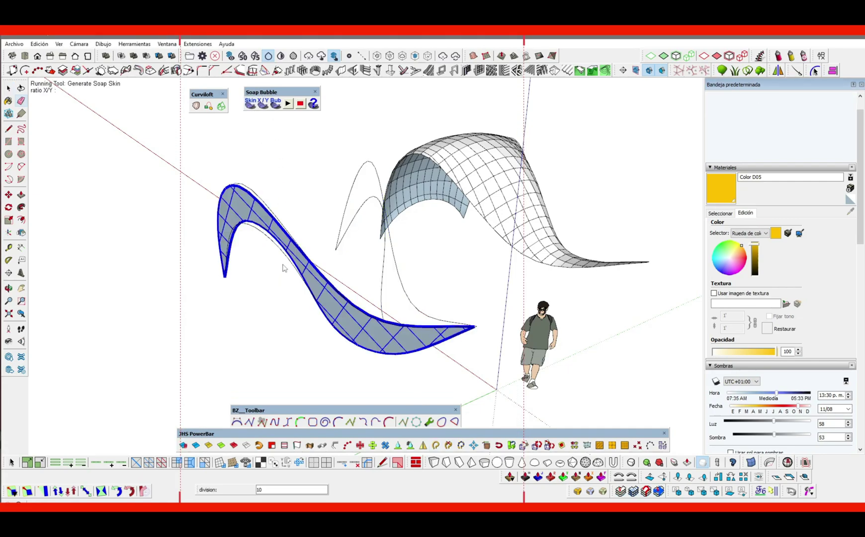
text(20)
key(Return)
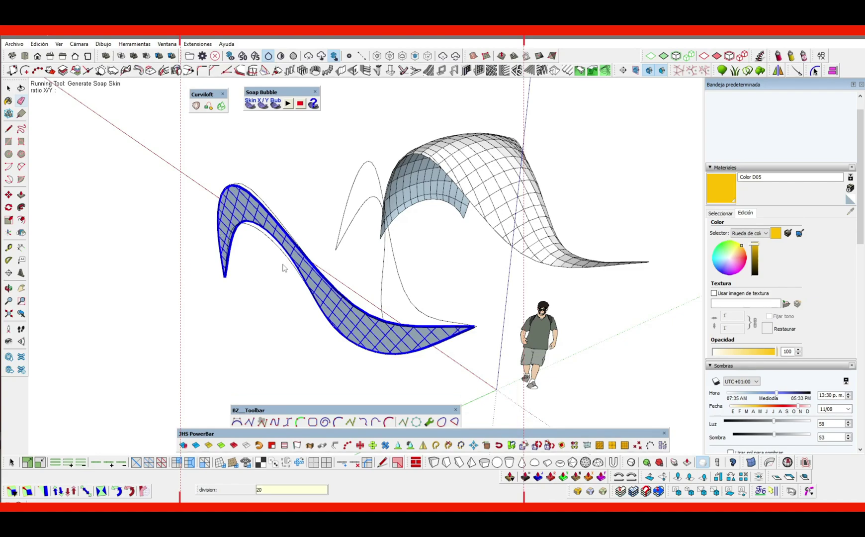
key(Return)
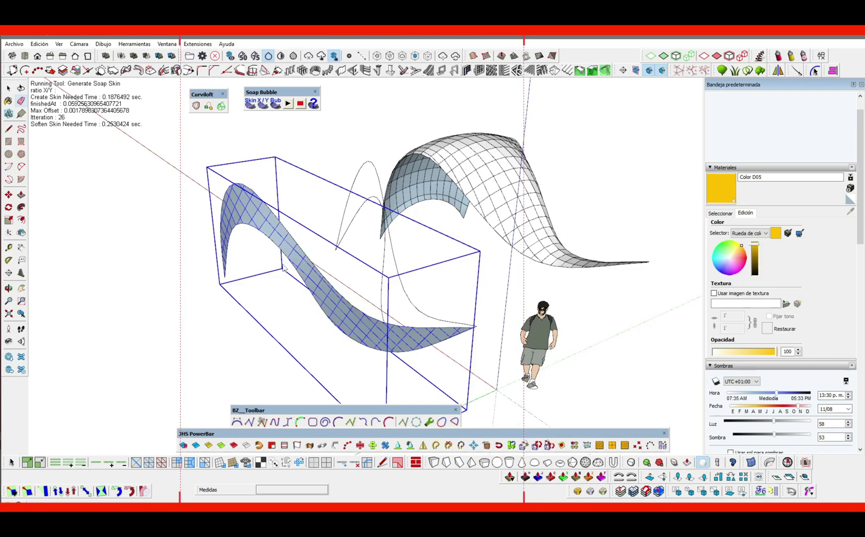
scroll(285, 265, up, 2)
middle_drag(284, 265, 247, 203)
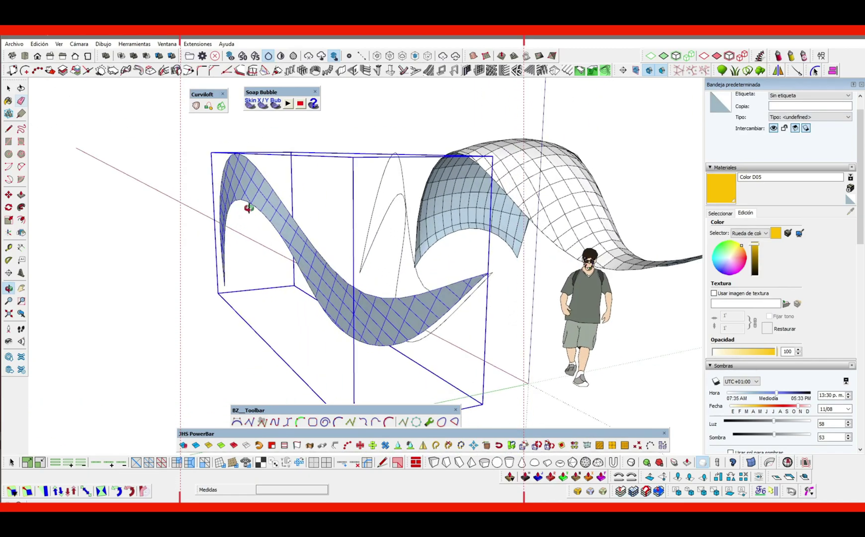
Try inflating the soap skin on the farther side frame with a bubble pressure of 20, followed by 50
scroll(266, 230, up, 1)
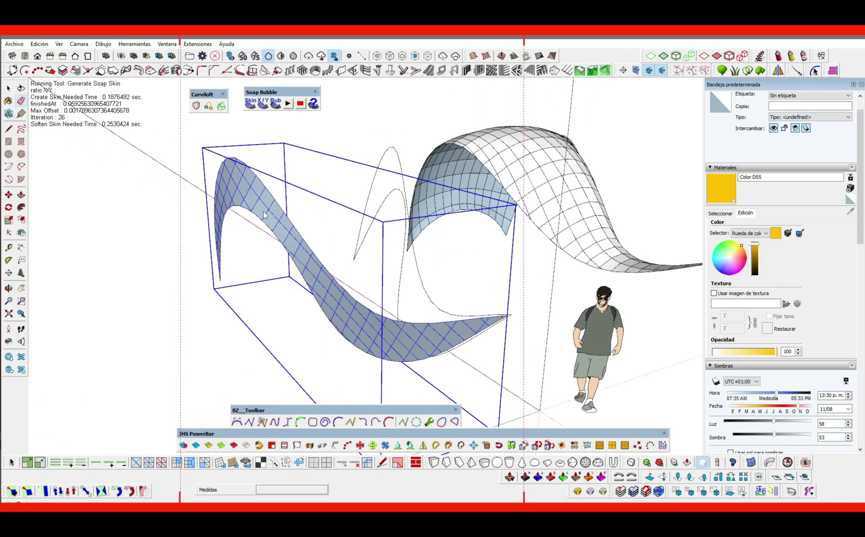
click(276, 104)
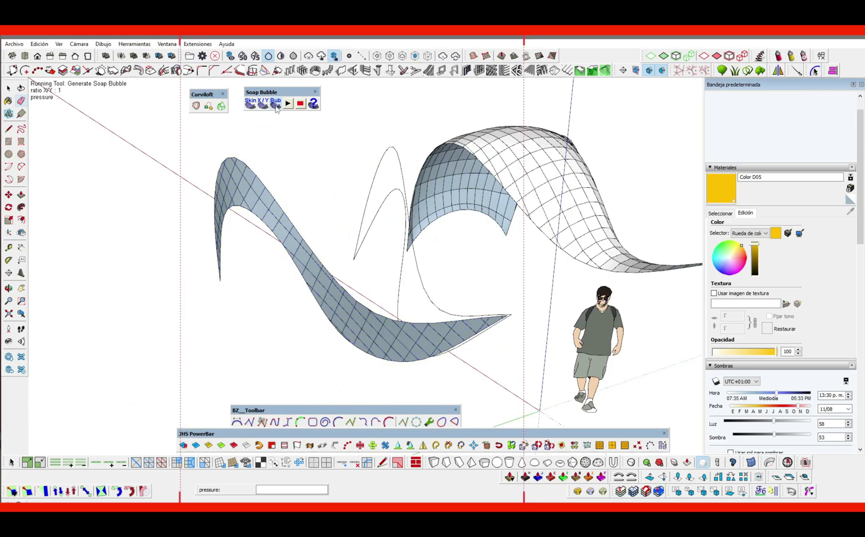
text(20)
key(Return)
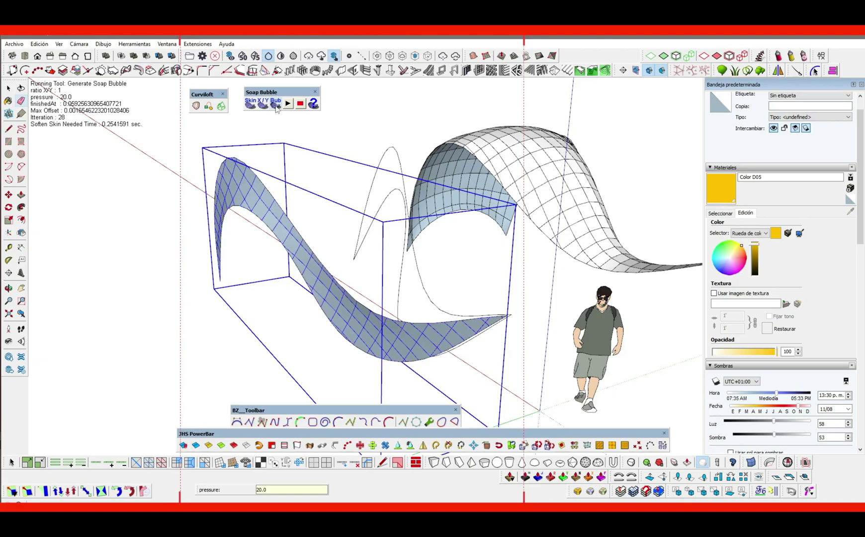
middle_drag(280, 250, 234, 191)
scroll(233, 192, up, 4)
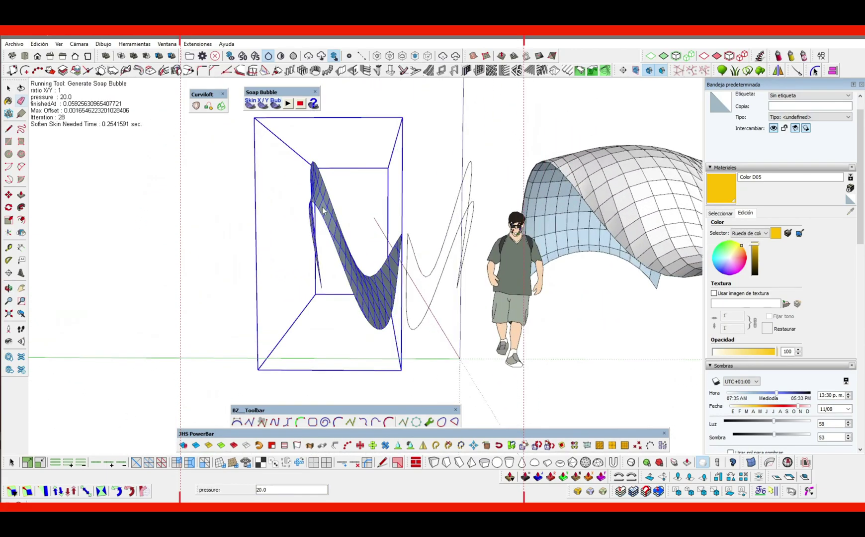
middle_drag(310, 215, 318, 242)
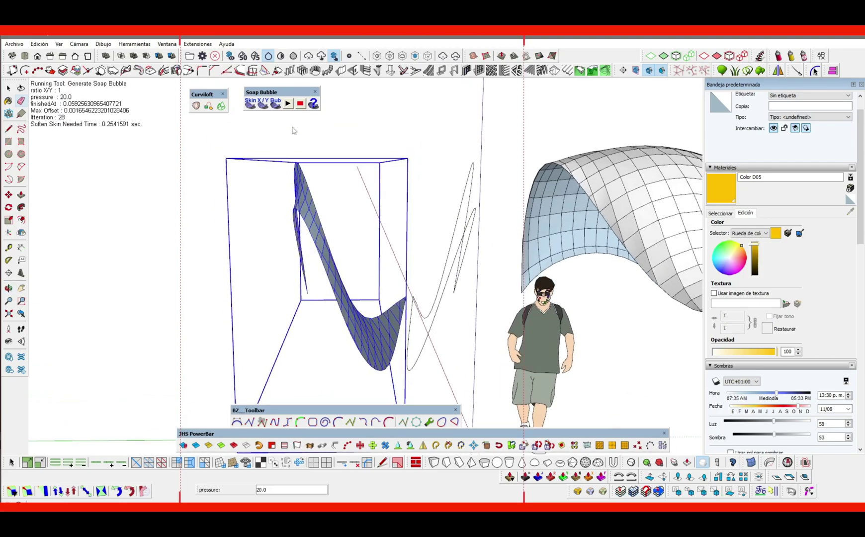
key(Return)
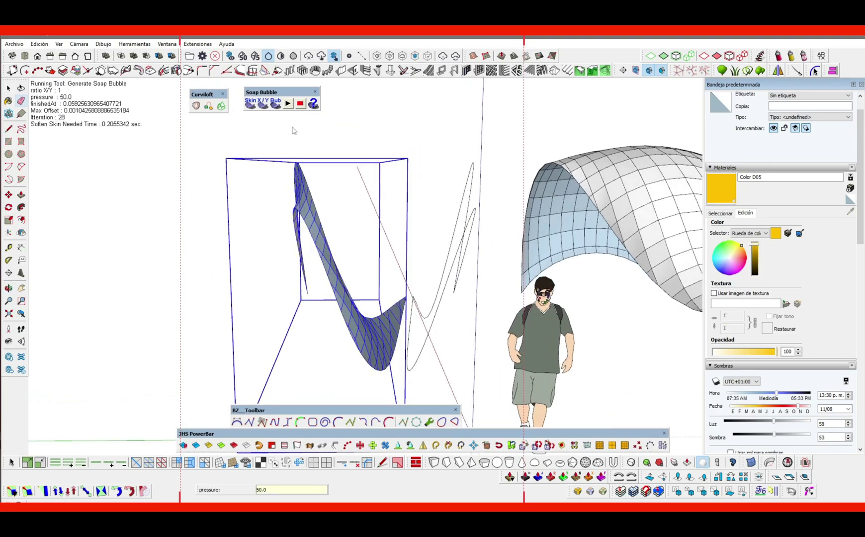
Set the bubble pressure of the farther side skin to -90
middle_drag(293, 130, 482, 190)
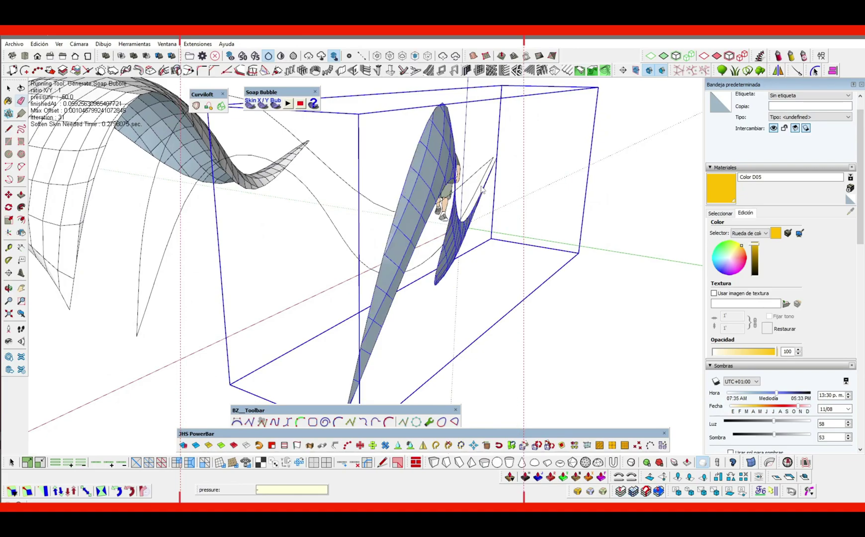
key(Return)
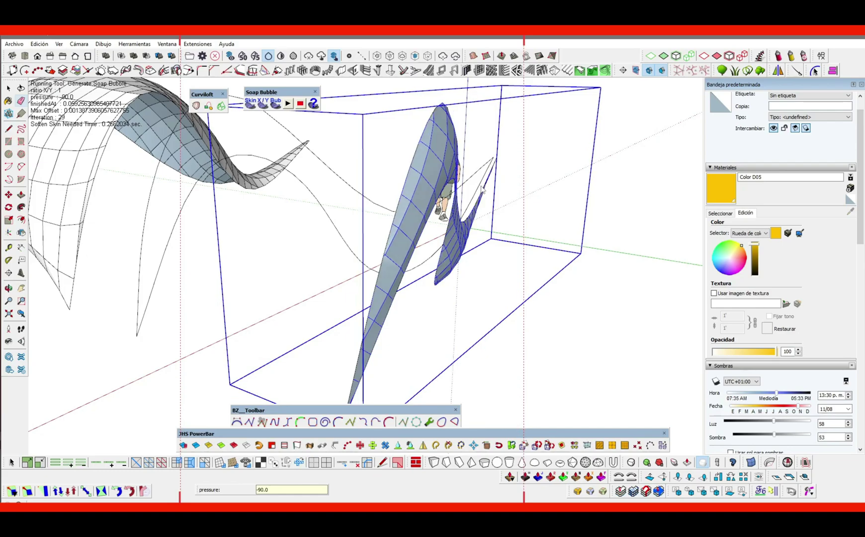
middle_drag(482, 189, 328, 208)
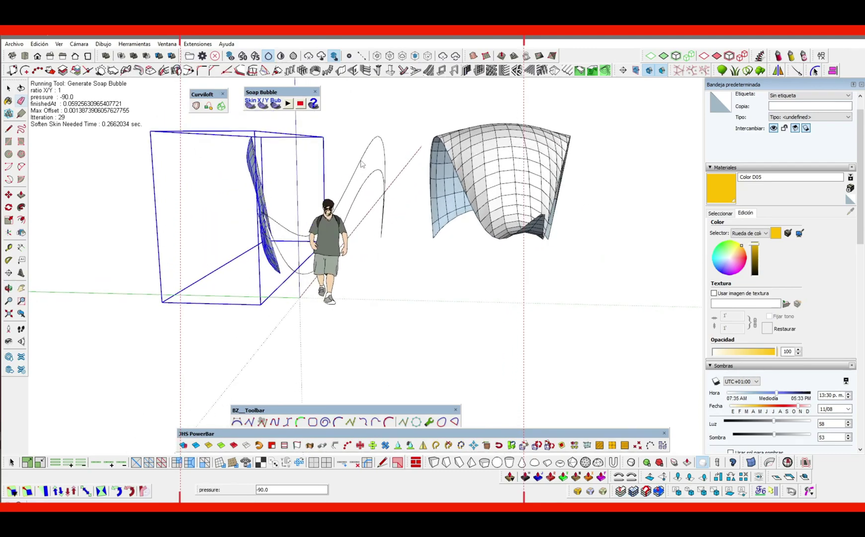
Generate a soap skin with 30 divisions across the closed side frame nearer the copied canopy
key(space)
click(348, 172)
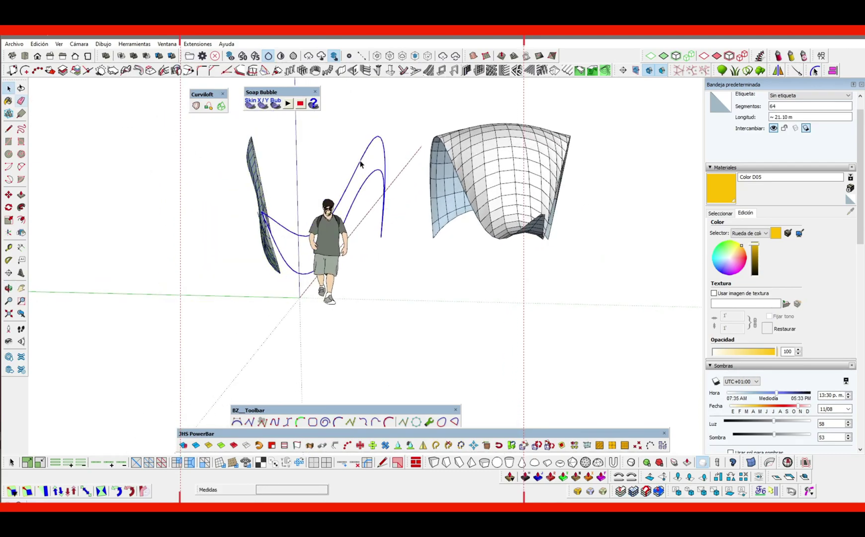
scroll(338, 205, up, 2)
middle_drag(337, 205, 361, 195)
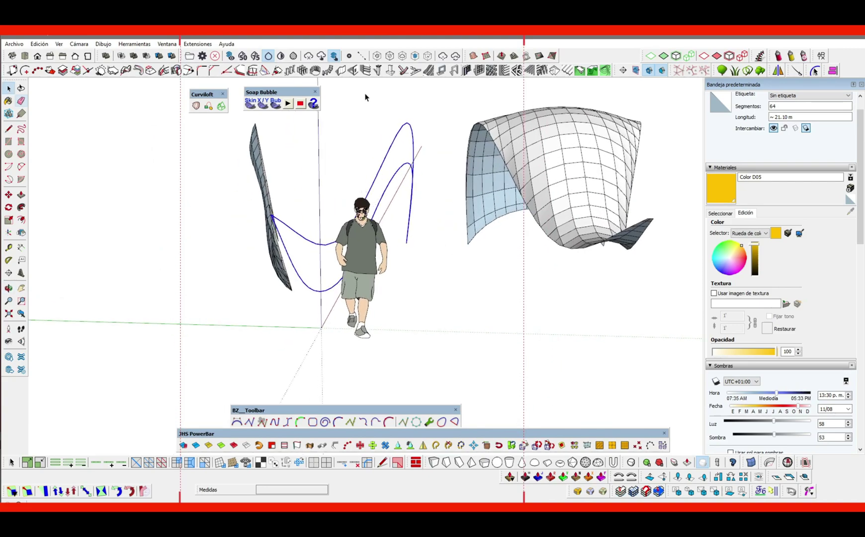
click(249, 105)
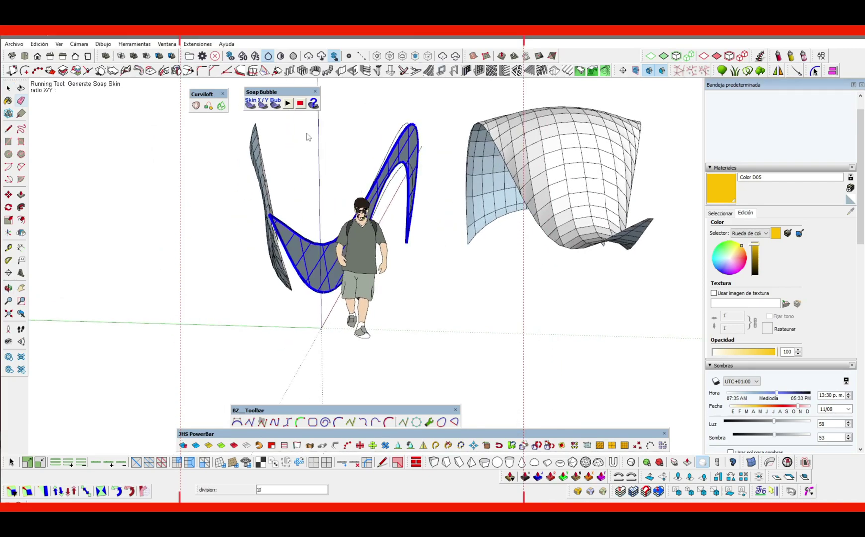
text(30)
key(Return)
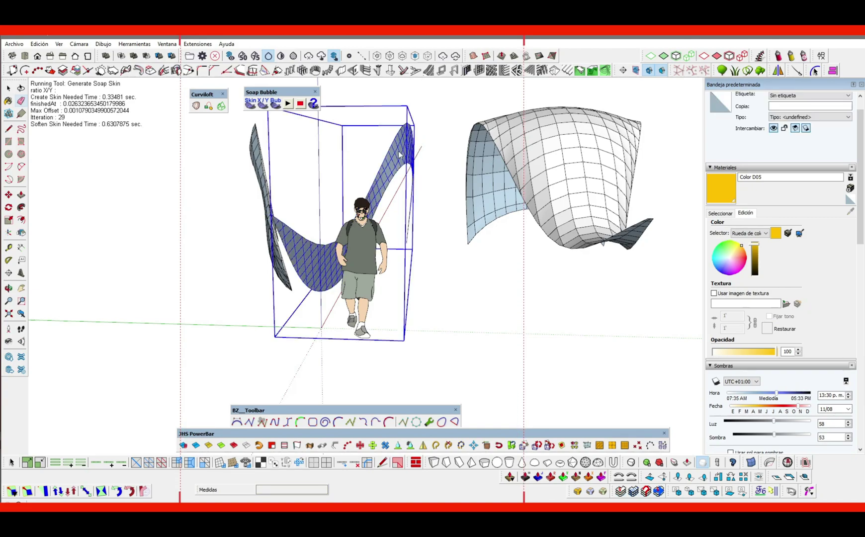
Apply a bubble pressure of -90 to the side skin nearer the copied canopy
click(276, 104)
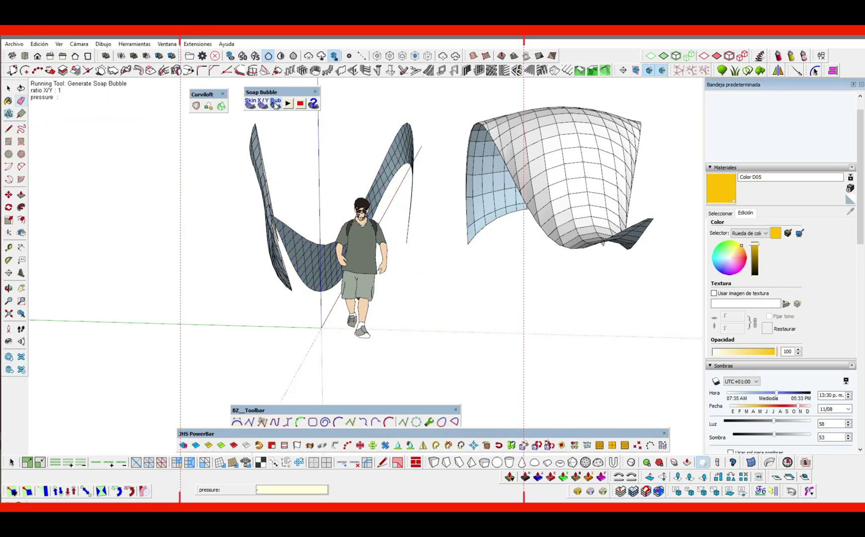
key(Return)
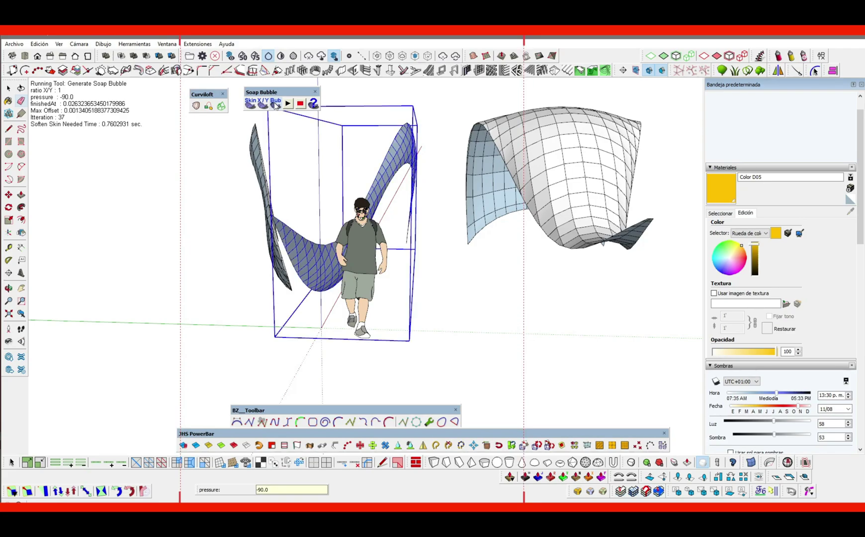
scroll(313, 179, down, 2)
middle_drag(313, 179, 310, 223)
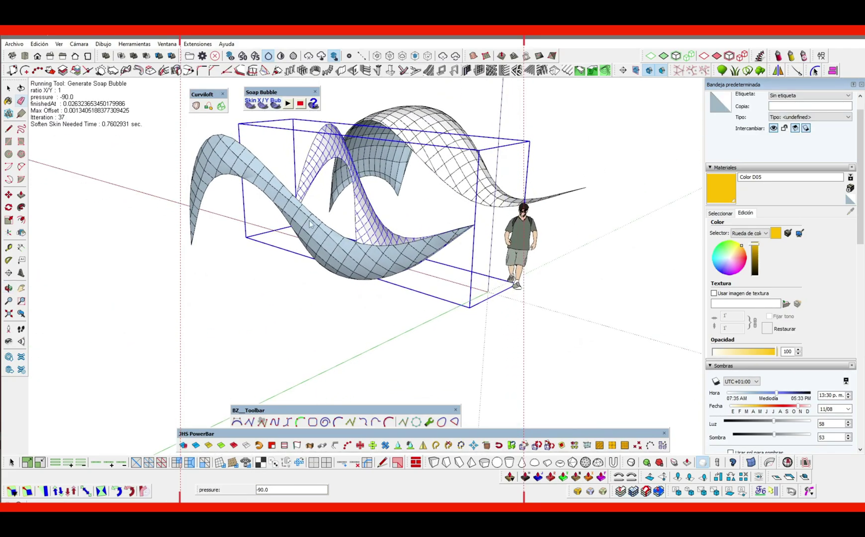
Delete the side skin farther from the copied canopy together with its leftover frame curve
key(space)
click(287, 164)
mouse_move(321, 213)
middle_down()
mouse_move(297, 211)
mouse_move(292, 221)
mouse_move(324, 216)
middle_up()
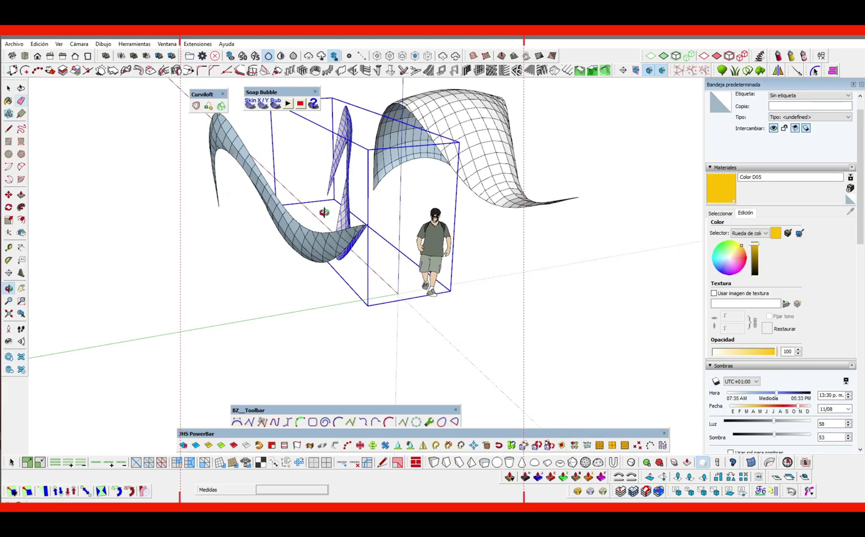
click(384, 277)
key(space)
click(303, 228)
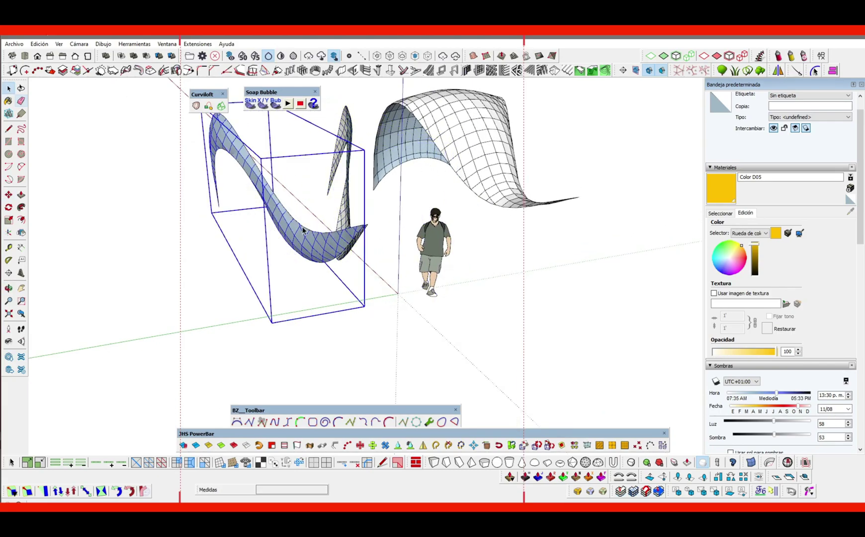
key(Delete)
middle_drag(303, 229, 312, 179)
click(250, 231)
middle_drag(250, 230, 268, 251)
key(Delete)
Move the canopy roof skin 5 m along the green axis, back onto the remaining side skin, leaving its frame curve behind
click(333, 255)
click(429, 217)
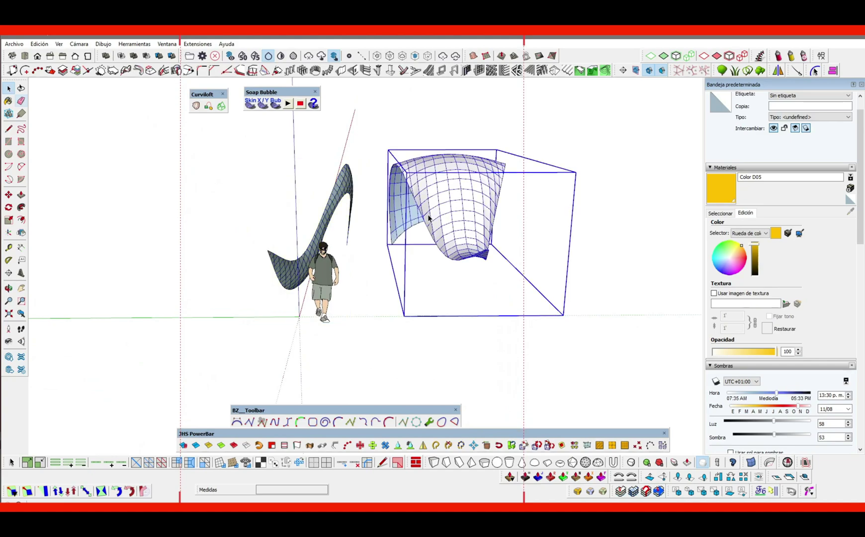
middle_drag(432, 213, 454, 227)
key(m)
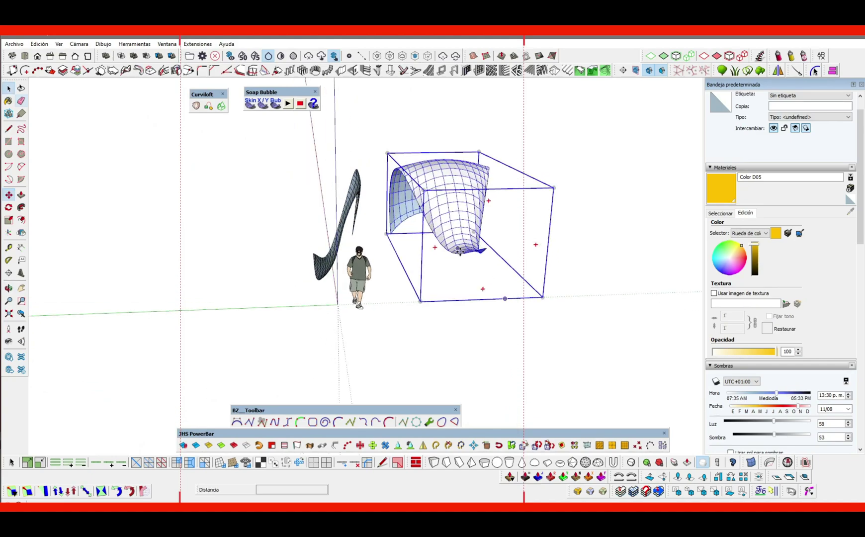
click(490, 253)
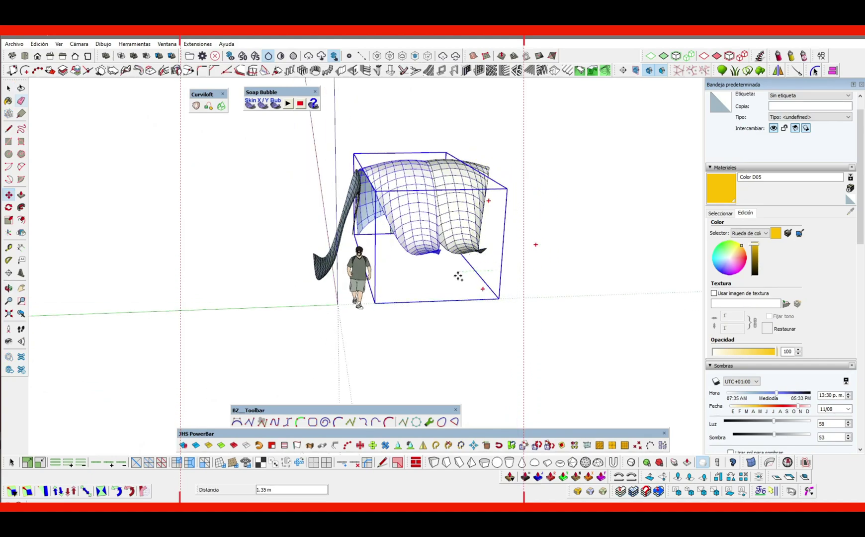
click(458, 276)
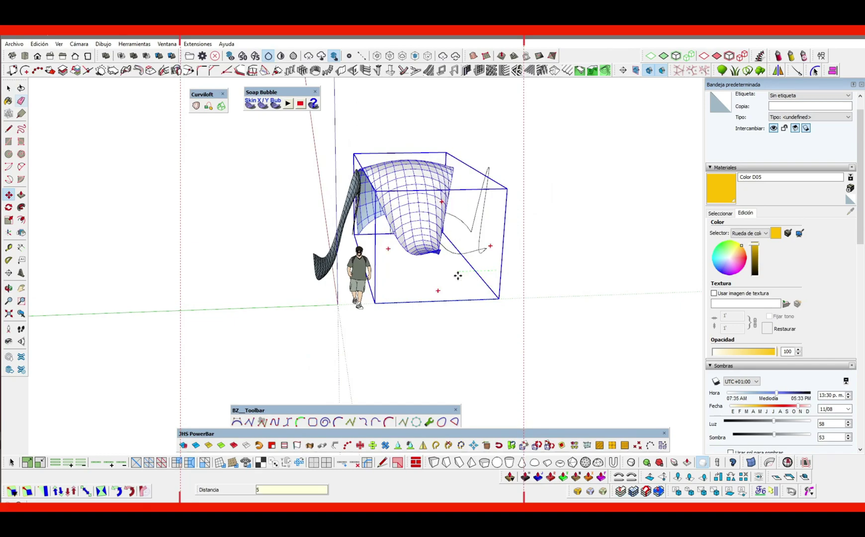
text(5)
key(Return)
key(space)
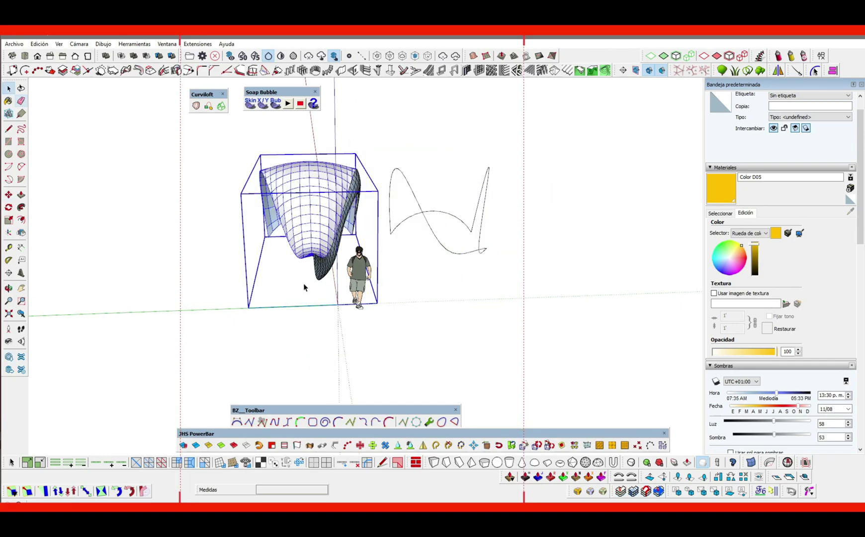
Copy the side skin along the green axis to the roof's opposite side and flip it to mirror the original
scroll(323, 273, up, 5)
key(m)
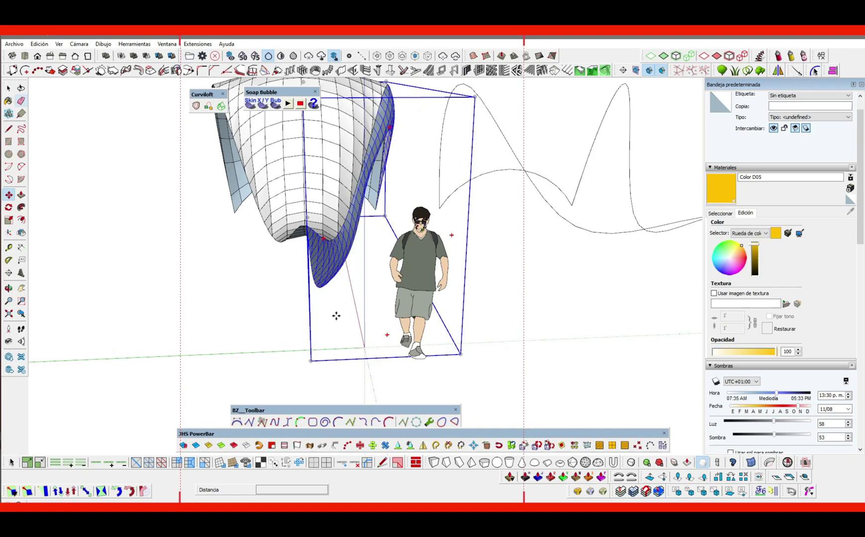
click(336, 313)
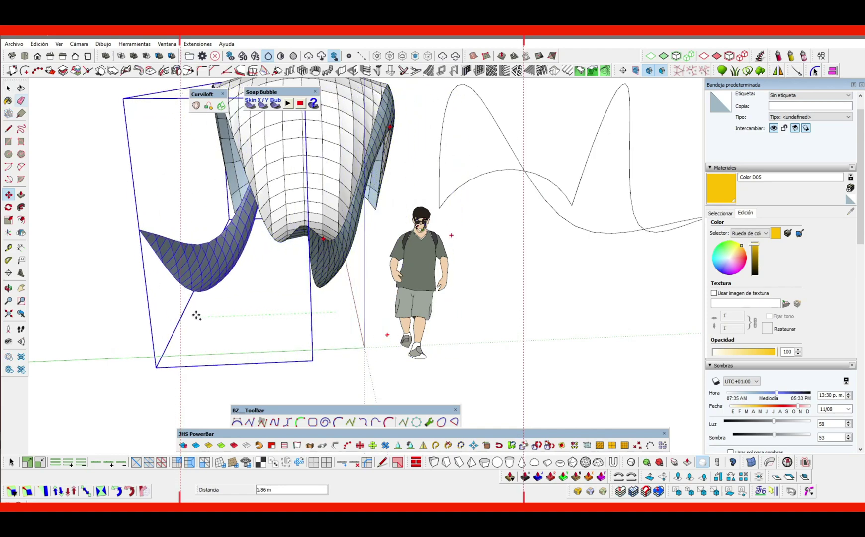
click(195, 316)
key(f)
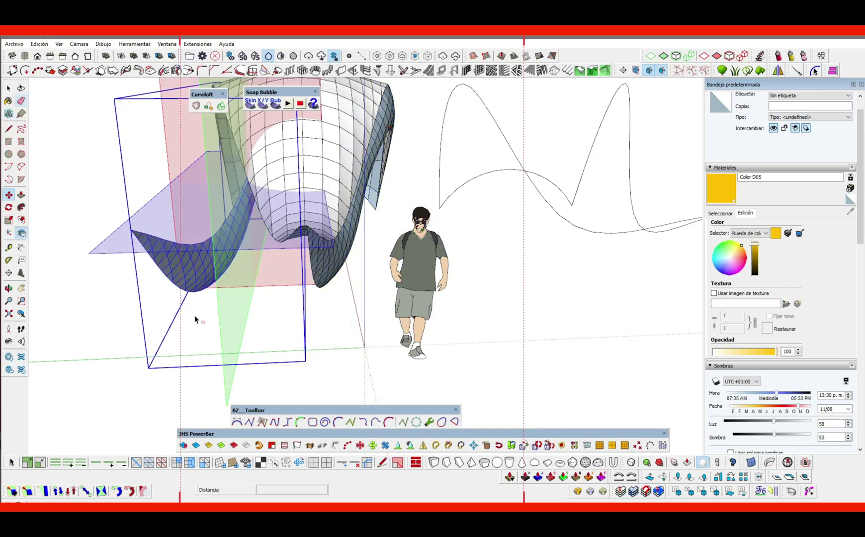
click(227, 316)
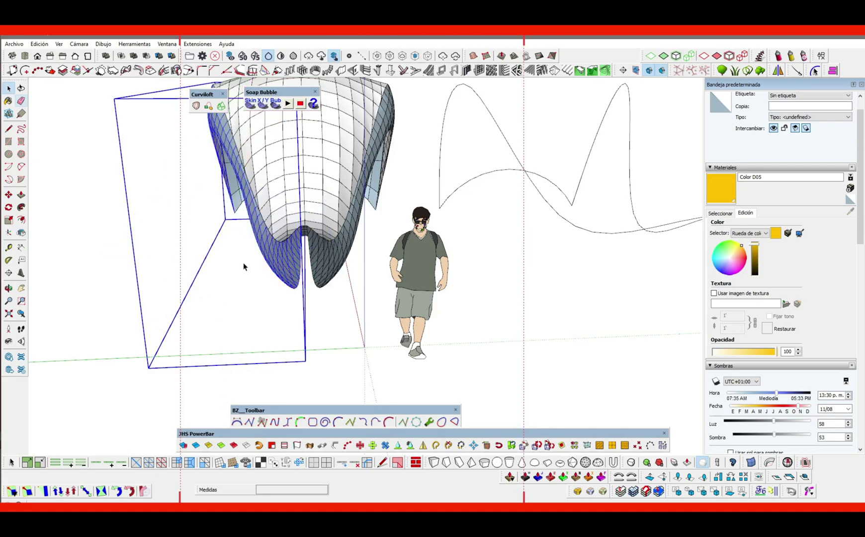
Reverse the faces inside both side skin groups and close the group being edited
scroll(288, 229, down, 2)
middle_drag(288, 229, 325, 262)
right_click(326, 262)
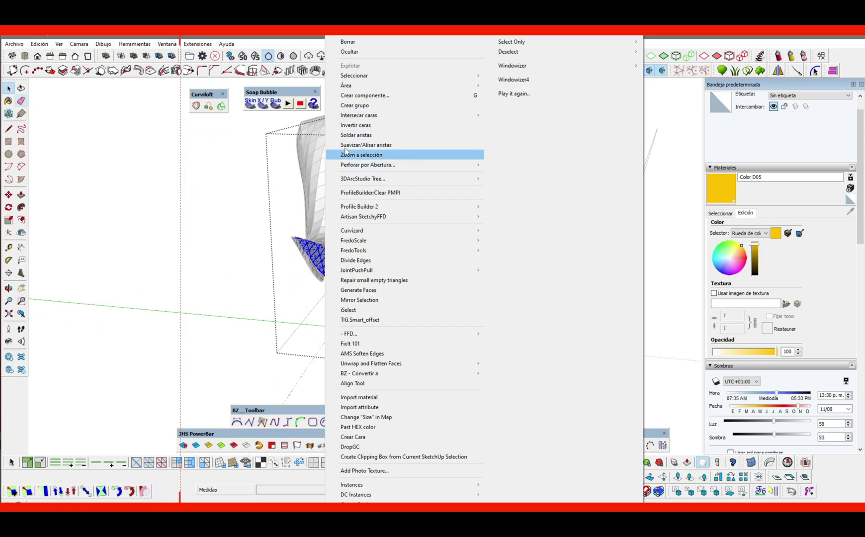
click(355, 125)
middle_drag(280, 238, 340, 259)
right_click(341, 259)
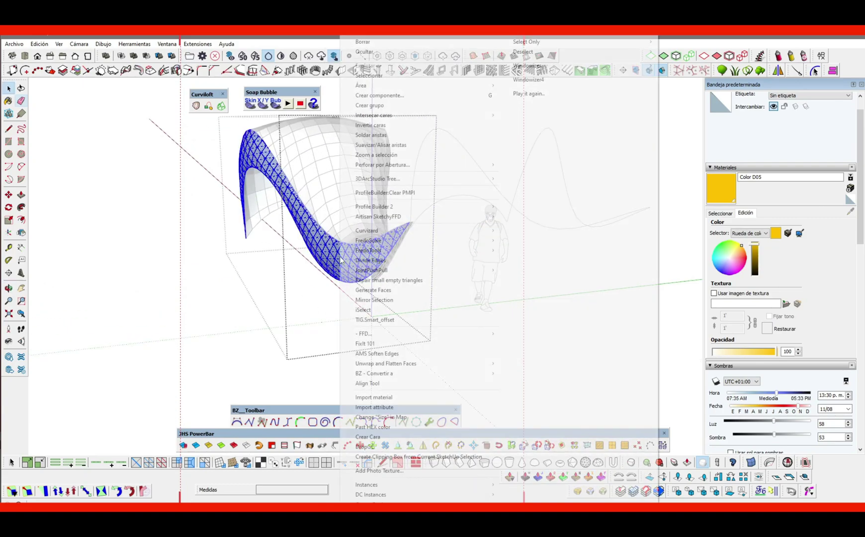
click(370, 125)
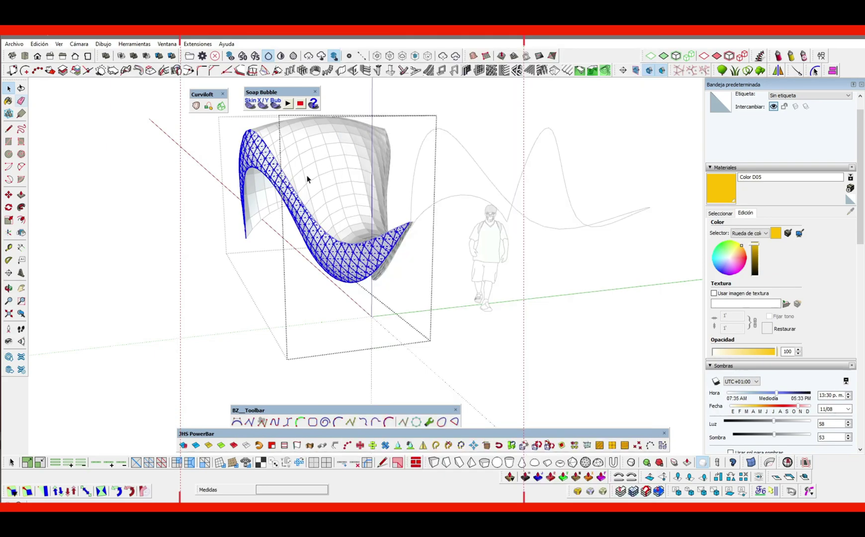
click(266, 273)
Move the side skin's frame curve along the green axis until it stands clear of the canopy
middle_drag(266, 273, 315, 240)
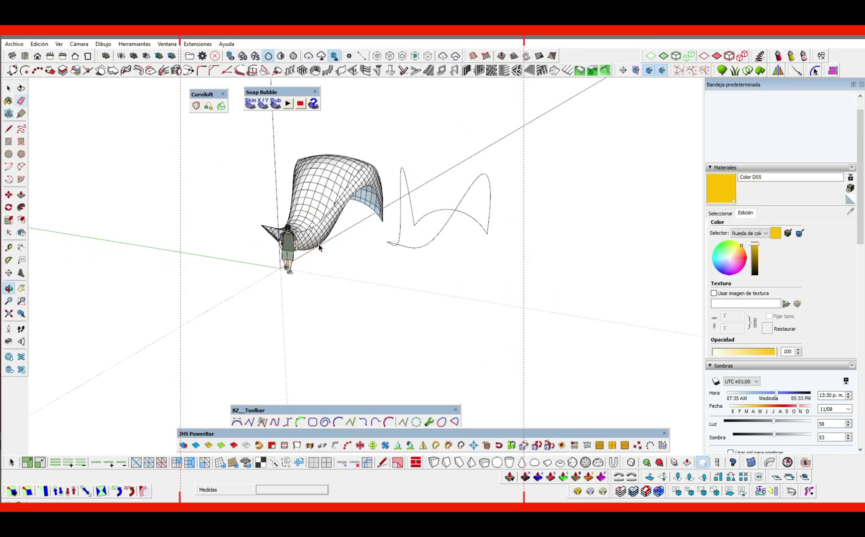
scroll(318, 243, up, 2)
click(319, 244)
scroll(318, 242, up, 4)
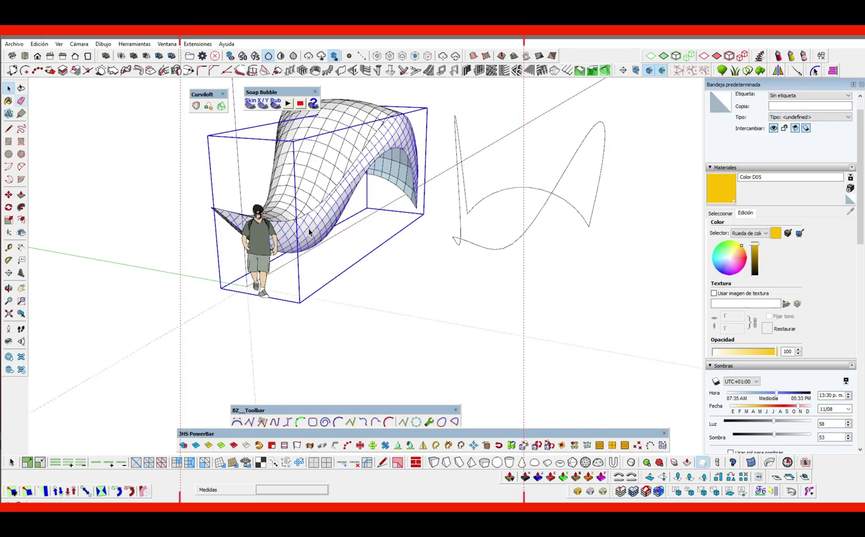
click(303, 214)
middle_drag(303, 215, 319, 246)
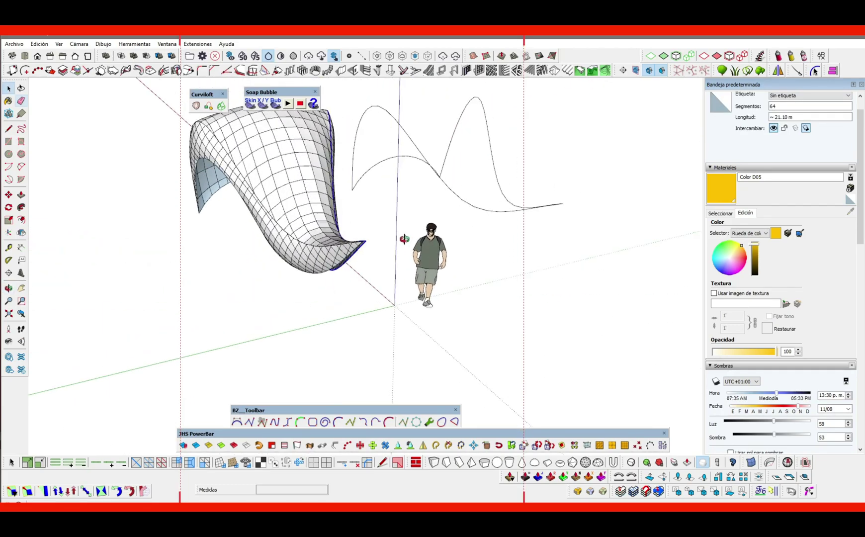
scroll(318, 246, up, 5)
click(320, 248)
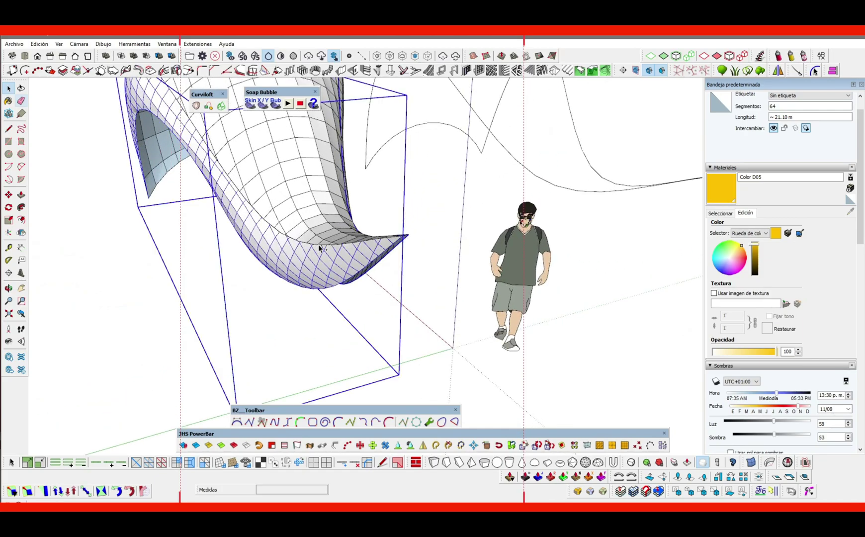
shift+click(323, 251)
scroll(329, 254, down, 3)
middle_drag(330, 255, 149, 239)
middle_drag(328, 207, 356, 209)
key(m)
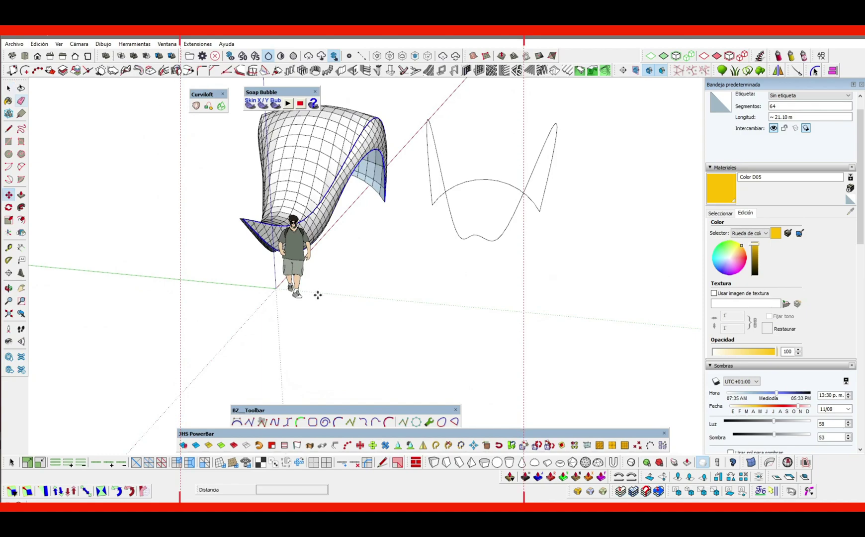
click(338, 295)
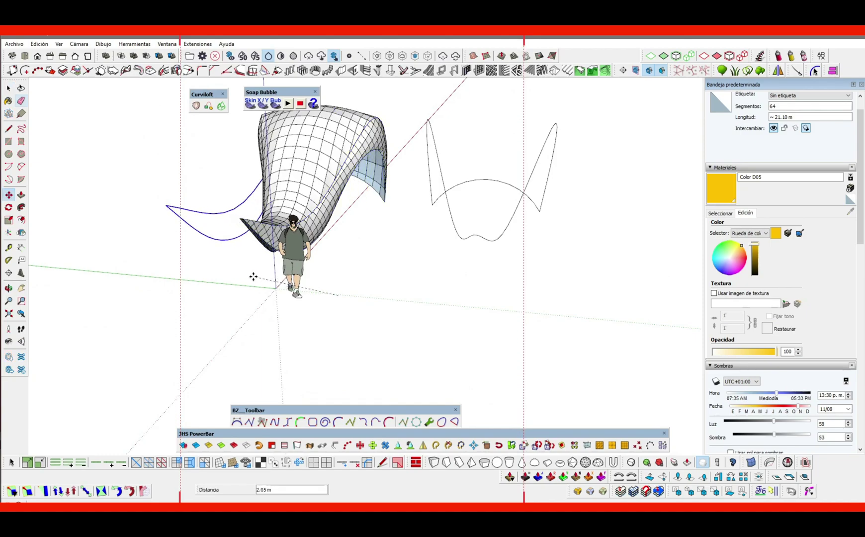
click(148, 280)
scroll(257, 289, down, 2)
middle_drag(257, 290, 273, 274)
key(space)
Turn the separate roof frame curve into a grouped tube following the curve, with diameter 0.10 m and precision 10
scroll(408, 174, up, 3)
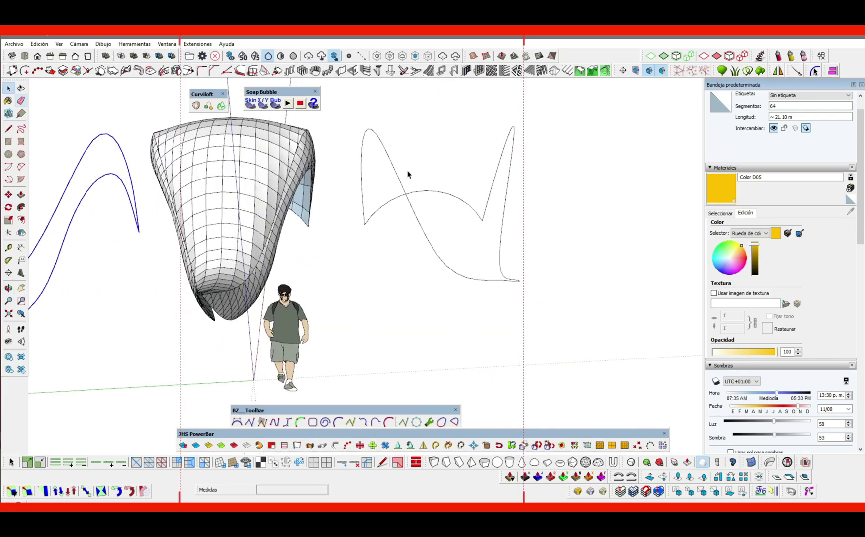
click(399, 179)
middle_drag(398, 181, 359, 228)
scroll(323, 219, up, 1)
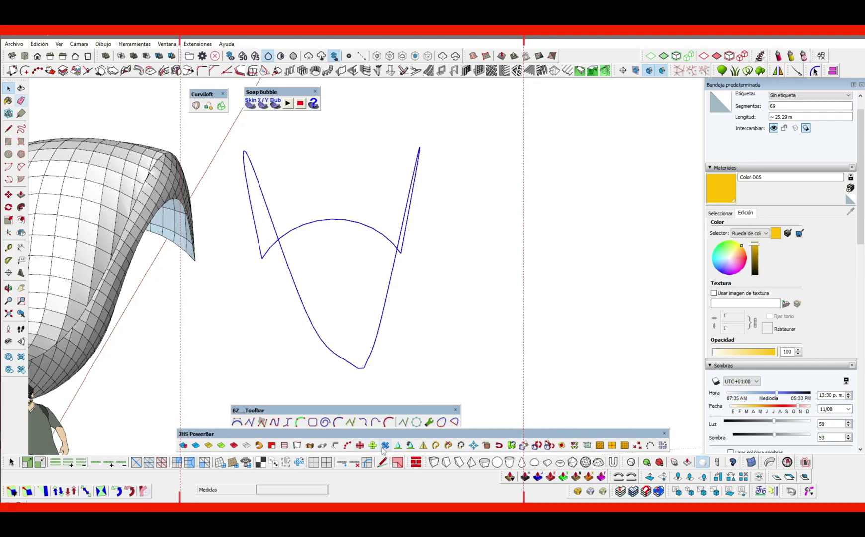
click(336, 445)
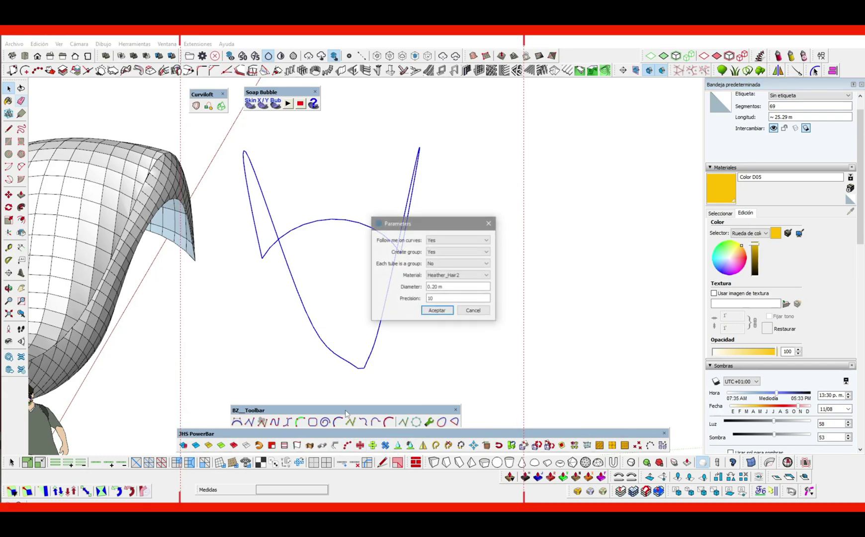
click(434, 297)
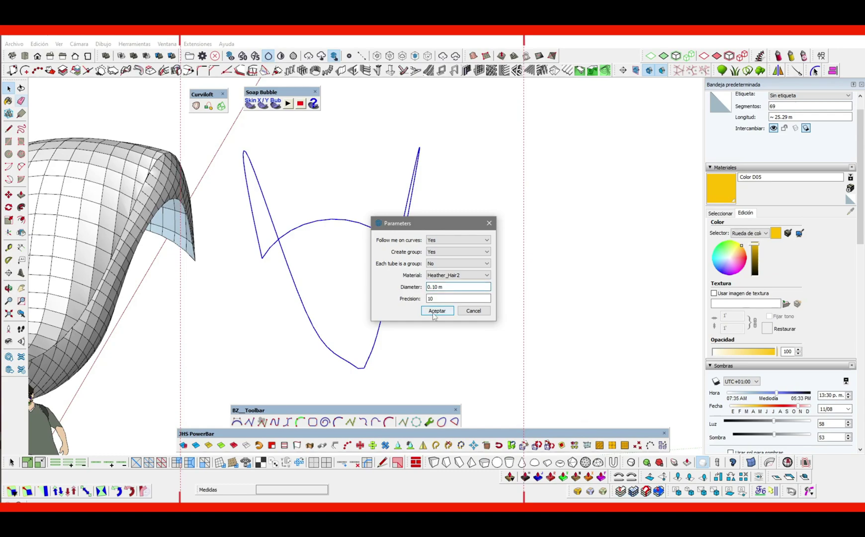
click(433, 311)
mouse_move(432, 313)
middle_down()
mouse_move(392, 312)
mouse_move(378, 329)
mouse_move(430, 302)
middle_up()
click(432, 308)
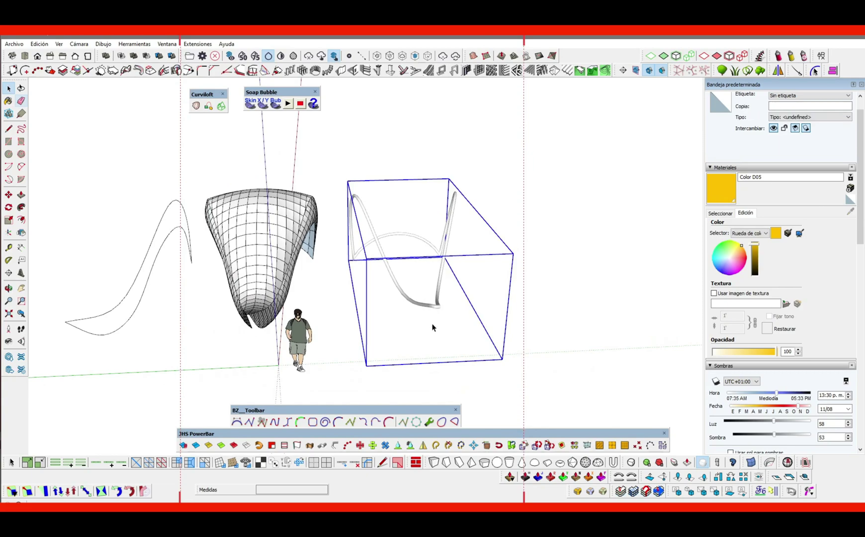
Move the roof tube 5 m along the green axis onto the canopy and delete the leftover roof frame curve
key(m)
click(433, 321)
text(5)
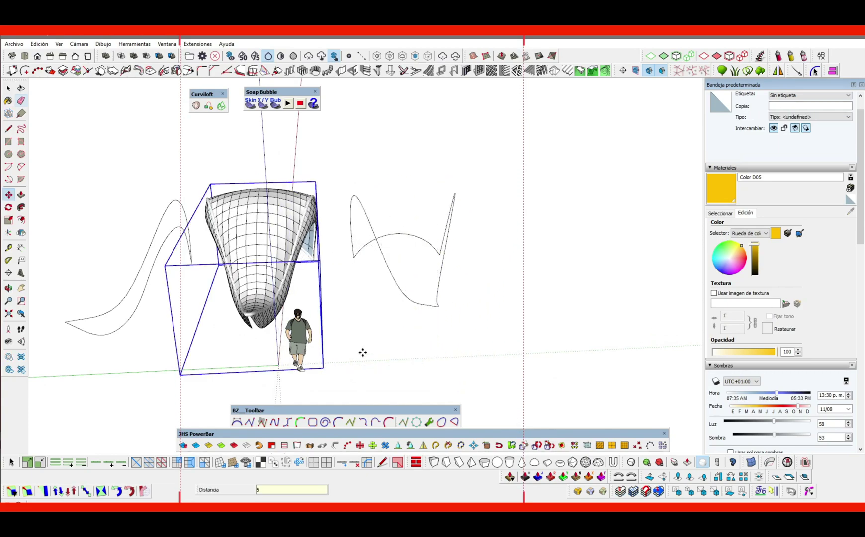
key(Return)
key(space)
middle_drag(363, 280, 282, 230)
scroll(298, 233, up, 4)
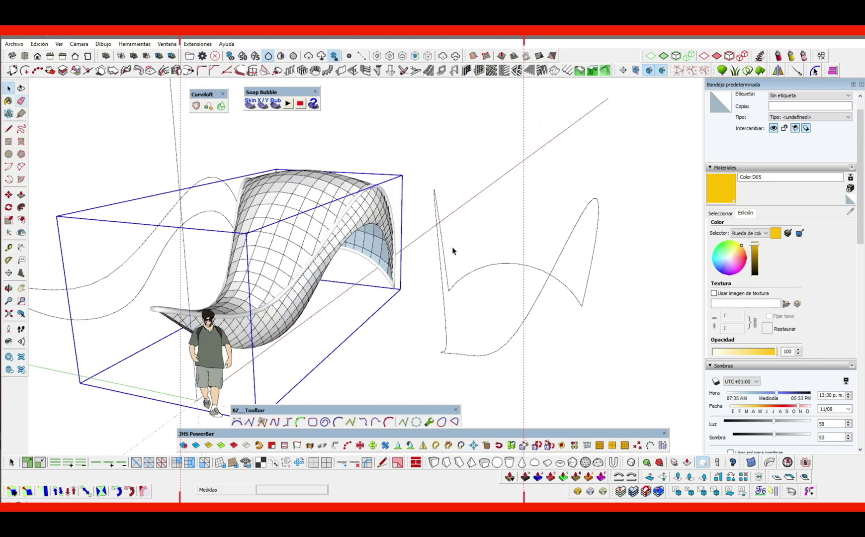
click(438, 280)
key(Delete)
Turn the separate side frame curve into a grouped tube following the curve, with precision 10
middle_drag(297, 278, 319, 295)
key(space)
click(234, 276)
scroll(237, 275, up, 1)
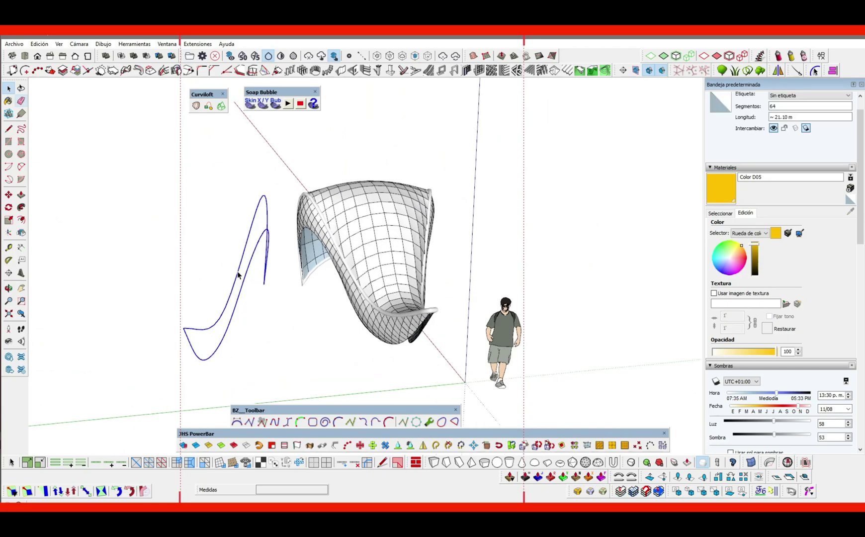
click(333, 447)
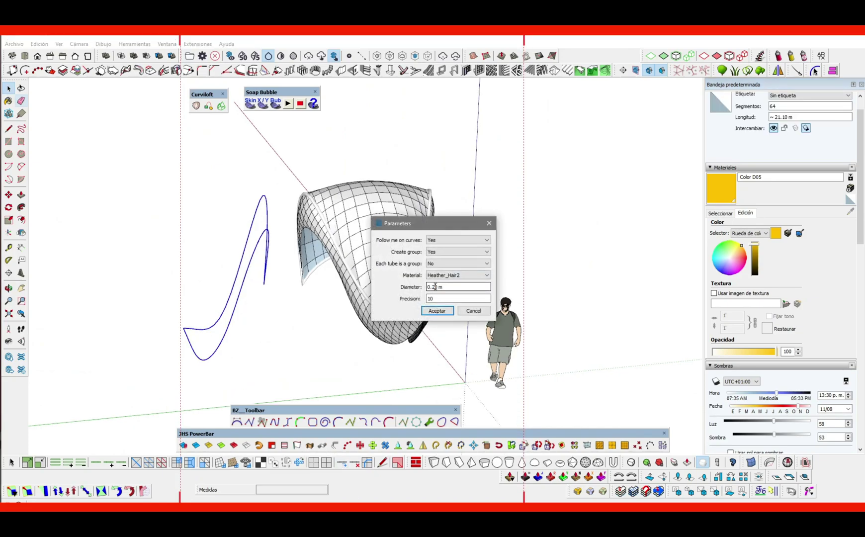
click(437, 310)
middle_drag(348, 278, 213, 262)
click(218, 289)
Try to copy the side tube 5 m along the green axis to the canopy's farther side
key(m)
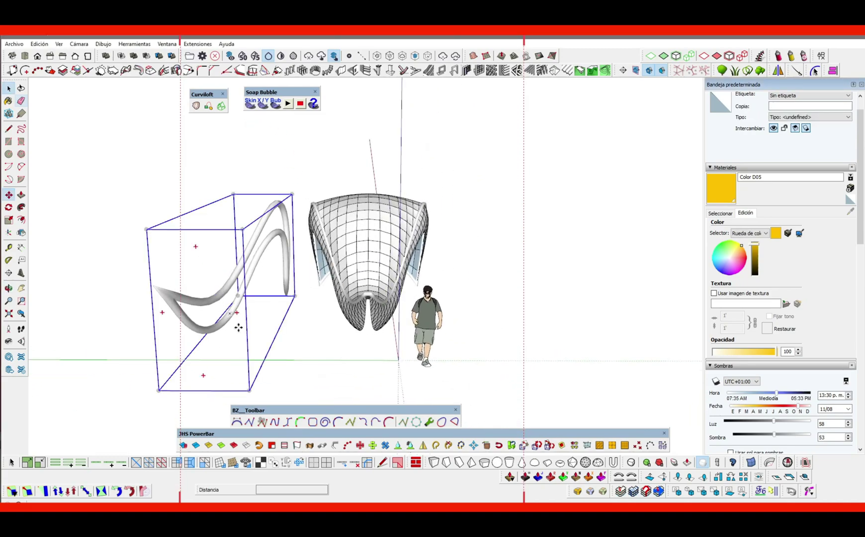
click(234, 349)
key(ctrl)
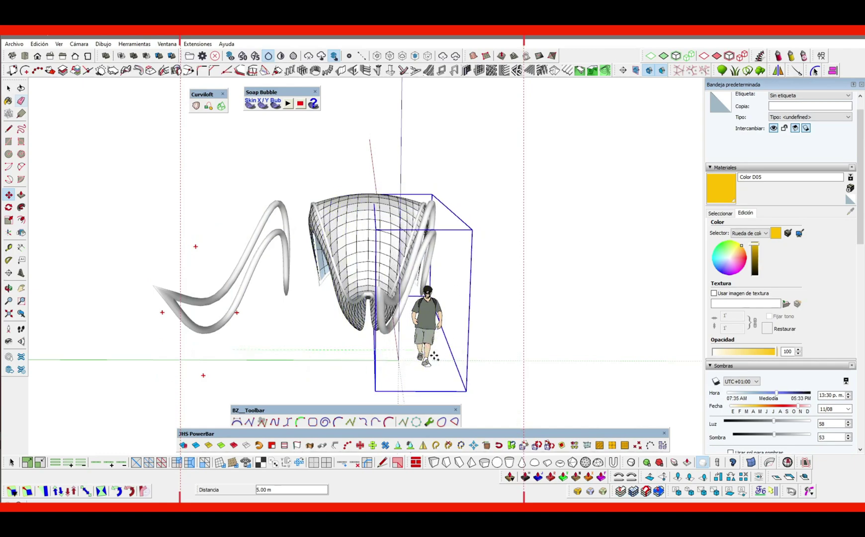
text(5)
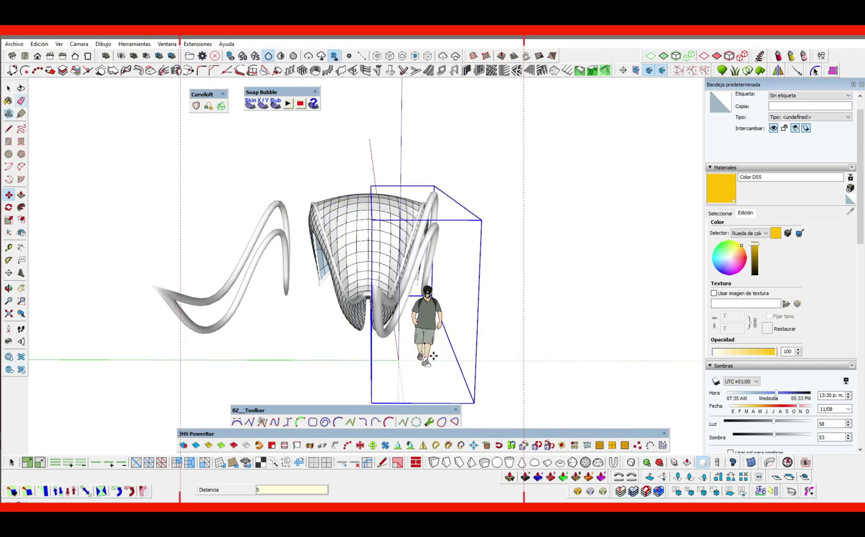
key(ctrl+z)
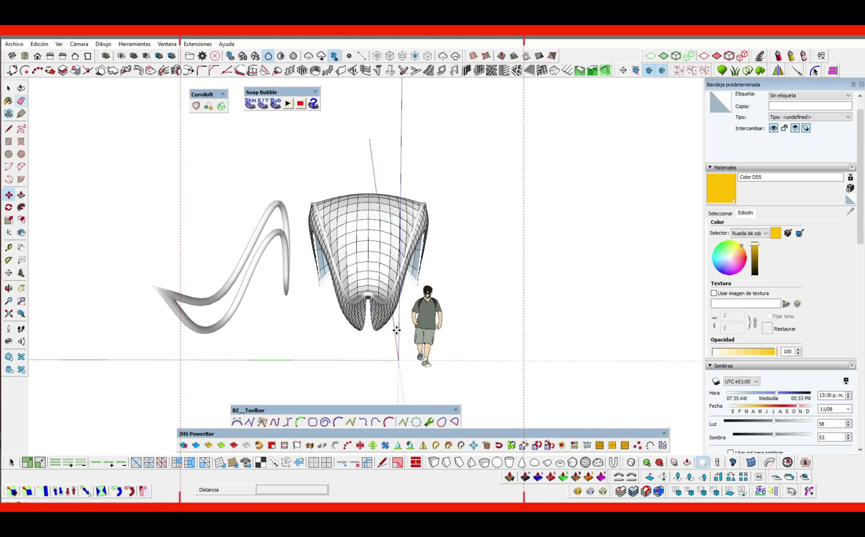
Copy the side tube 5 m along the green axis and nudge the copy about 0.35 m onto the farther side skin's edge
ctrl+click(222, 354)
text(5)
key(Return)
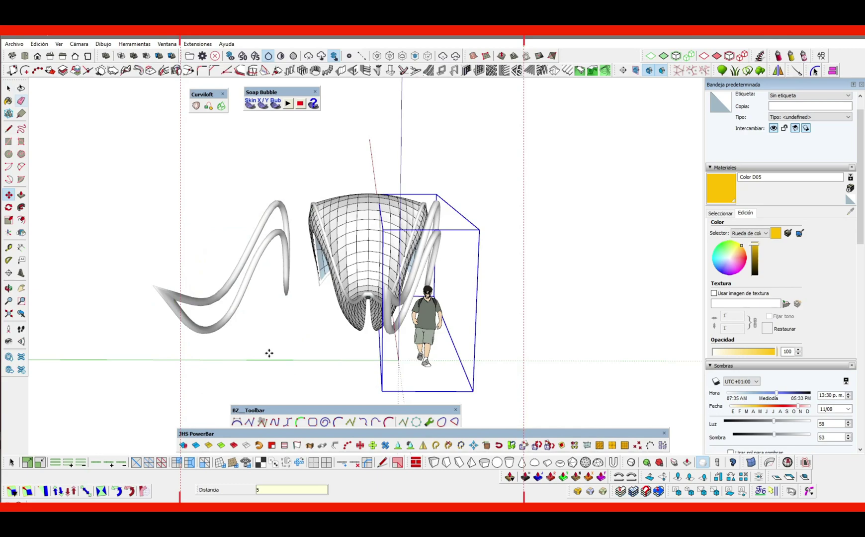
click(337, 379)
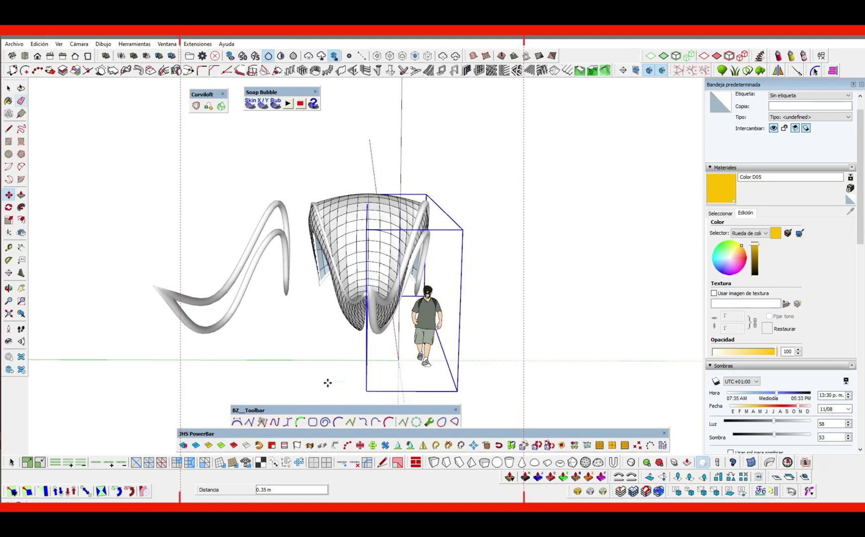
key(space)
Flip the original side tube along the green axis and move it about 2.78 m along that axis onto the nearer side skin
click(225, 291)
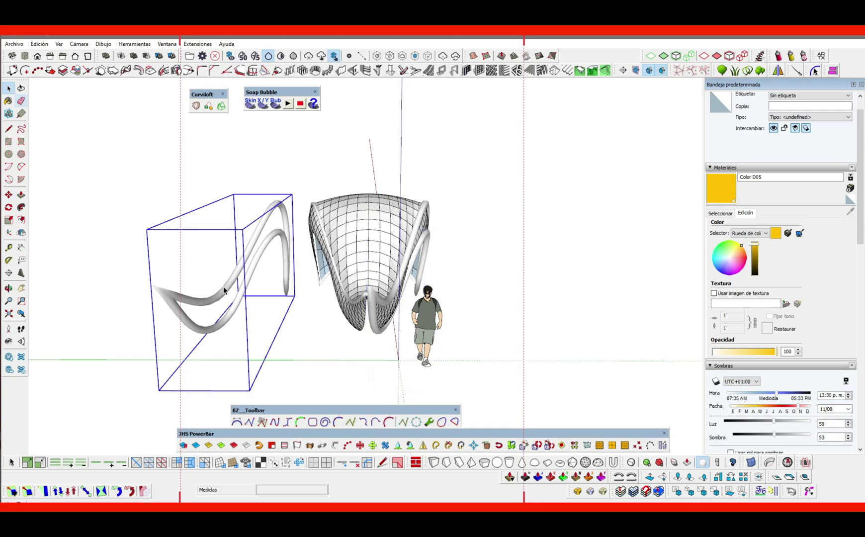
key(shift+f)
click(225, 297)
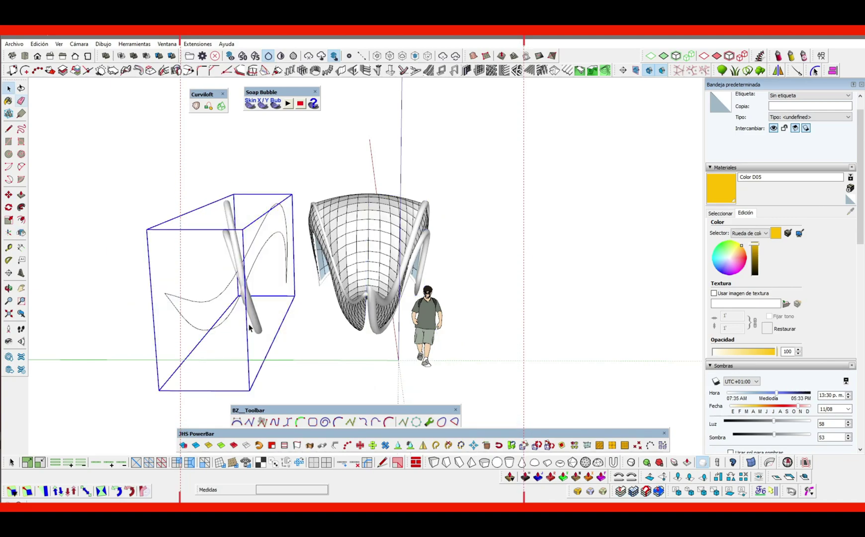
key(m)
click(229, 395)
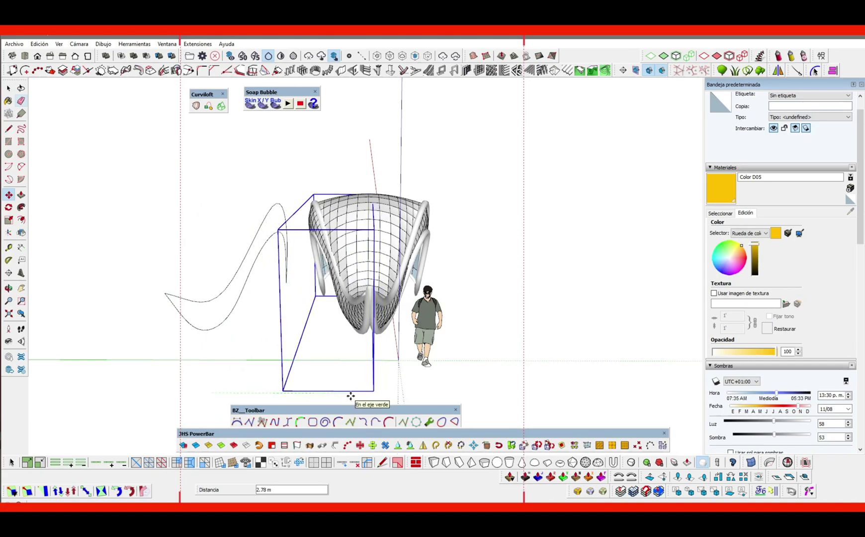
Delete the leftover side frame curve standing beside the canopy
key(space)
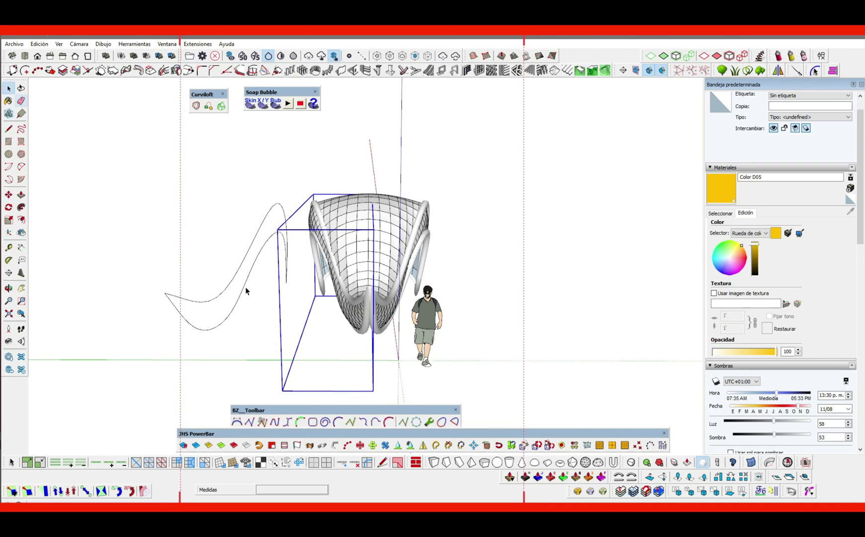
click(244, 288)
key(Delete)
Create a component from all the canopy skins and tubes, replacing the selection with it
mouse_move(244, 289)
middle_down()
mouse_move(271, 274)
mouse_move(336, 280)
middle_up()
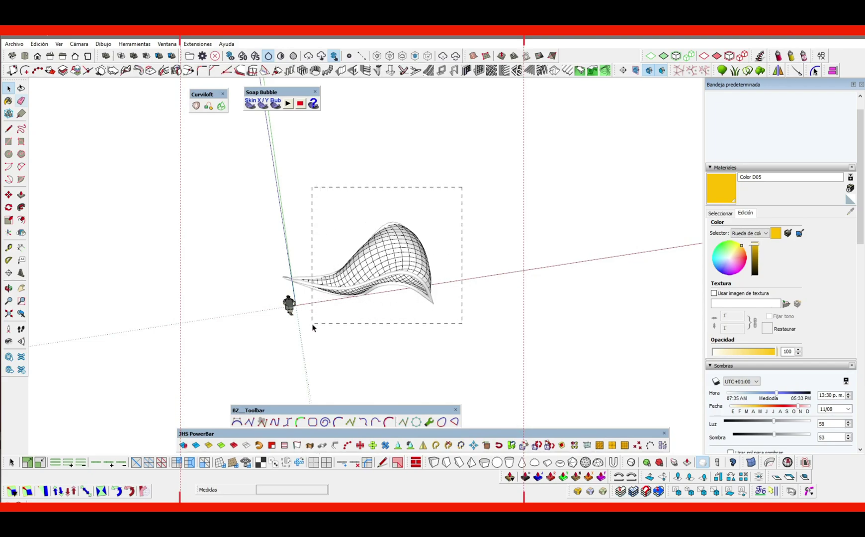
drag(312, 322, 312, 323)
right_click(320, 286)
click(425, 205)
drag(469, 187, 272, 313)
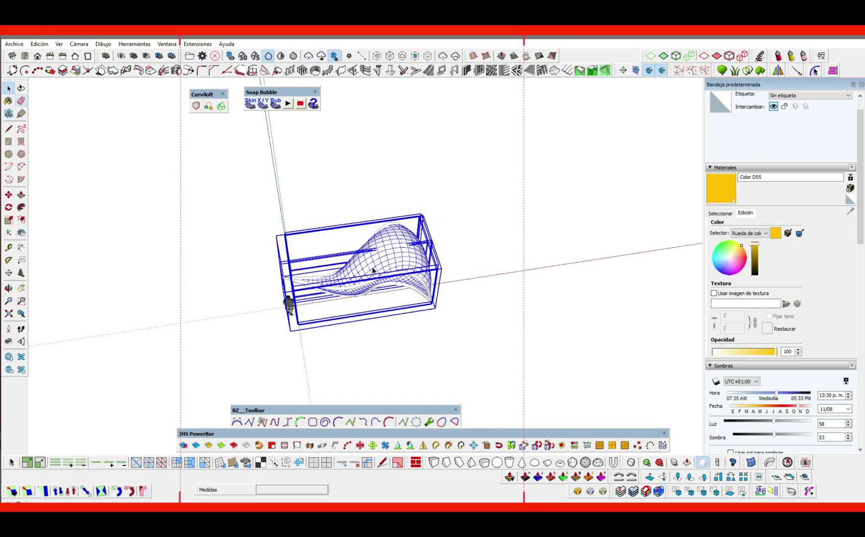
right_click(372, 270)
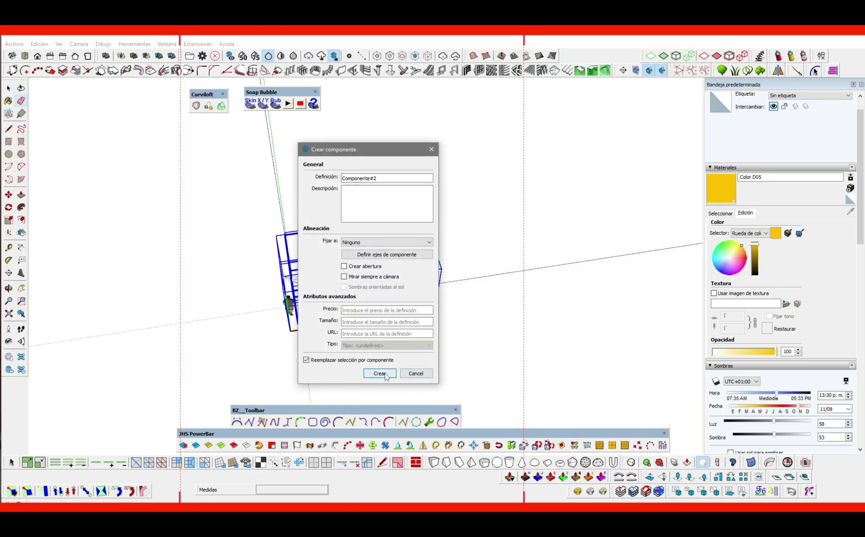
click(379, 373)
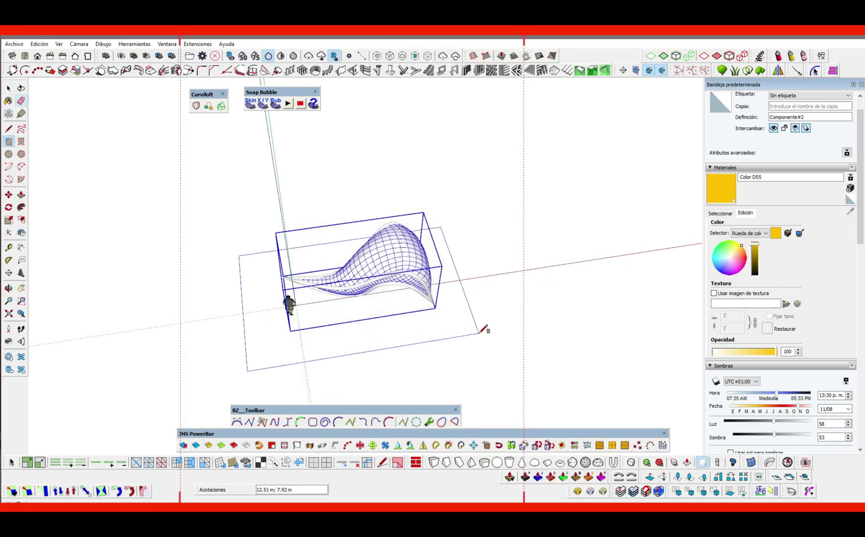
Draw a ground rectangle of about 12.5 by 8 m under the canopy and push-pull it into a slab about 0.13 m thick
key(space)
middle_drag(451, 311, 199, 194)
middle_drag(340, 308, 355, 321)
scroll(334, 327, up, 2)
key(p)
drag(343, 328, 345, 335)
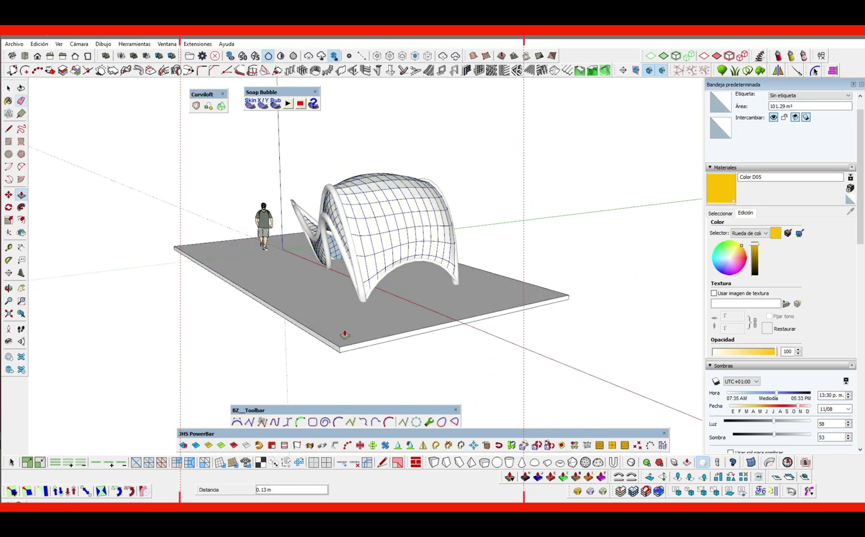
Select the entire floor slab with its edges and make it a group
key(space)
triple_click(296, 308)
right_click(295, 308)
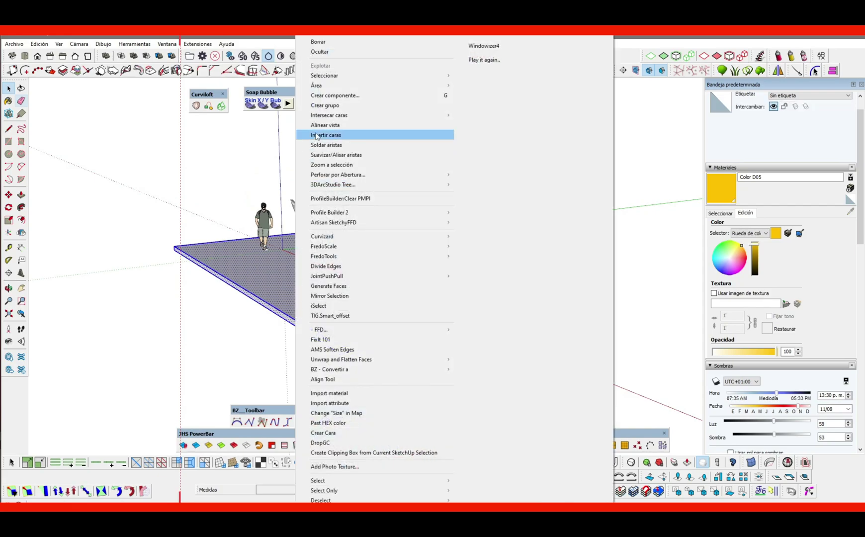
click(328, 108)
Move the canopy component up about 0.54 m so that it rests on the slab
click(370, 226)
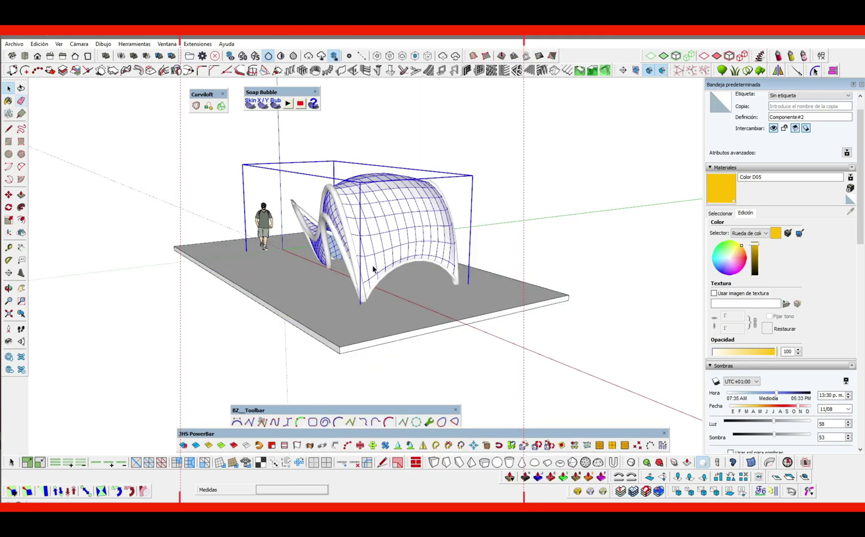
click(362, 322)
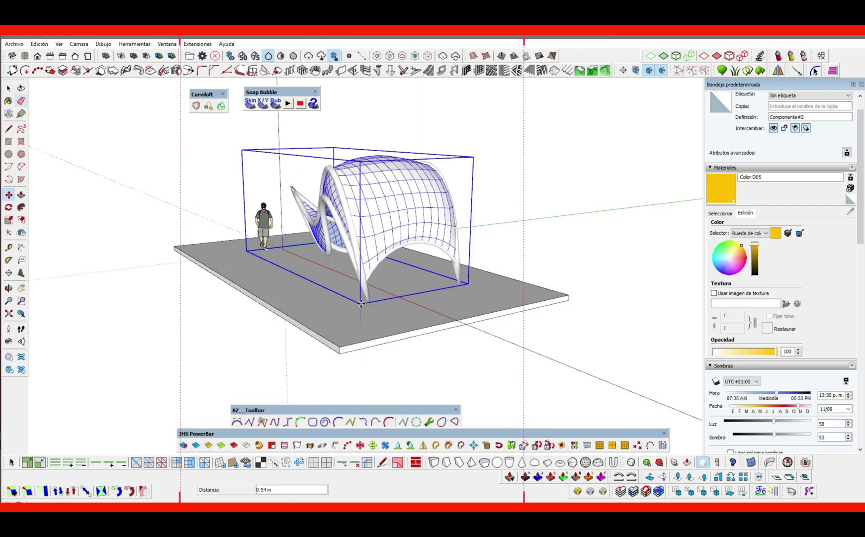
mouse_move(361, 303)
middle_down()
mouse_move(416, 278)
mouse_move(368, 303)
middle_up()
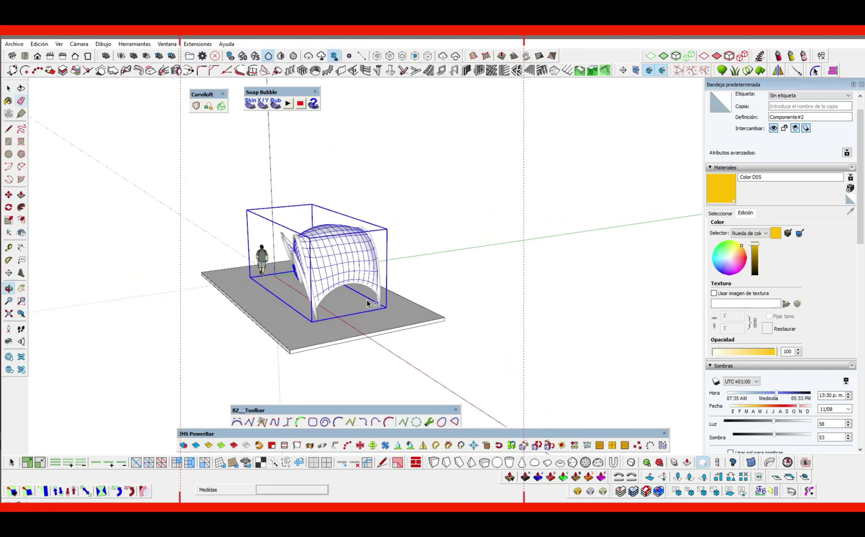
scroll(313, 324, up, 3)
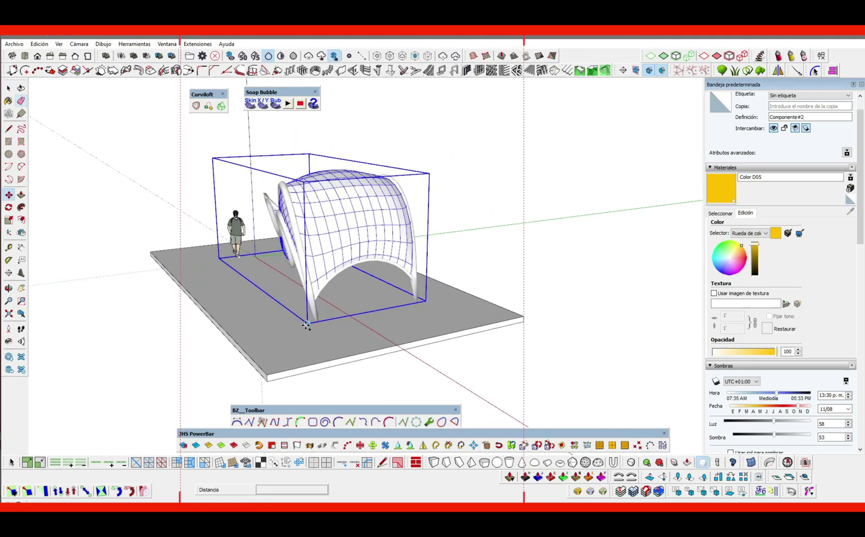
Copy the canopy component about 3.8 m along the green axis, placing it beside the original
click(307, 323)
key(ctrl)
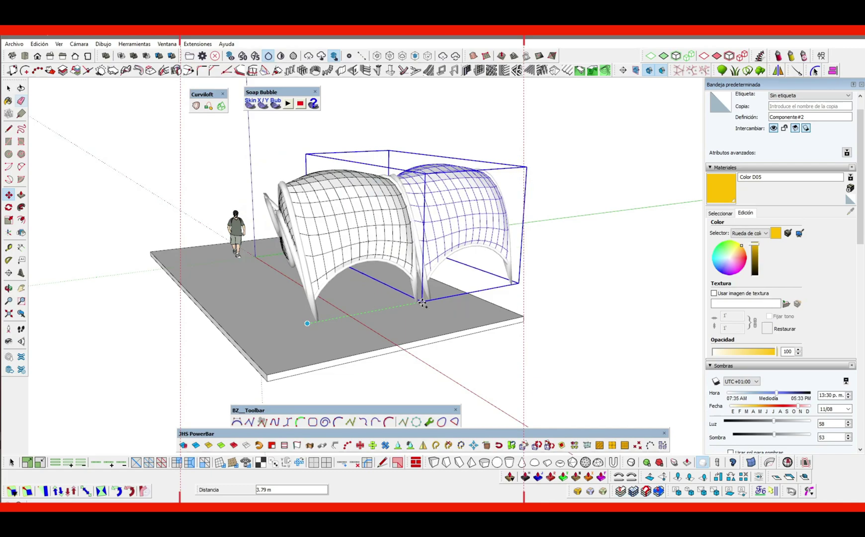
click(425, 302)
mouse_move(425, 302)
middle_down()
mouse_move(332, 276)
mouse_move(281, 277)
mouse_move(366, 282)
middle_up()
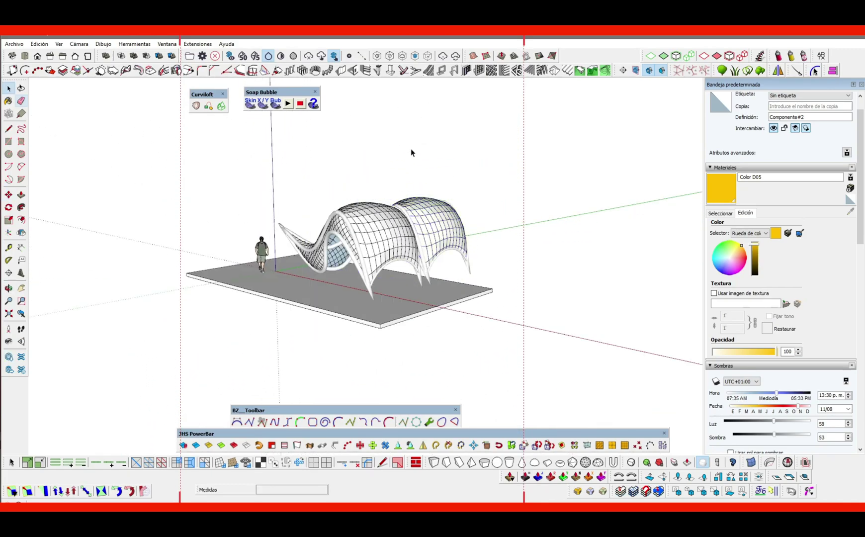
Open the floor slab group and push-pull its side face outward so the slab extends under the second canopy
mouse_move(411, 151)
middle_down()
mouse_move(544, 281)
mouse_move(507, 259)
mouse_move(351, 347)
mouse_move(357, 332)
middle_up()
double_click(357, 332)
key(p)
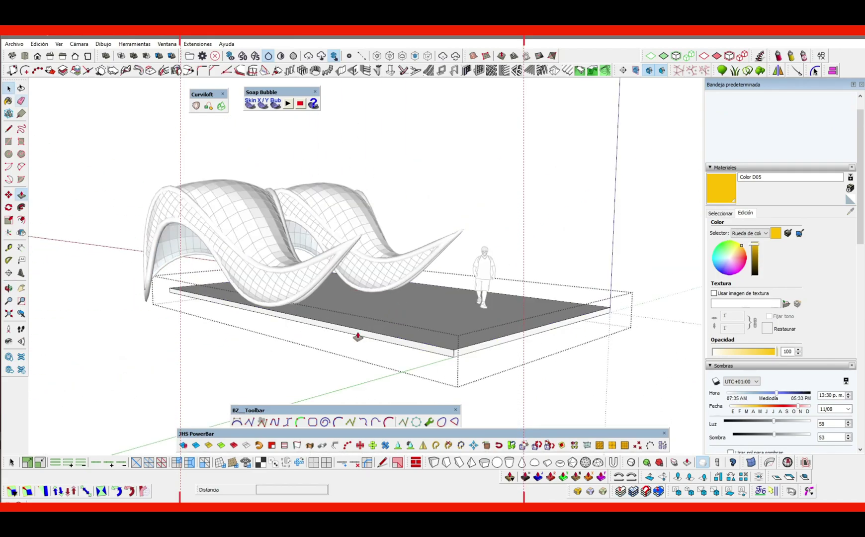
click(357, 333)
click(169, 344)
key(space)
scroll(398, 207, down, 2)
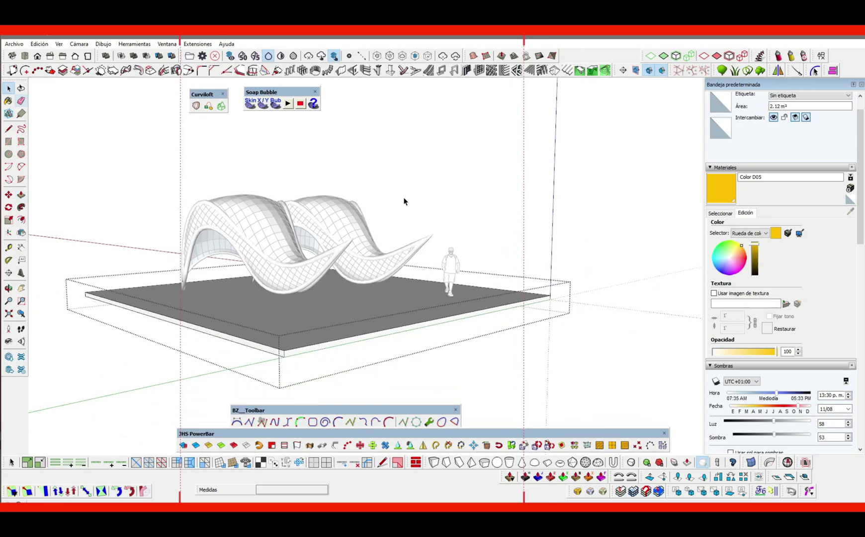
click(407, 198)
mouse_move(409, 194)
middle_down()
mouse_move(171, 268)
mouse_move(343, 244)
mouse_move(377, 226)
mouse_move(283, 280)
mouse_move(471, 266)
mouse_move(456, 275)
mouse_move(323, 258)
mouse_move(374, 242)
mouse_move(377, 266)
middle_up()
scroll(346, 254, up, 3)
click(323, 259)
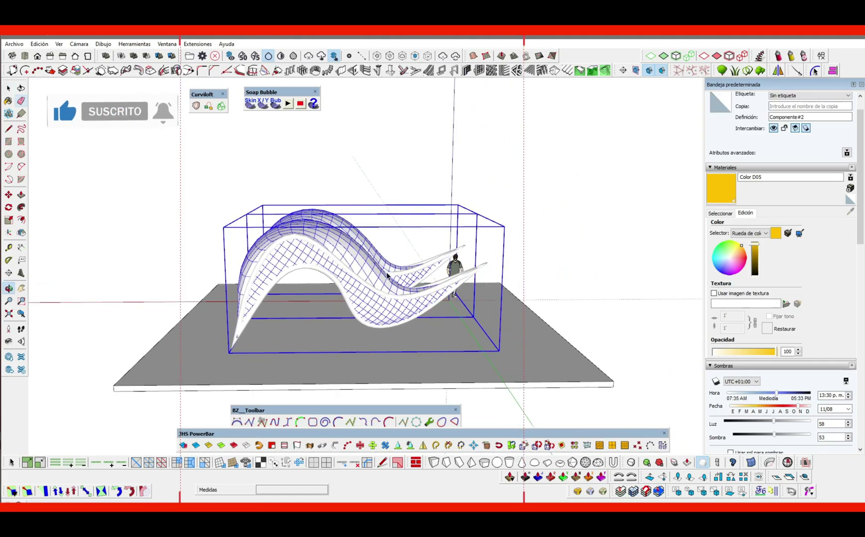
key(m)
click(281, 336)
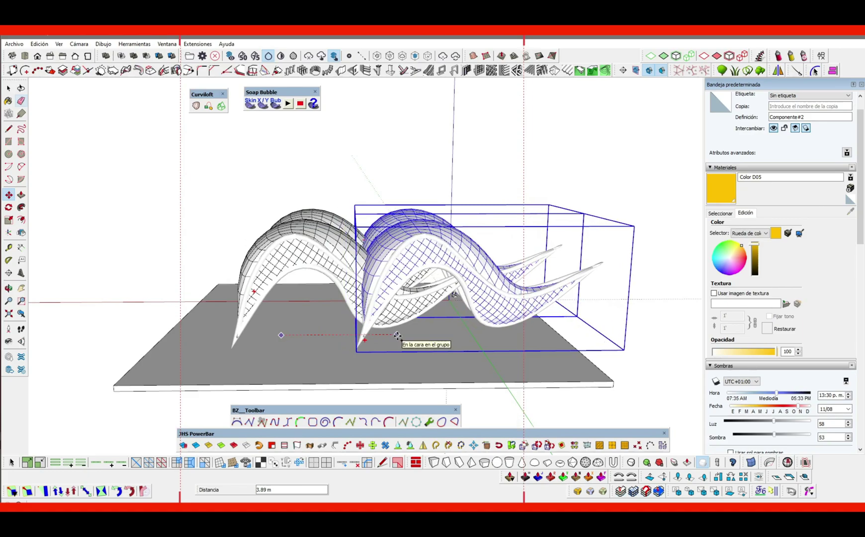
key(space)
Shift only one of the two canopies along the red axis so that the pair is staggered
click(305, 343)
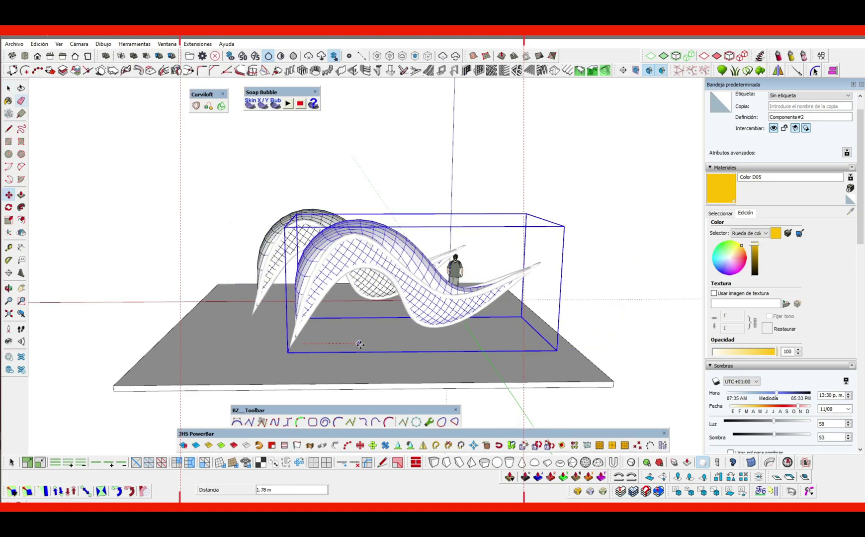
mouse_move(411, 275)
middle_down()
mouse_move(343, 308)
mouse_move(418, 263)
mouse_move(393, 264)
mouse_move(402, 259)
middle_up()
key(space)
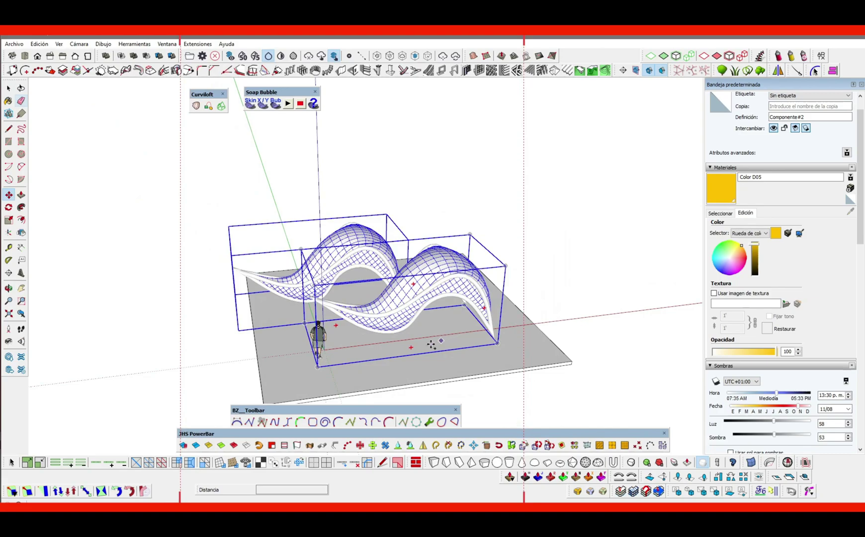
Copy both staggered canopies about 7 m along the red axis and flip the copies in that direction
click(403, 347)
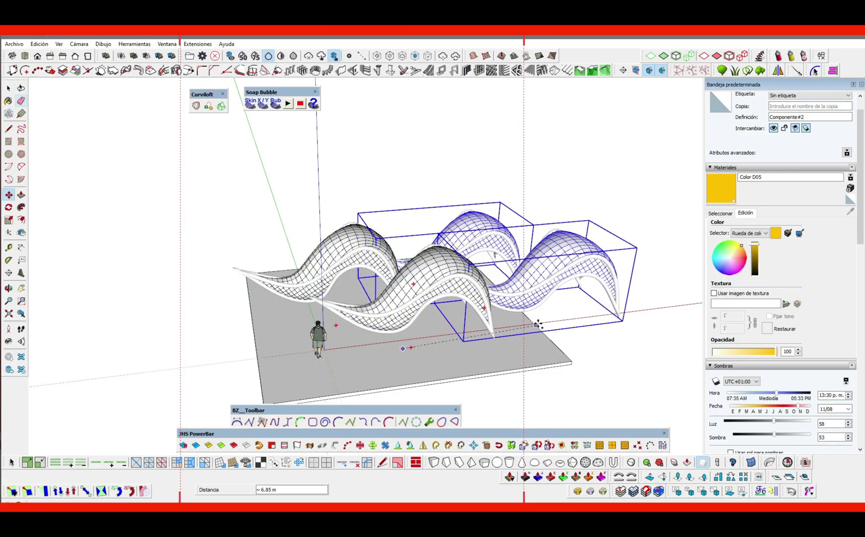
click(554, 330)
key(space)
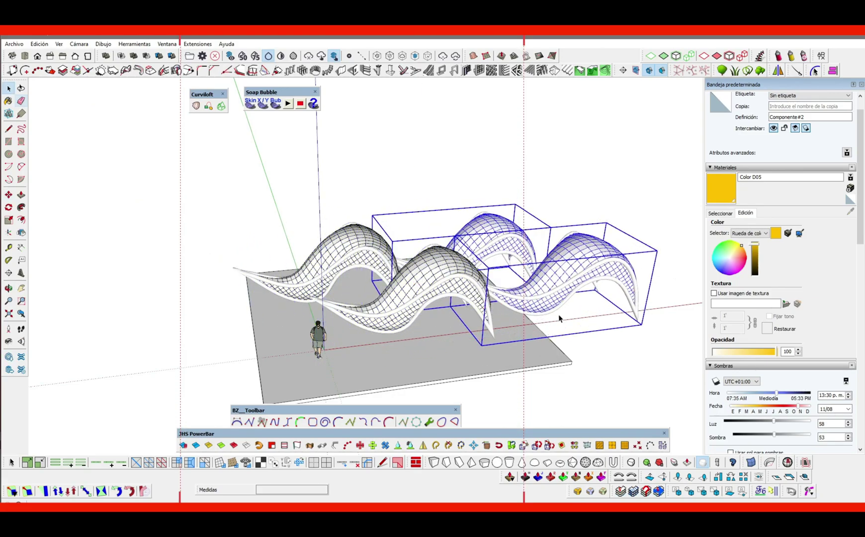
key(f)
click(546, 262)
key(space)
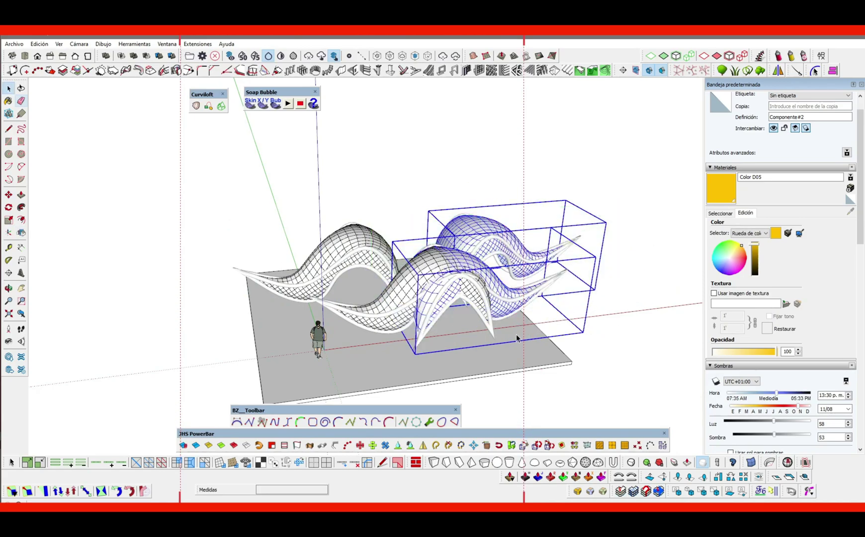
Move the flipped pair along the red axis until its raised tips meet the raised tips of the original pair
click(486, 345)
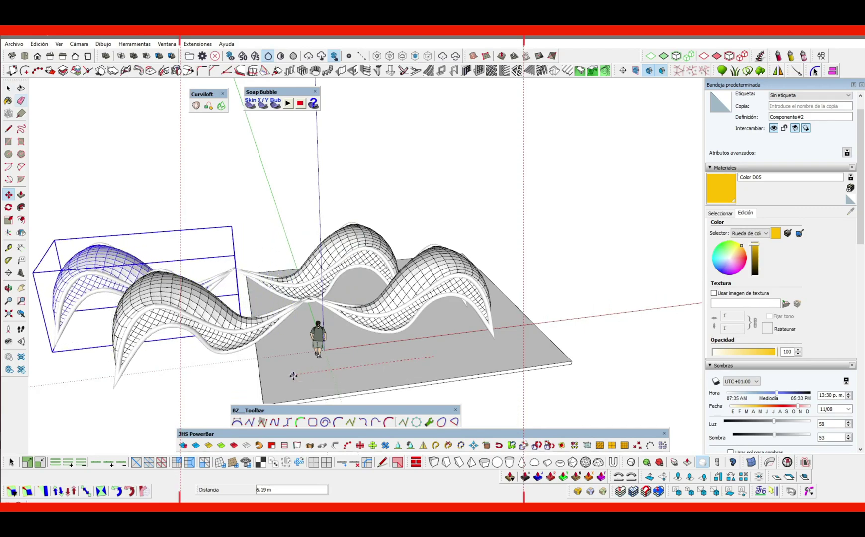
click(299, 364)
key(space)
Copy the four canopies along the green axis as a second set of four
middle_drag(299, 363, 447, 293)
scroll(462, 289, down, 3)
mouse_move(419, 323)
middle_down()
mouse_move(433, 318)
mouse_move(428, 308)
mouse_move(417, 313)
middle_up()
middle_drag(507, 357, 416, 369)
key(m)
key(ctrl)
click(429, 385)
Adjust the copied set of four canopies along the green axis so it lines up beside the original set
middle_drag(454, 343, 368, 365)
scroll(391, 357, up, 5)
click(497, 356)
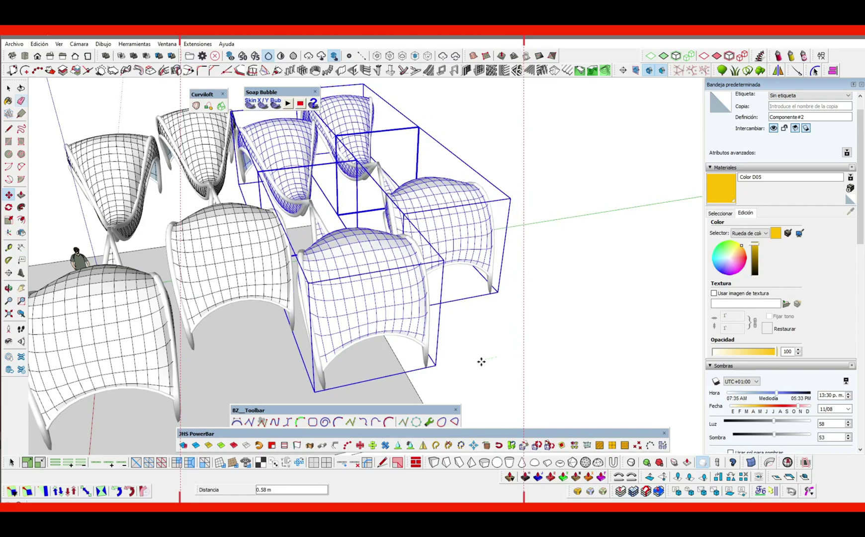
click(460, 330)
key(space)
click(437, 192)
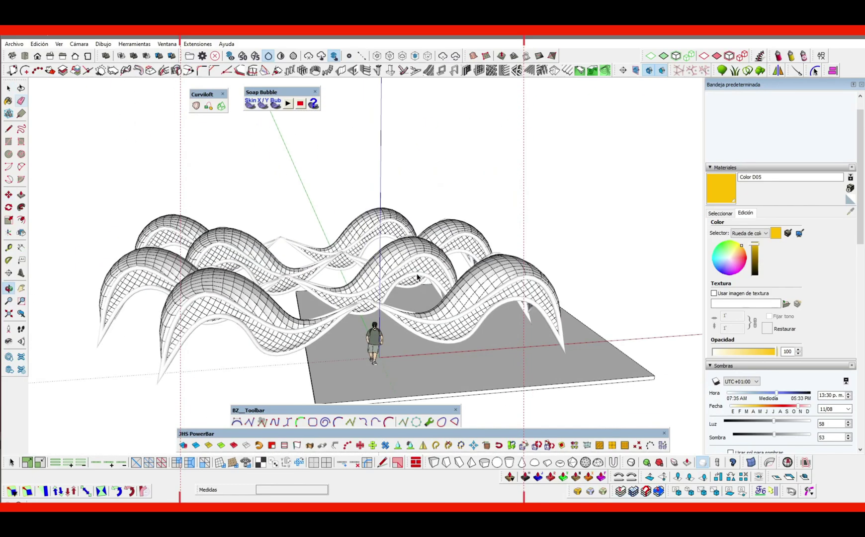
Open the floor slab group and push-pull its side so the slab reaches under the flipped canopies
mouse_move(417, 277)
middle_down()
mouse_move(429, 289)
mouse_move(432, 276)
mouse_move(585, 317)
mouse_move(546, 303)
mouse_move(328, 334)
mouse_move(449, 308)
middle_up()
double_click(545, 304)
click(423, 298)
click(312, 322)
key(space)
click(344, 158)
Open a canopy component, select the curved tubes framing its side skin and paint them yellow with Color D05
middle_drag(343, 158, 616, 251)
scroll(343, 238, up, 4)
middle_drag(380, 249, 472, 284)
double_click(541, 257)
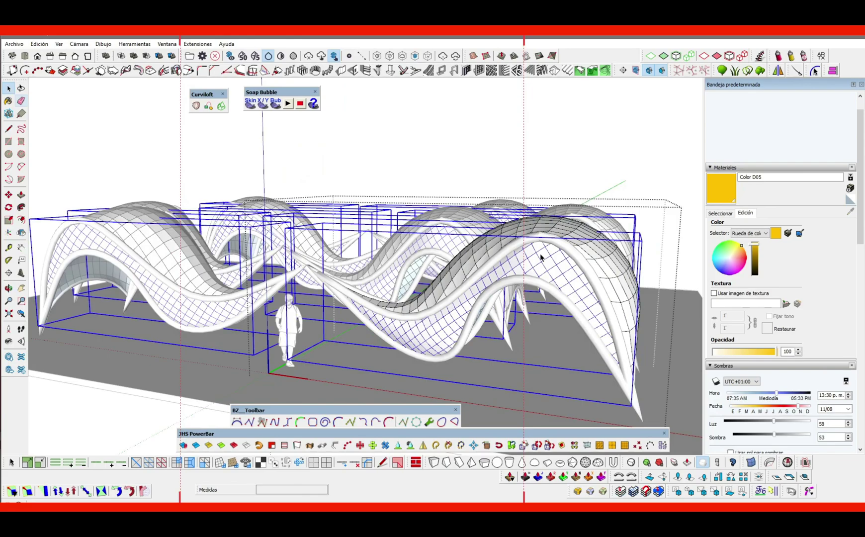
triple_click(540, 257)
middle_drag(541, 257, 485, 256)
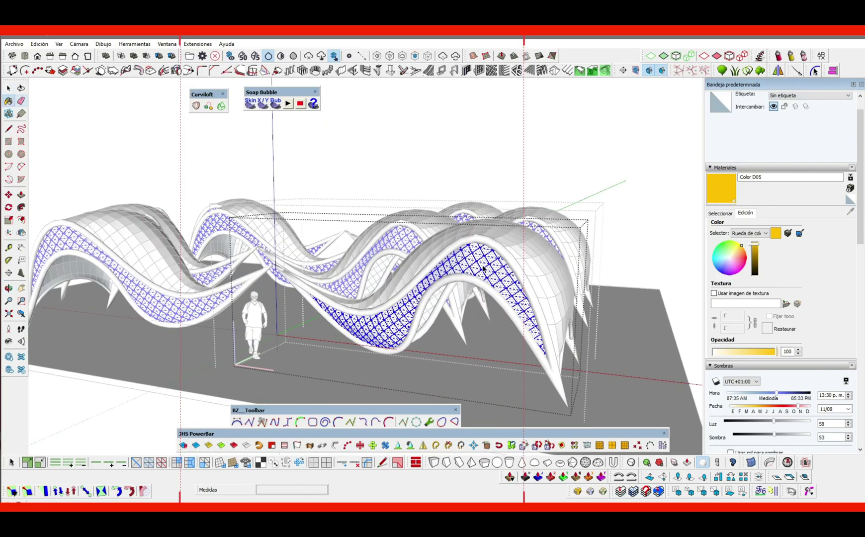
click(476, 236)
double_click(475, 241)
triple_click(475, 241)
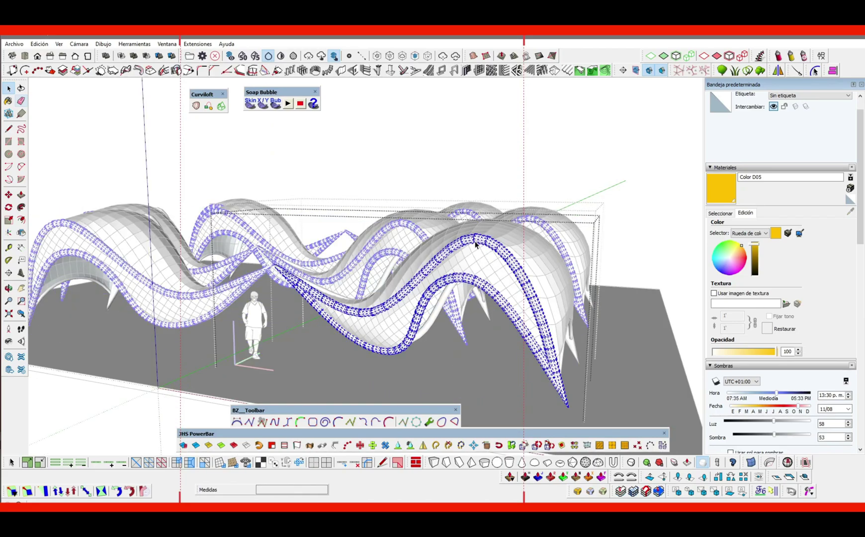
click(476, 237)
key(space)
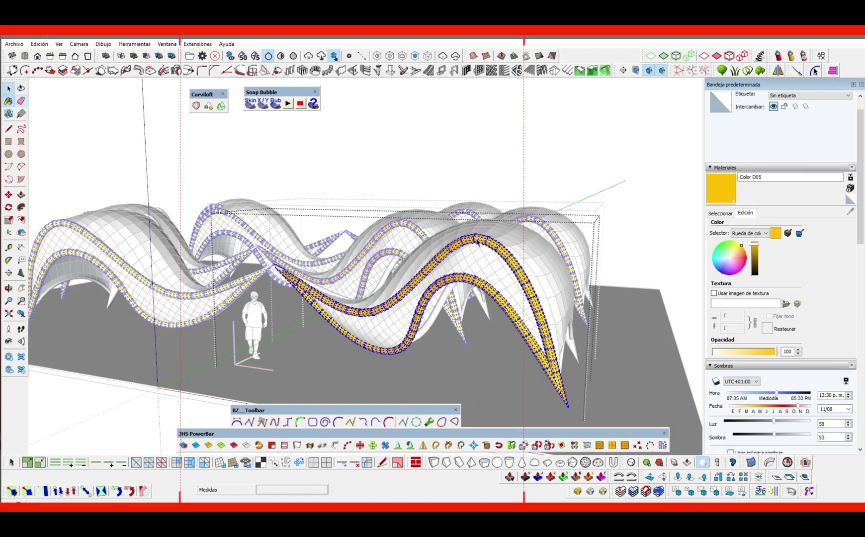
Select the edge tubes on the opposite side of the canopy and paint them with Color D05
key(Escape)
key(Escape)
middle_drag(498, 252, 393, 266)
click(338, 262)
double_click(342, 261)
double_click(342, 261)
triple_click(342, 261)
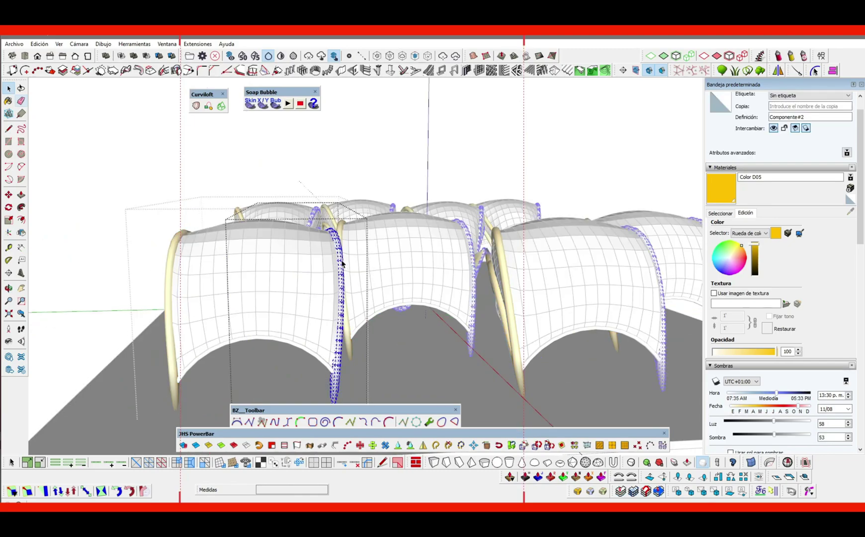
key(b)
click(341, 260)
key(space)
Select the arched tube along the canopy's end opening, paint it with Color D05 and leave the component
mouse_move(341, 260)
middle_down()
mouse_move(374, 253)
mouse_move(432, 333)
middle_up()
triple_click(442, 353)
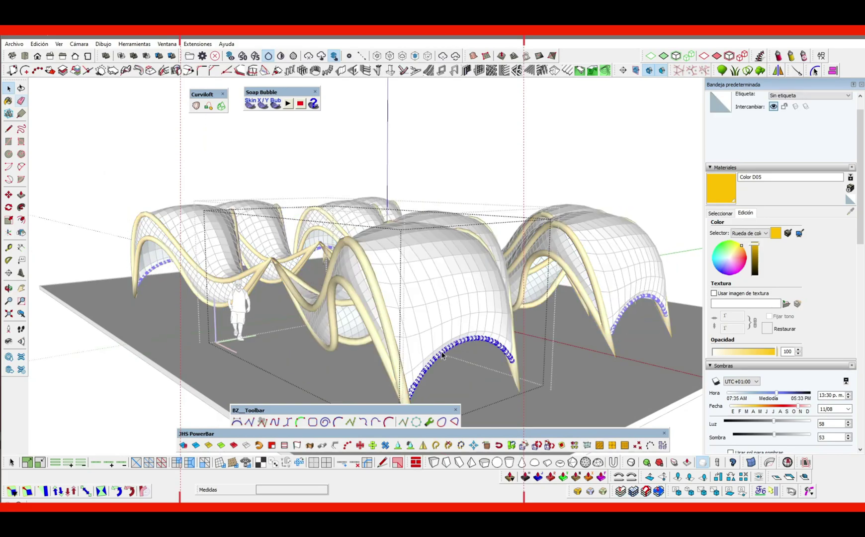
key(Escape)
key(Escape)
Open a canopy component, select its entire roof skin and copy it 5 m along the green axis
middle_drag(340, 343, 347, 280)
scroll(404, 286, down, 2)
scroll(405, 284, up, 2)
click(347, 278)
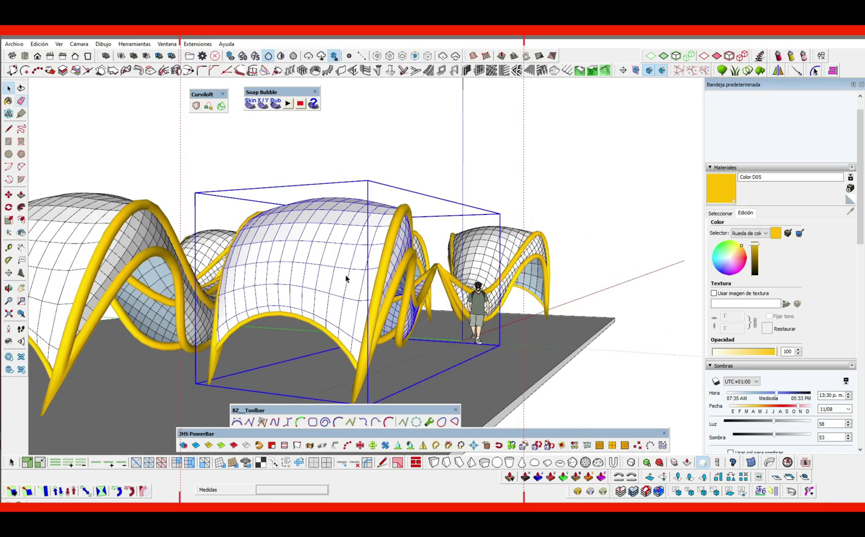
double_click(347, 279)
triple_click(345, 278)
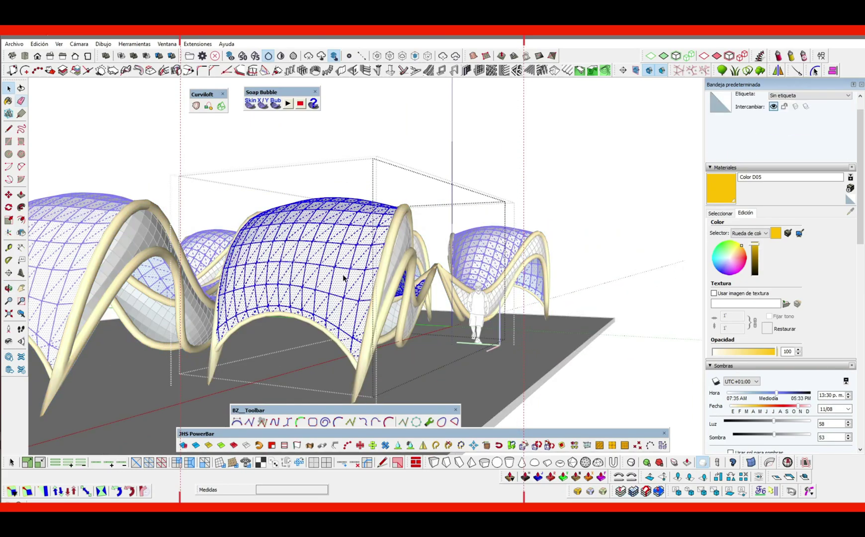
click(343, 278)
middle_drag(343, 278, 342, 308)
triple_click(356, 292)
scroll(357, 293, down, 3)
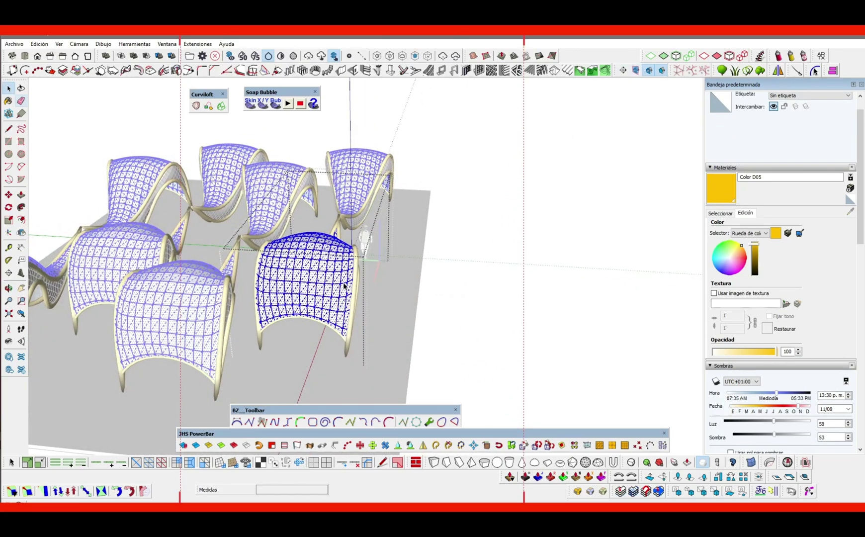
click(294, 354)
key(ctrl)
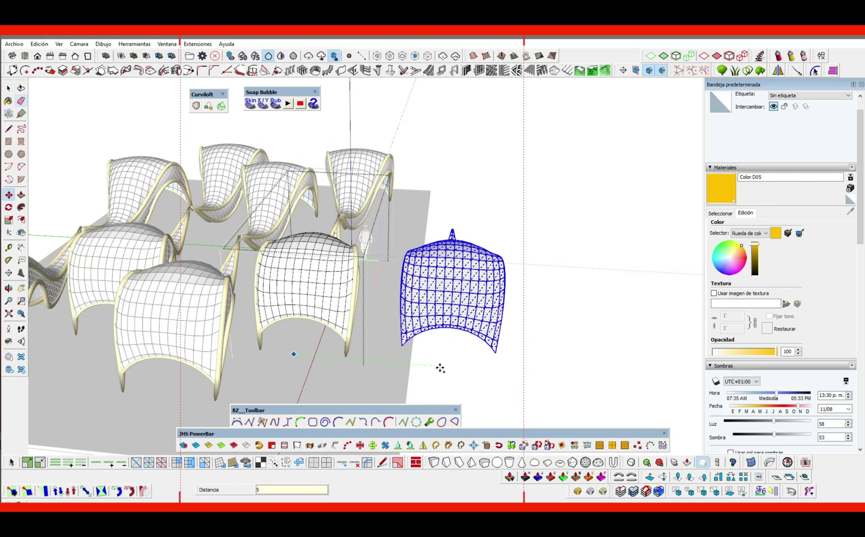
text(5)
key(Return)
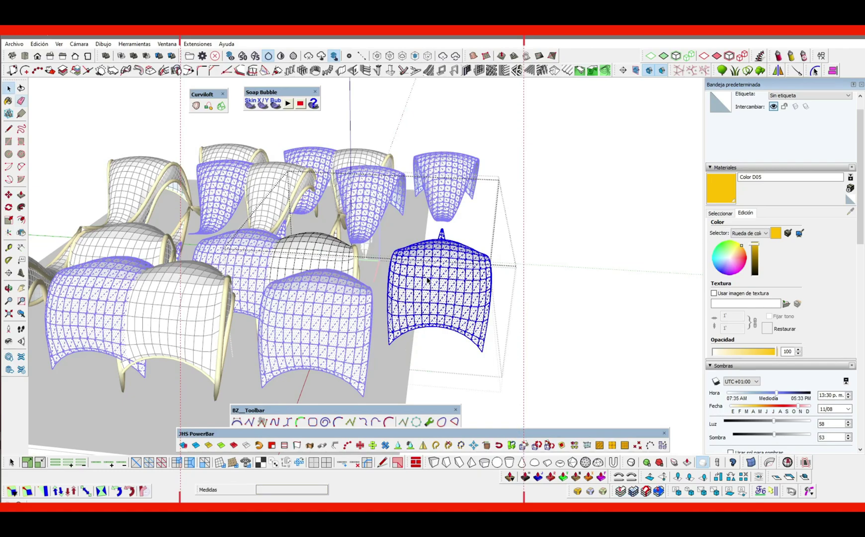
Delete only the faces of the copied roof skin, keeping its grid of edges
scroll(452, 273, up, 3)
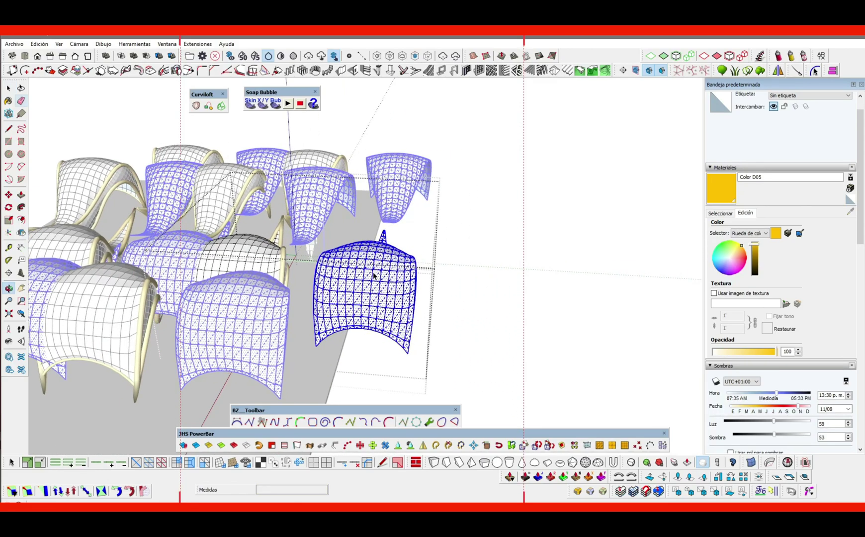
click(664, 58)
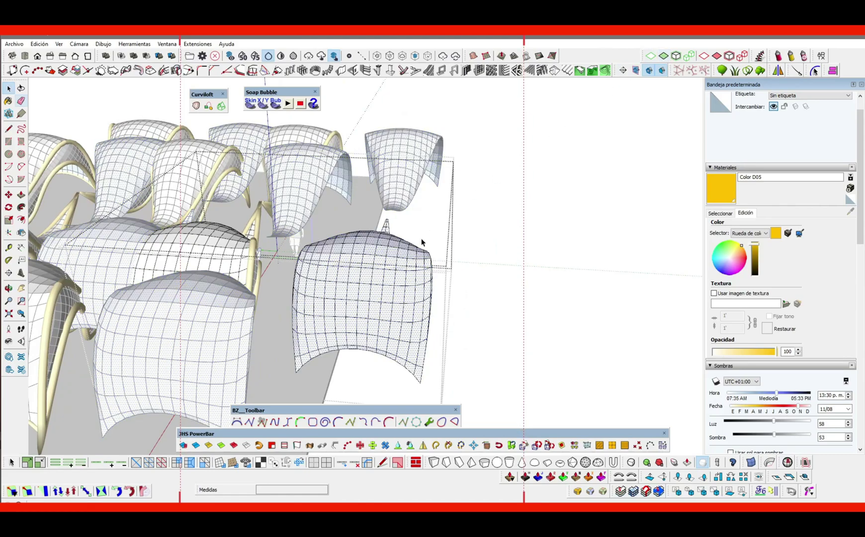
key(Delete)
Select the copied edge grid and convert its lines to tubes in a single group, with follow me on curves and precision 10
click(388, 254)
triple_click(388, 254)
middle_drag(388, 254, 327, 402)
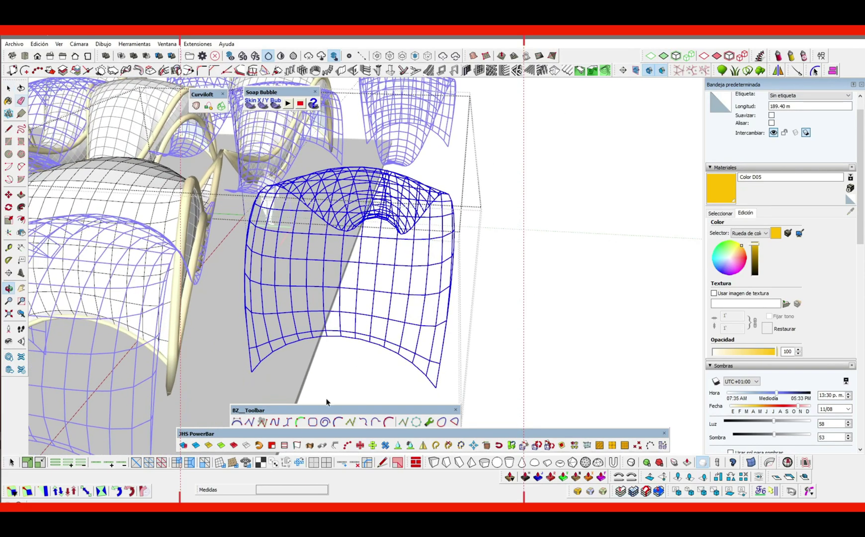
click(334, 445)
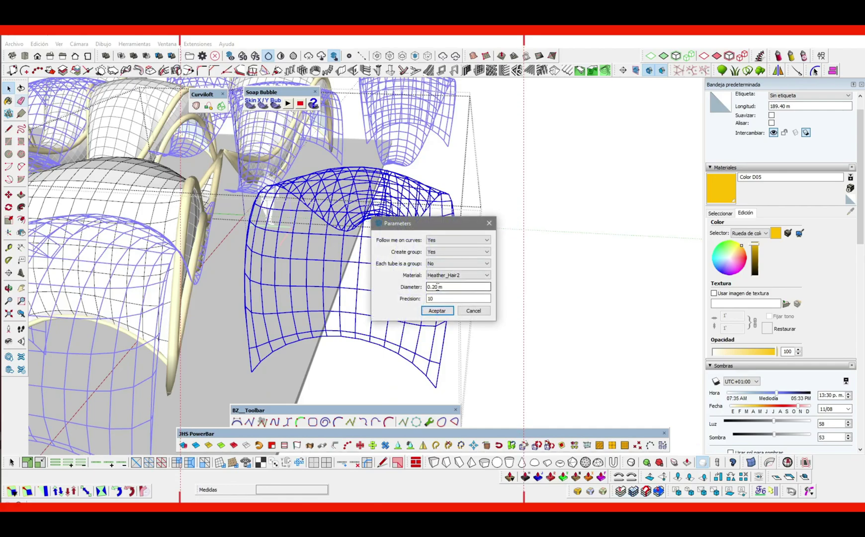
click(437, 310)
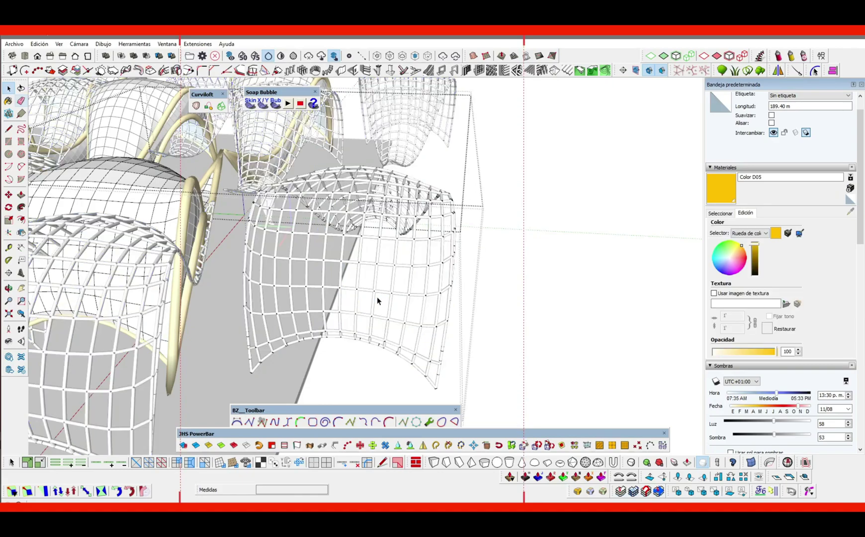
Move the tube grid group 5 m back onto the roof skin and delete the leftover line grid
key(m)
click(392, 376)
text(5)
key(Return)
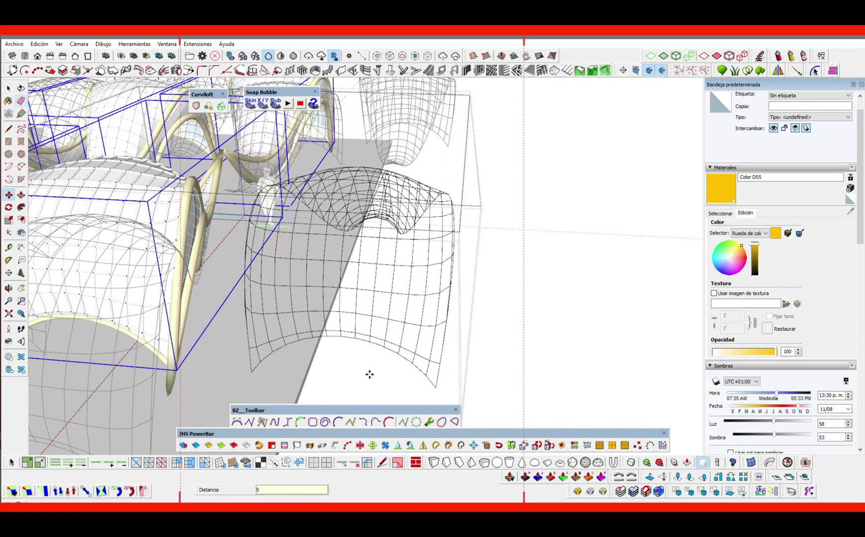
triple_click(374, 343)
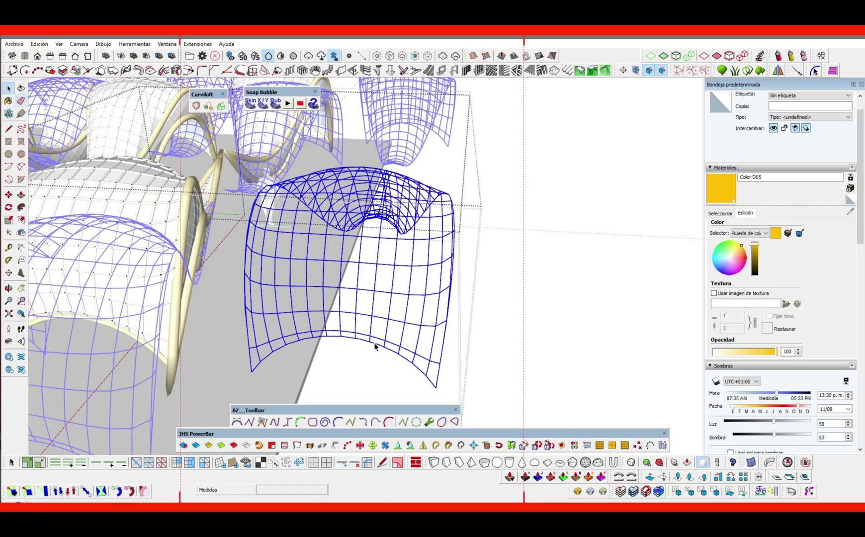
key(Delete)
Apply the Vidrio gris translúcido material from the Vidrio y espejos collection to the faces of the canopy's roof skin
scroll(219, 281, down, 2)
middle_drag(220, 285, 403, 290)
scroll(353, 253, up, 5)
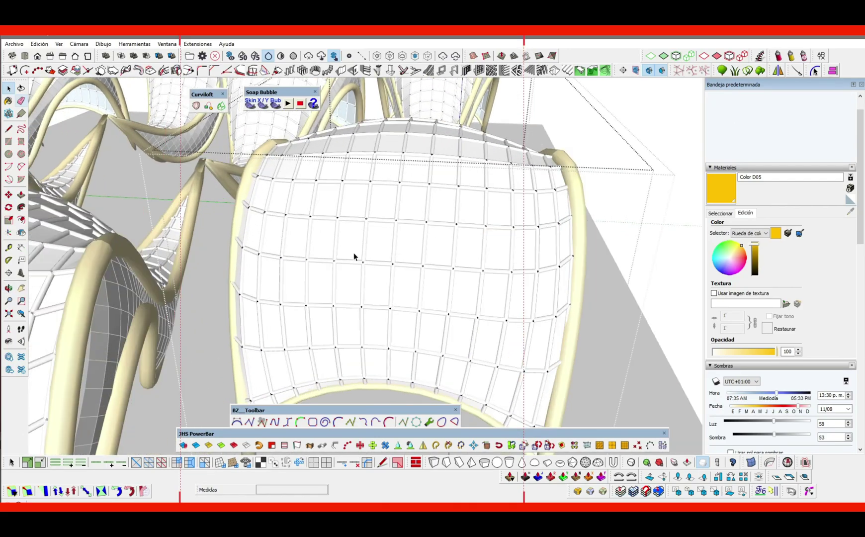
click(376, 245)
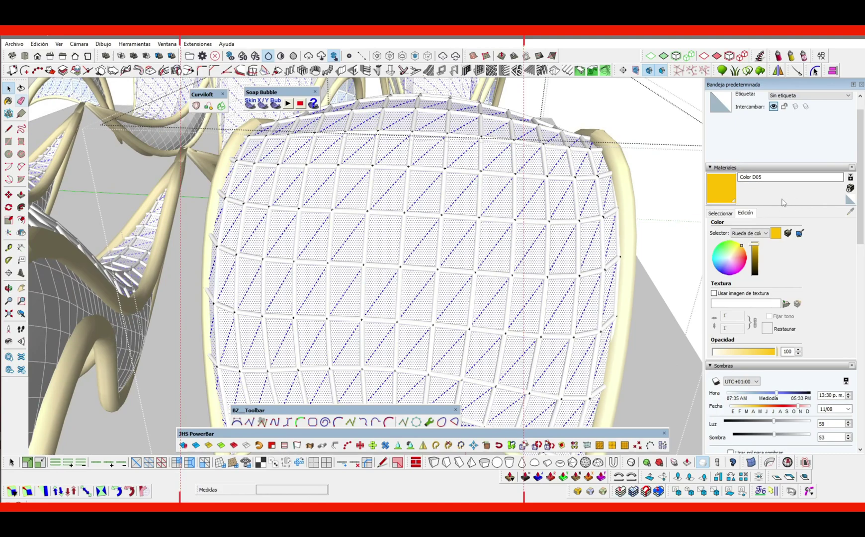
click(733, 212)
click(840, 225)
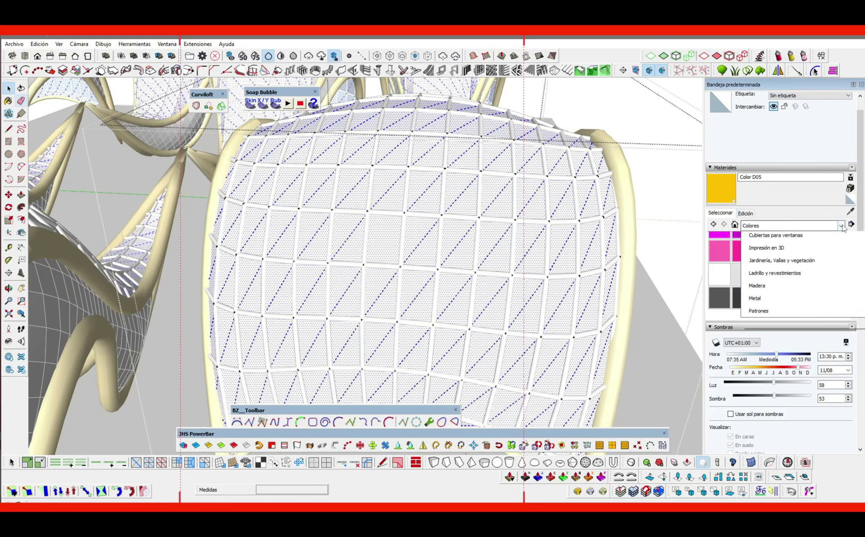
scroll(775, 323, down, 3)
click(775, 336)
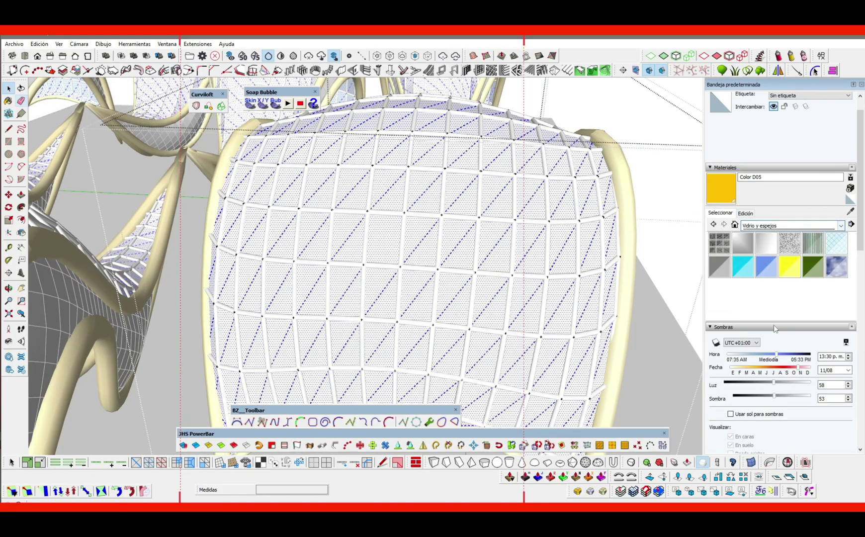
click(541, 240)
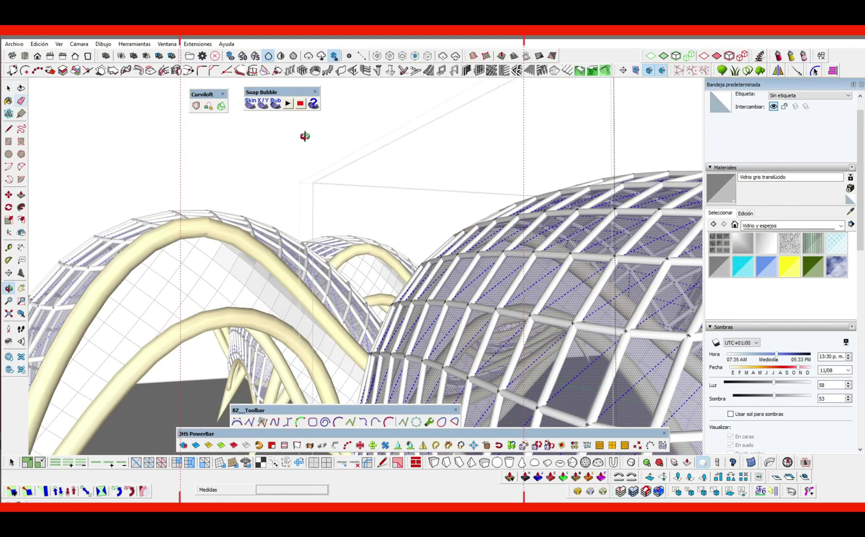
key(space)
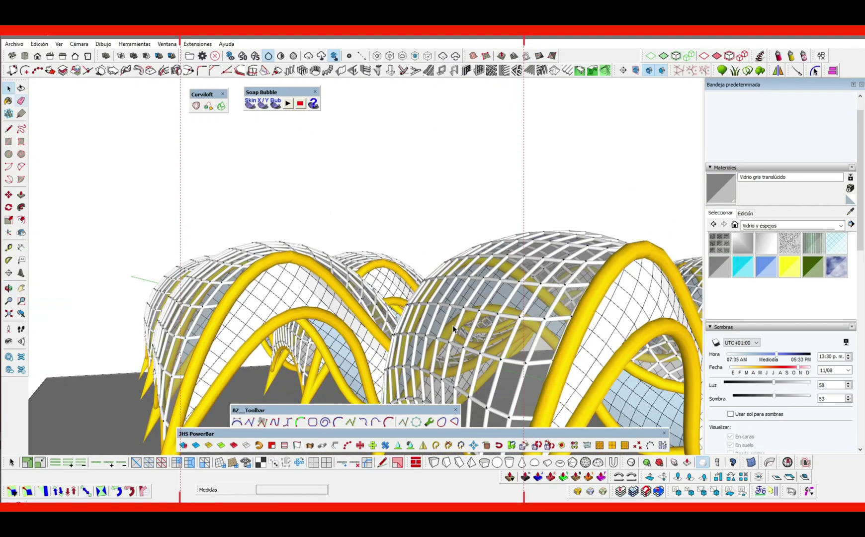
Open a canopy component, select its entire side skin between the edge tubes and paint it with Vidrio gris translúcido
click(456, 297)
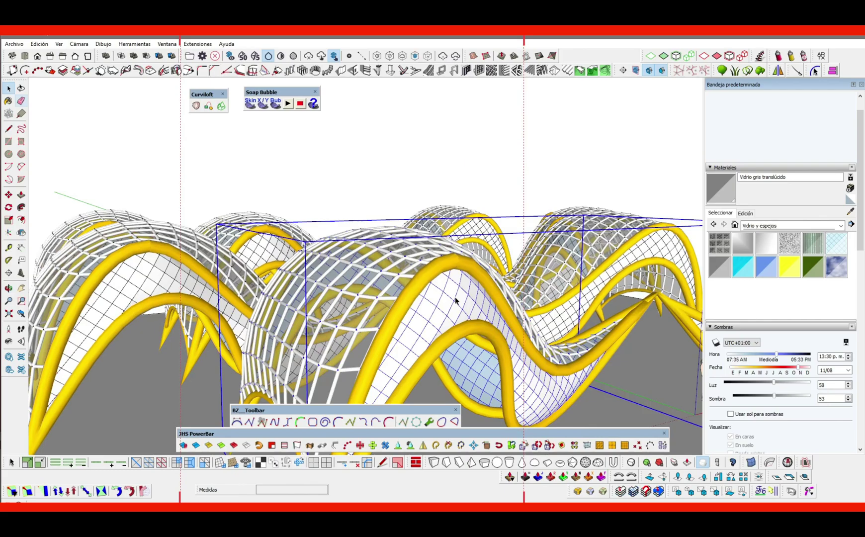
double_click(455, 297)
double_click(455, 298)
triple_click(455, 298)
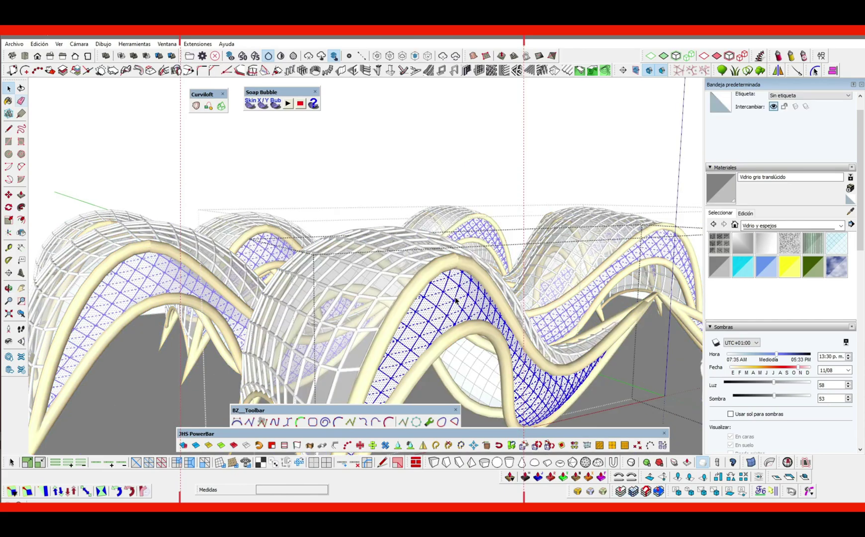
click(430, 273)
triple_click(430, 272)
key(b)
click(430, 273)
key(space)
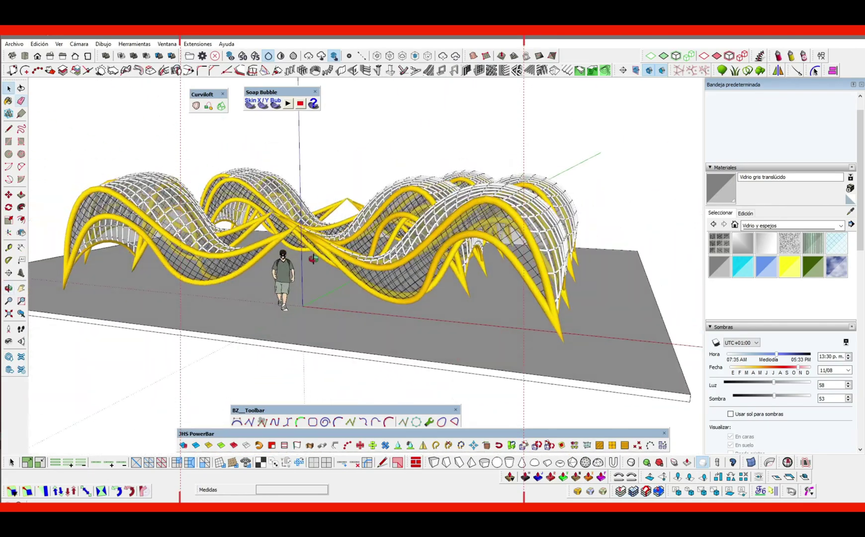
Smooth the grid edges of the canopy component's side skin with the JHS PowerBar smoothing tool and close the component
key(space)
click(312, 207)
double_click(312, 207)
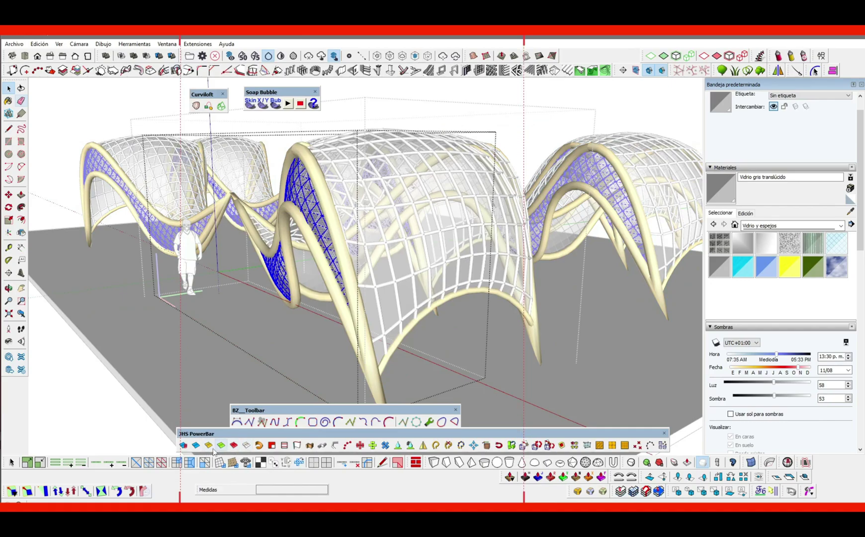
click(197, 449)
middle_drag(376, 273, 313, 199)
click(322, 192)
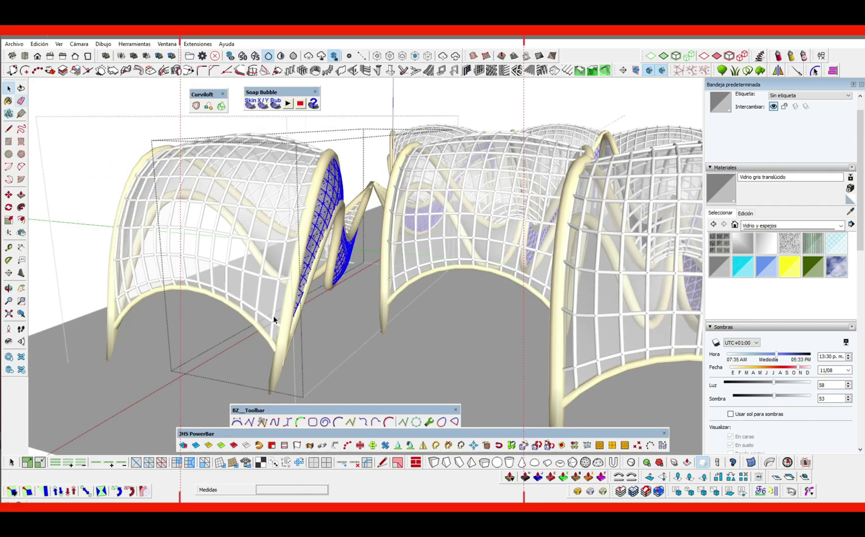
click(197, 446)
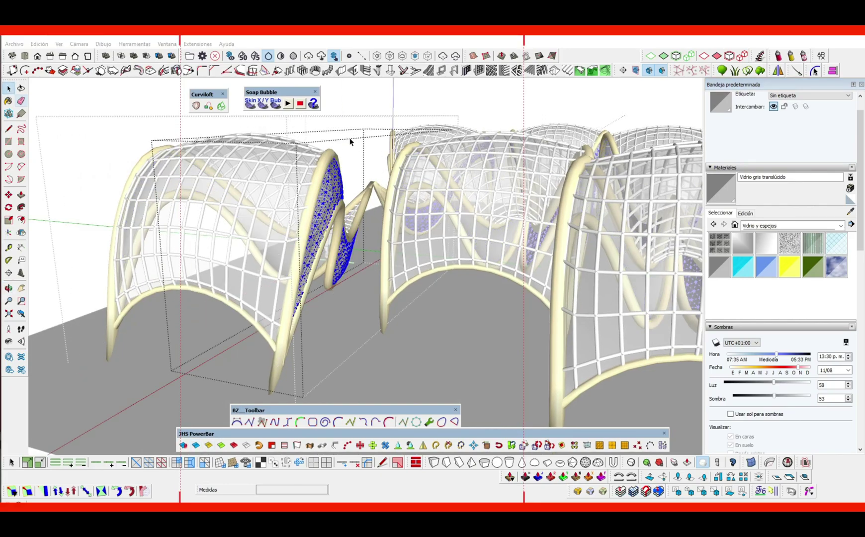
click(351, 142)
middle_drag(171, 211, 420, 256)
scroll(447, 247, down, 5)
scroll(460, 267, up, 3)
scroll(419, 255, up, 2)
click(406, 139)
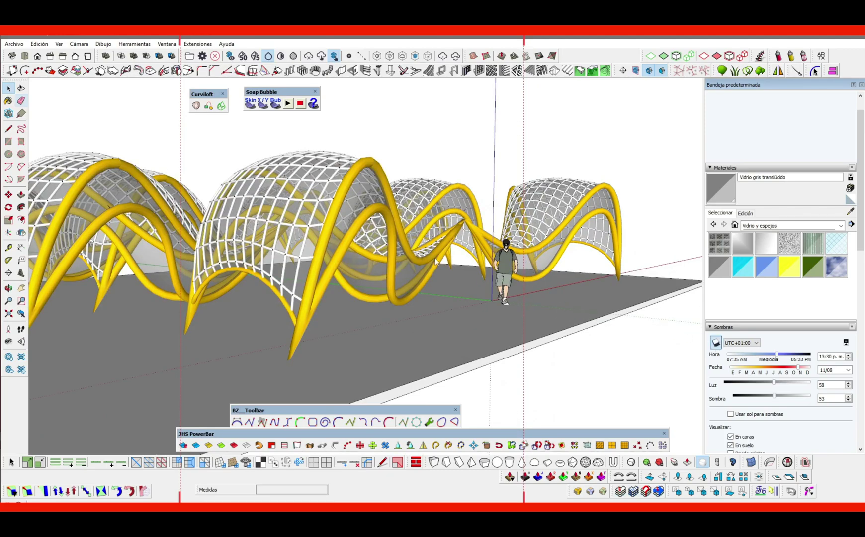
Examine the pavilion in the standard front view, including close-ups of the crossing edge tubes, roof grid and scale figure
mouse_move(365, 276)
middle_down()
mouse_move(289, 301)
mouse_move(353, 265)
mouse_move(407, 275)
mouse_move(355, 273)
mouse_move(413, 256)
mouse_move(473, 255)
mouse_move(392, 253)
mouse_move(378, 242)
mouse_move(341, 251)
mouse_move(400, 237)
mouse_move(328, 232)
mouse_move(426, 248)
mouse_move(380, 264)
mouse_move(351, 251)
mouse_move(395, 263)
mouse_move(298, 238)
mouse_move(347, 251)
mouse_move(389, 247)
mouse_move(345, 268)
mouse_move(293, 234)
mouse_move(275, 244)
mouse_move(294, 240)
mouse_move(265, 274)
mouse_move(277, 264)
mouse_move(262, 257)
mouse_move(413, 259)
mouse_move(314, 259)
mouse_move(284, 268)
mouse_move(442, 253)
mouse_move(419, 247)
middle_up()
key(space)
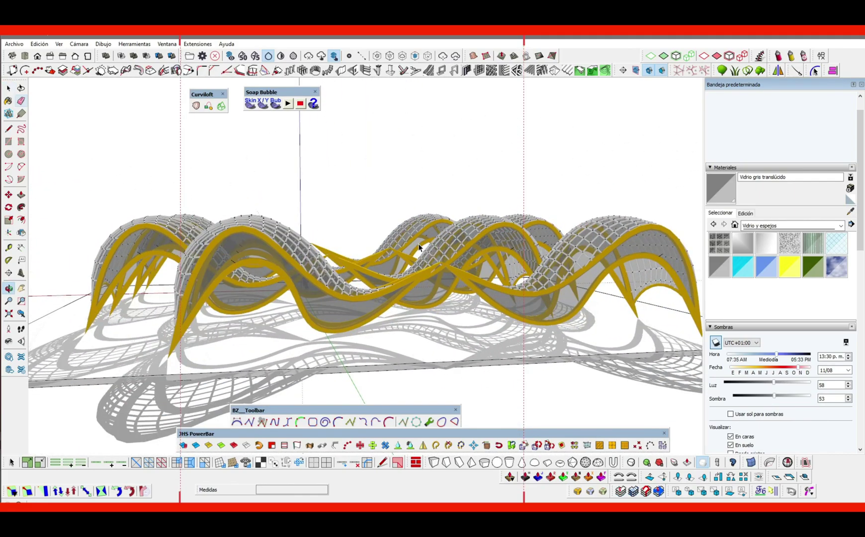
key(F3)
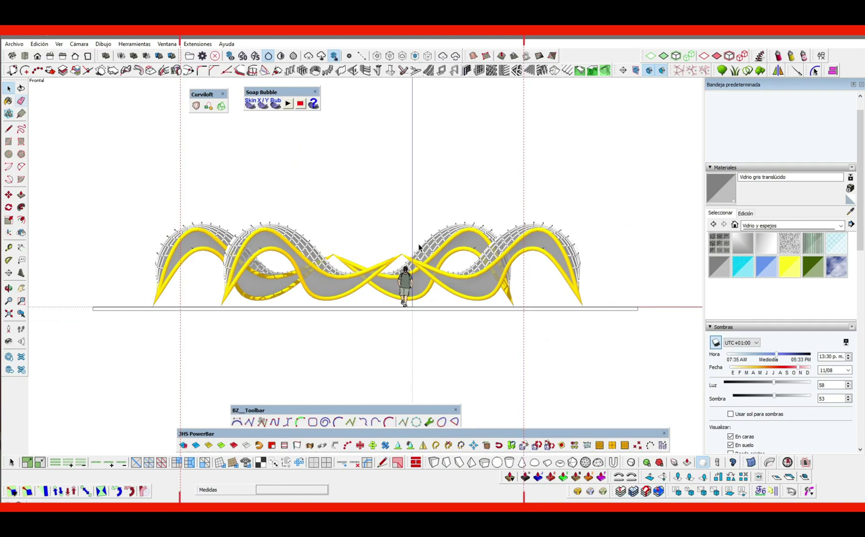
scroll(331, 267, up, 8)
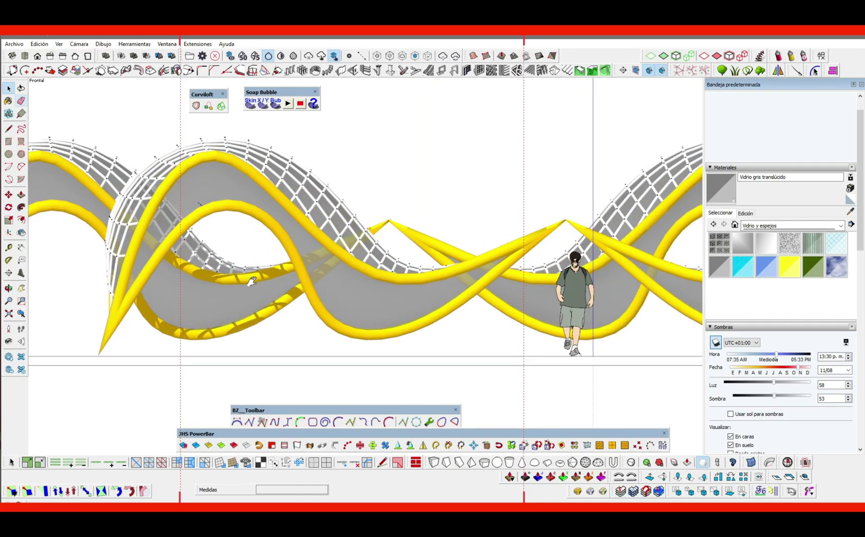
mouse_move(297, 258)
shift+middle_down()
mouse_move(330, 264)
mouse_move(246, 255)
shift+middle_up()
mouse_move(583, 262)
shift+middle_down()
mouse_move(363, 261)
mouse_move(236, 247)
shift+middle_up()
mouse_move(547, 231)
shift+middle_down()
mouse_move(269, 227)
mouse_move(417, 227)
shift+middle_up()
shift+middle_drag(208, 231, 367, 228)
shift+middle_drag(273, 266, 424, 262)
scroll(432, 243, up, 8)
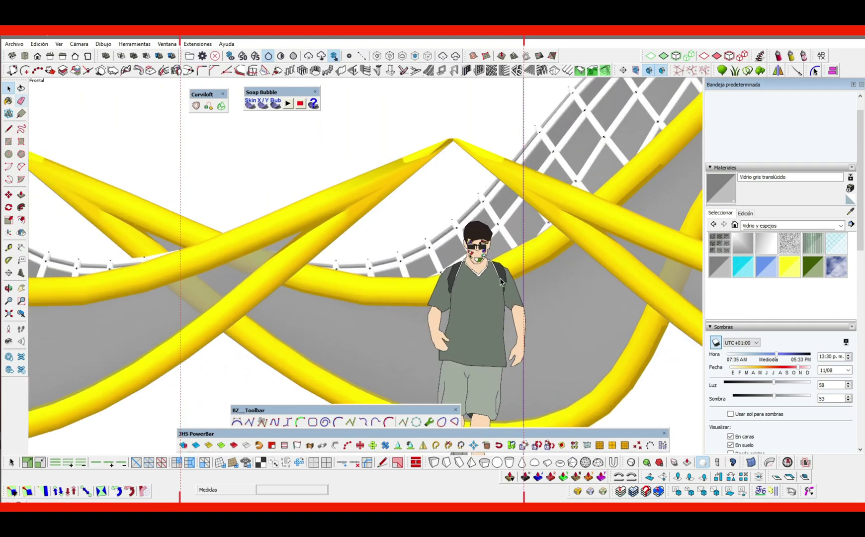
scroll(432, 244, up, 5)
scroll(411, 184, down, 4)
scroll(411, 184, down, 6)
mouse_move(323, 196)
shift+middle_down()
mouse_move(362, 256)
mouse_move(242, 256)
shift+middle_up()
shift+middle_drag(586, 248, 441, 243)
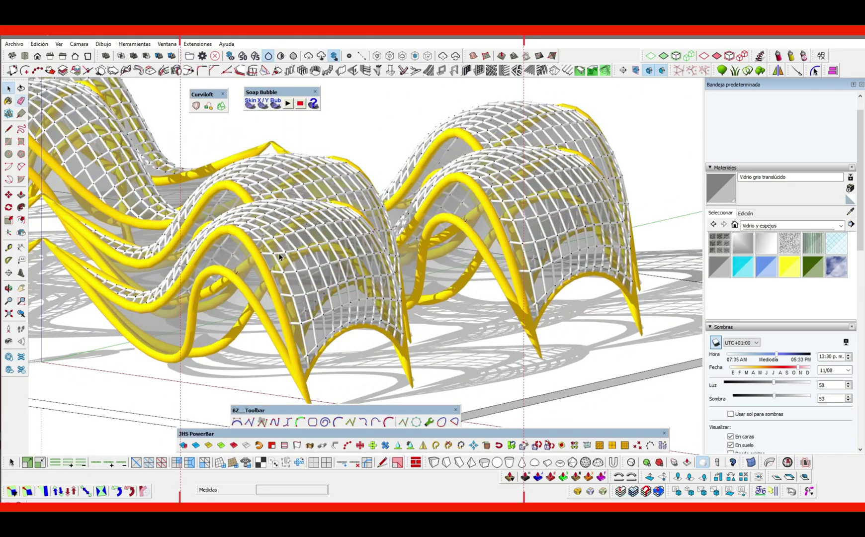